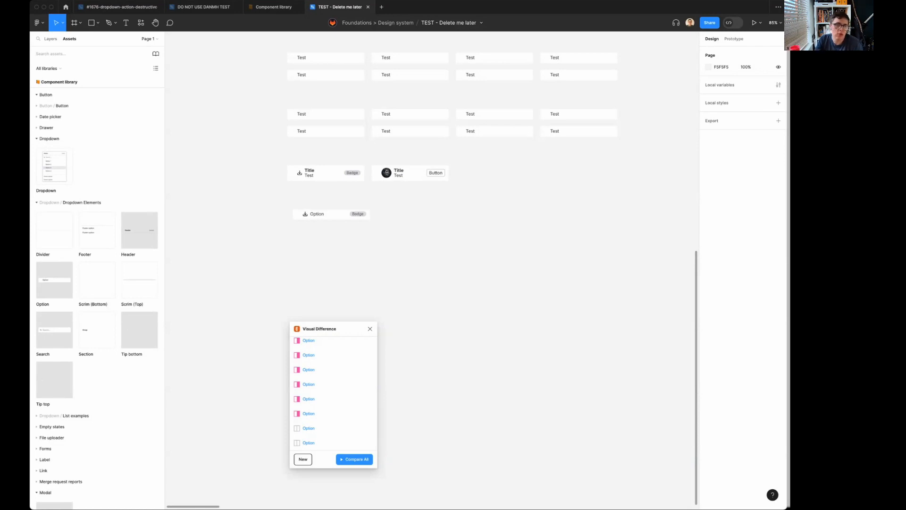
Look through the dropdown branch file and the DO NOT USE DANMH TEST library file, and return to the test file.
scroll(542, 316, "up", 3)
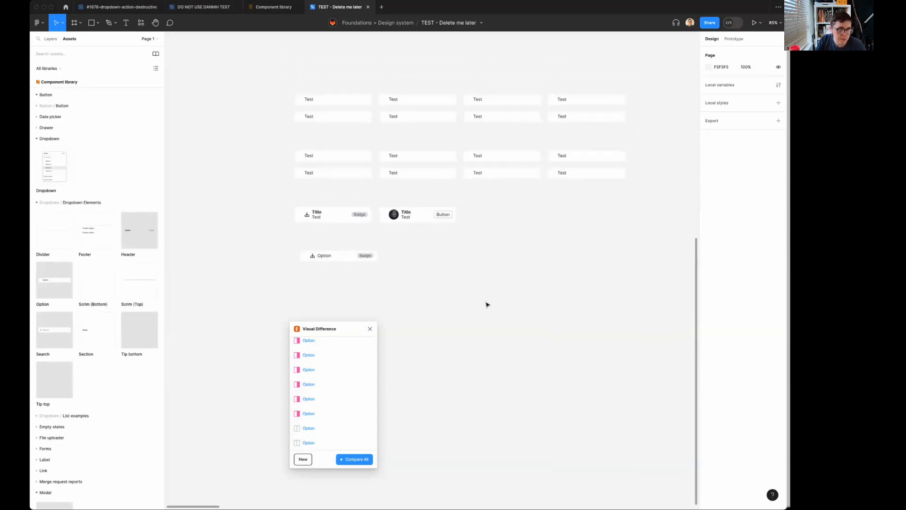
scroll(488, 305, "down", 5)
left_click(210, 8)
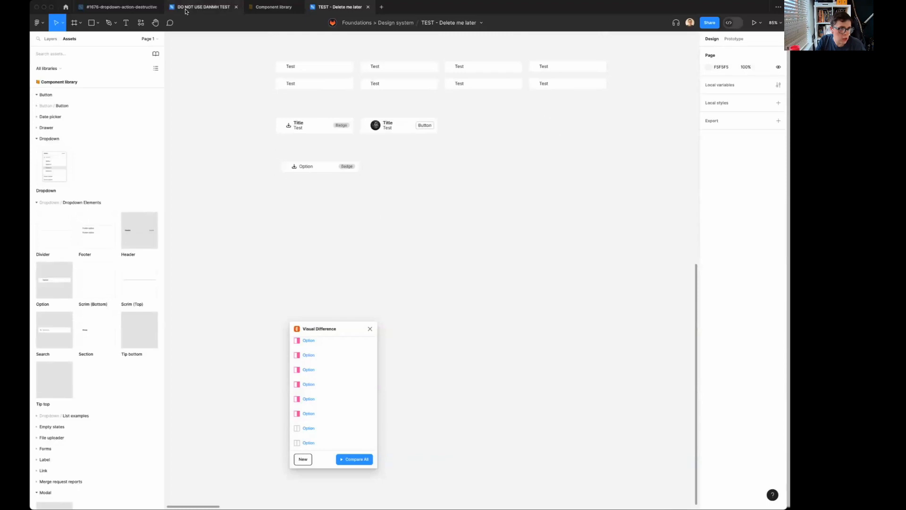
left_click(131, 6)
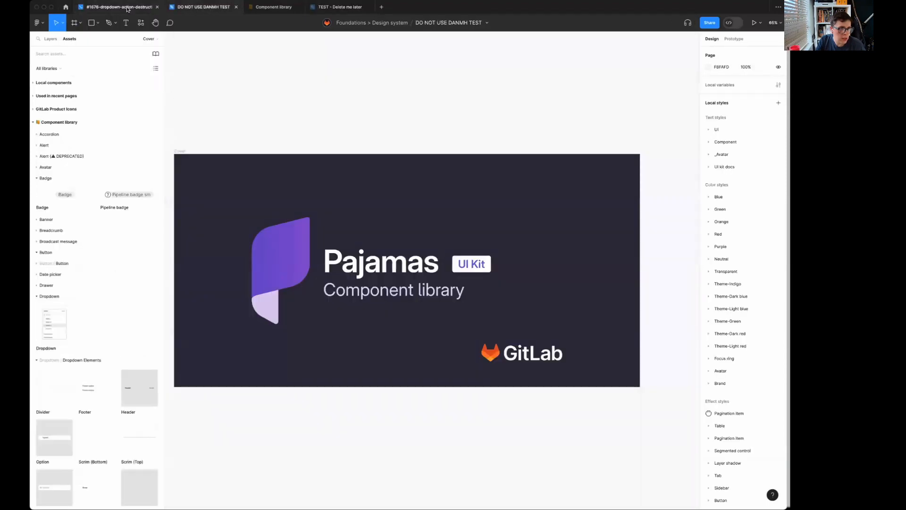
scroll(355, 139, "up", 2)
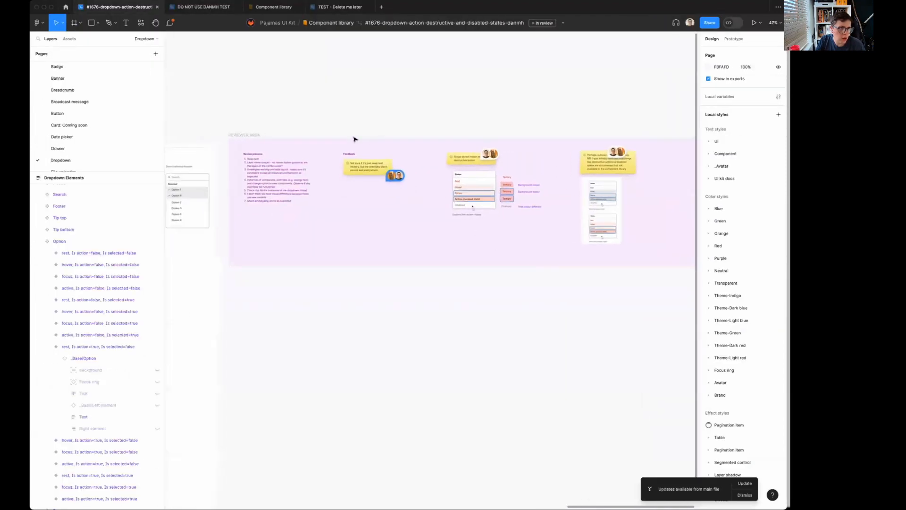
left_click(211, 7)
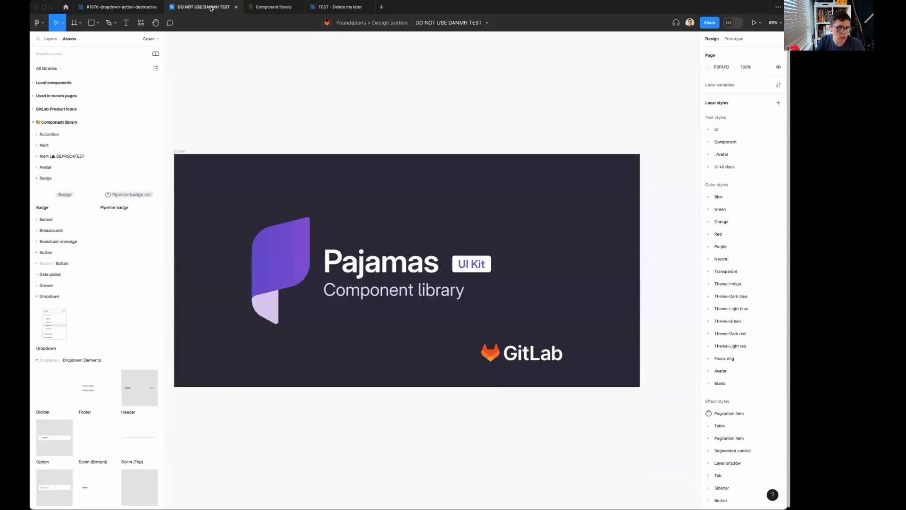
left_click(118, 7)
left_click(198, 7)
left_click(346, 9)
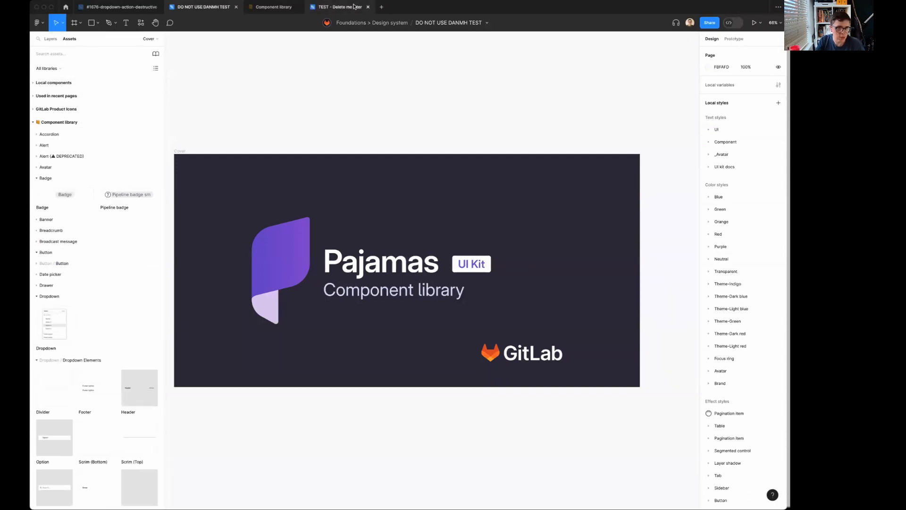
scroll(439, 218, "down", 2)
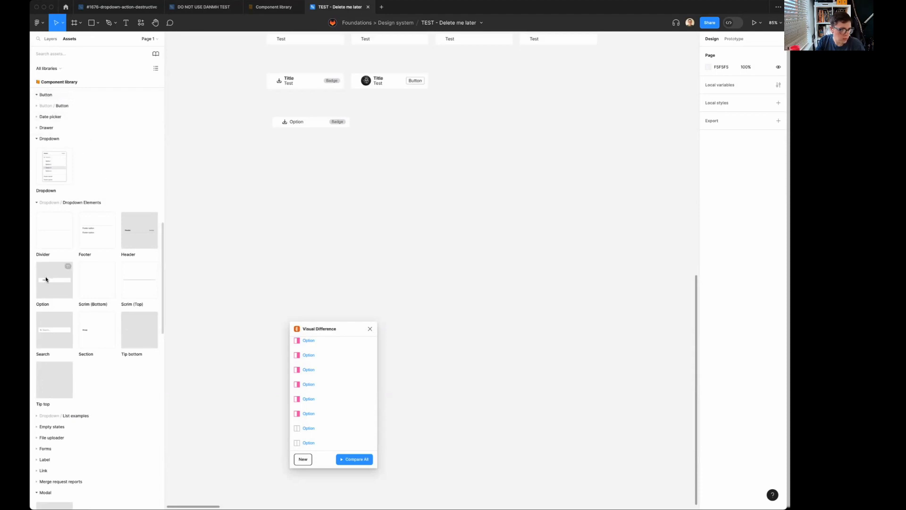
Place a dropdown Option instance from the Component library below the existing options and duplicate it into a row of five.
left_click_drag(46, 276, 405, 176)
key("super+d")
key("super+d")
key("super+d")
scroll(404, 178, "right", 2)
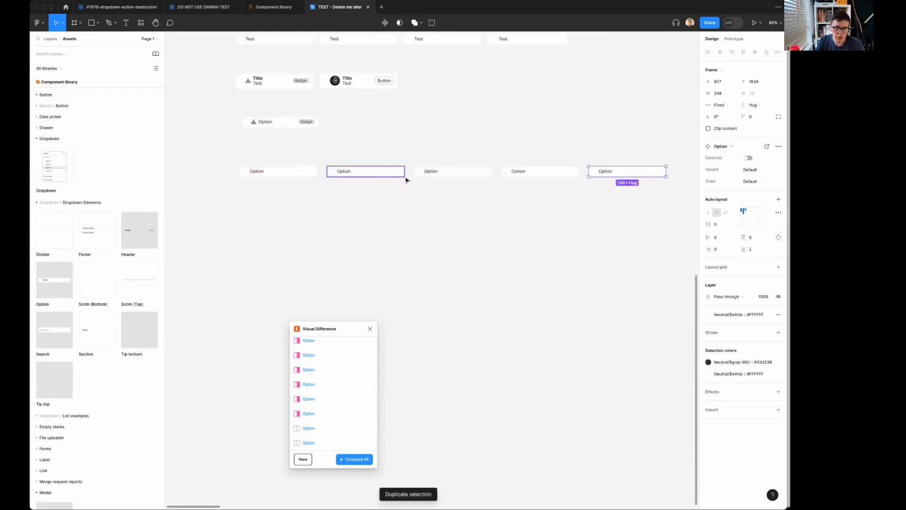
Duplicate the row of five options directly below it and turn on Selected for the copies.
left_click(360, 174)
left_click_drag(261, 192, 642, 192)
left_click(748, 169)
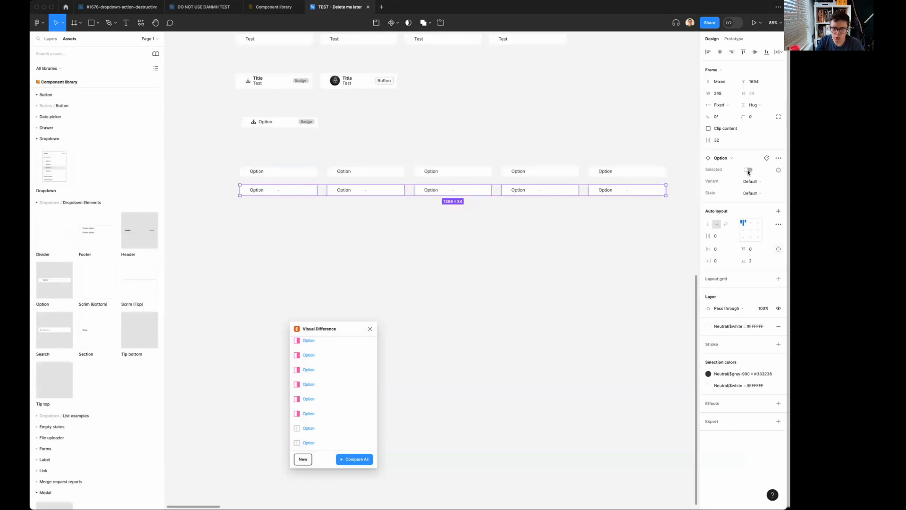
left_click(380, 232)
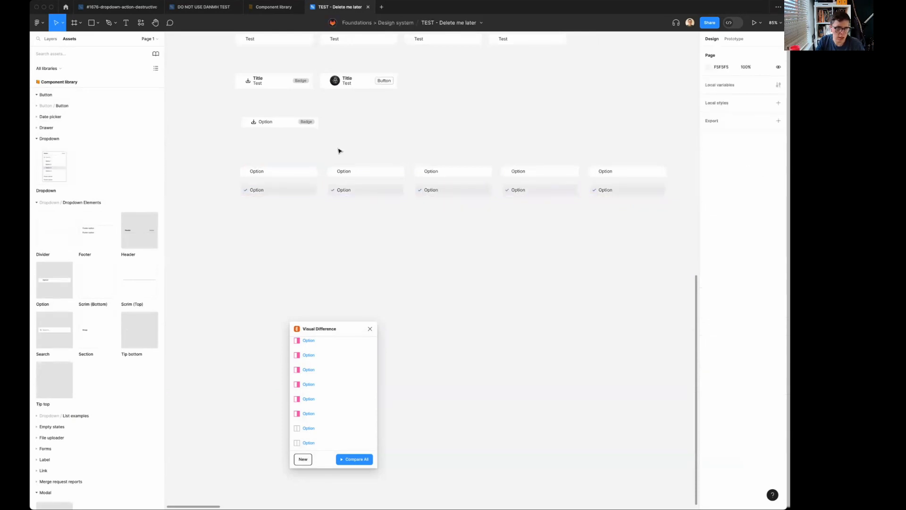
Set the State of both options in the second column to Hover.
left_click_drag(338, 147, 375, 217)
left_click(747, 182)
left_click(709, 204)
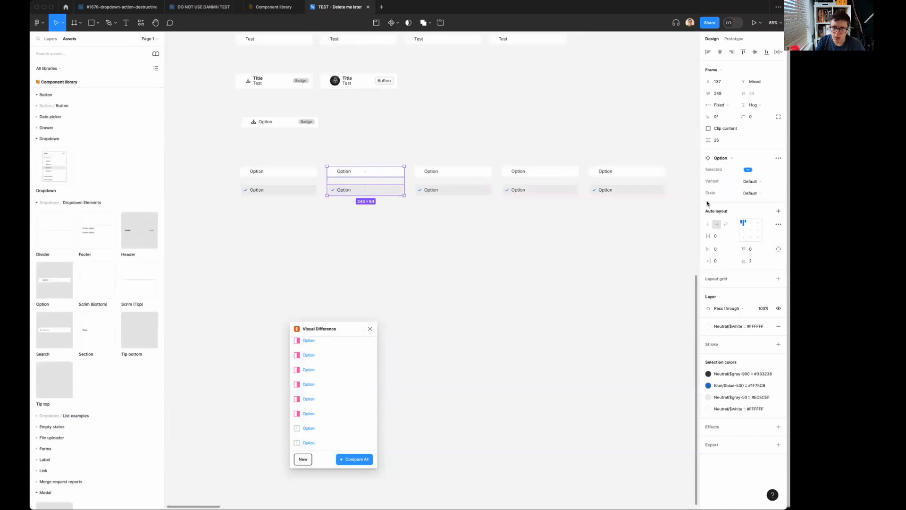
left_click(749, 193)
left_click(738, 203)
Set the State of the third column's options to Focus and the fourth column's options to Active.
left_click_drag(456, 146, 470, 208)
left_click(751, 193)
left_click(739, 210)
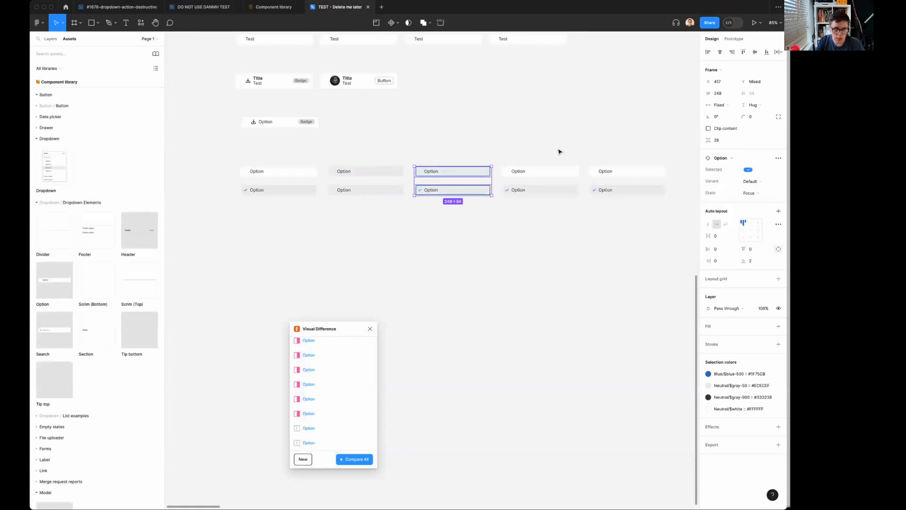
left_click_drag(514, 146, 552, 213)
left_click(770, 198)
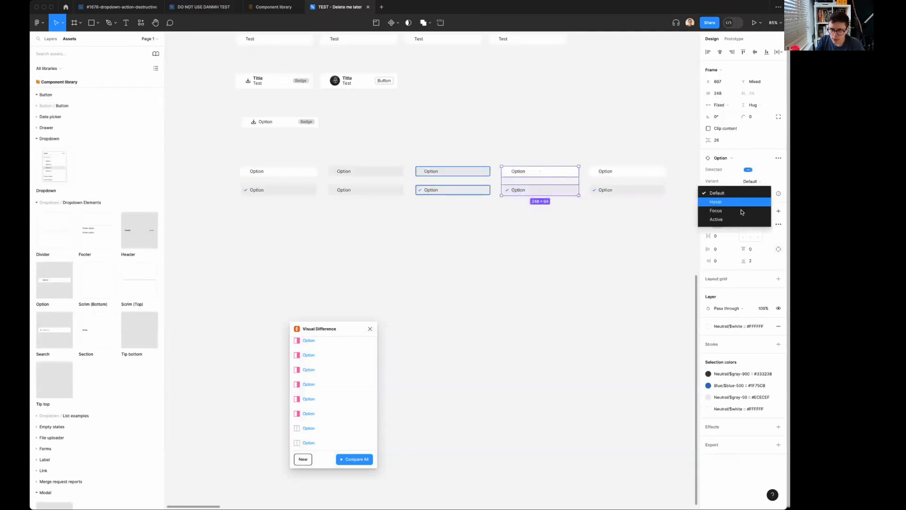
left_click(734, 220)
Move the fifth column's pair of options below the first column and set their Variant to without Tick.
left_click_drag(587, 161, 653, 228)
left_click_drag(651, 178, 305, 220)
left_click(757, 182)
left_click(750, 193)
Duplicate the without Tick pair into the second column and set the copies' State to Hover.
left_click_drag(293, 222, 380, 225)
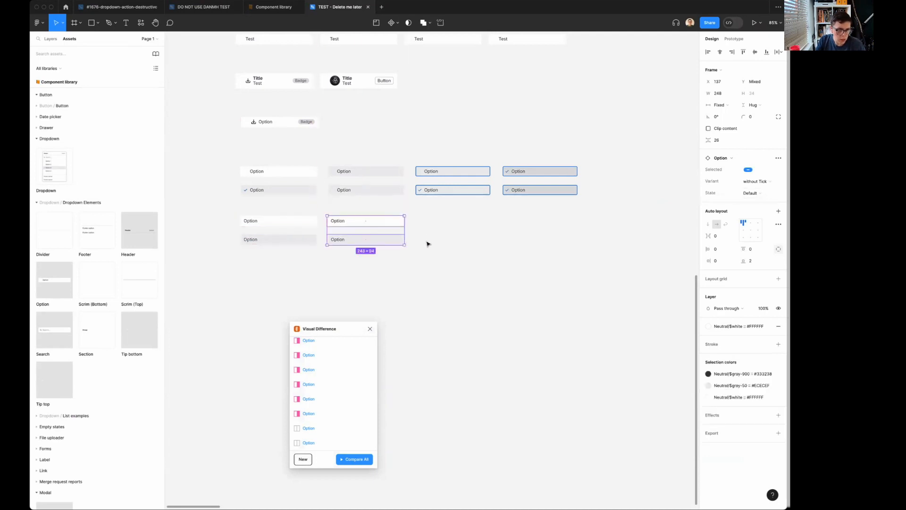
scroll(426, 242, "left", 2)
left_click(749, 194)
left_click(747, 202)
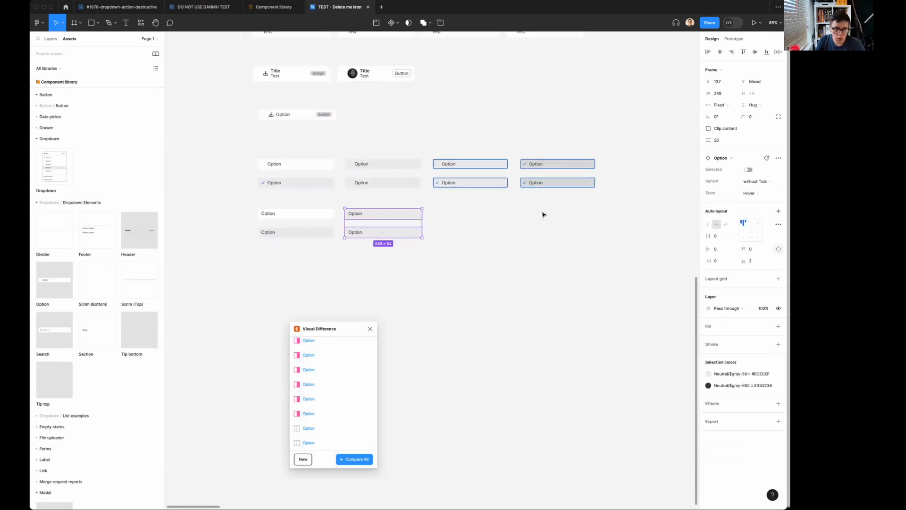
Duplicate the lower option pair into the third column and set the copies' State to Focus.
left_click_drag(395, 216, 588, 217)
left_click(750, 193)
left_click(750, 203)
key("super+z")
left_click(380, 217)
left_click(320, 214)
left_click(308, 232, "shift")
Duplicate the first column's without Tick pair into the fourth column and set the copies' State to Active.
left_click_drag(312, 212, 579, 224)
left_click(758, 193)
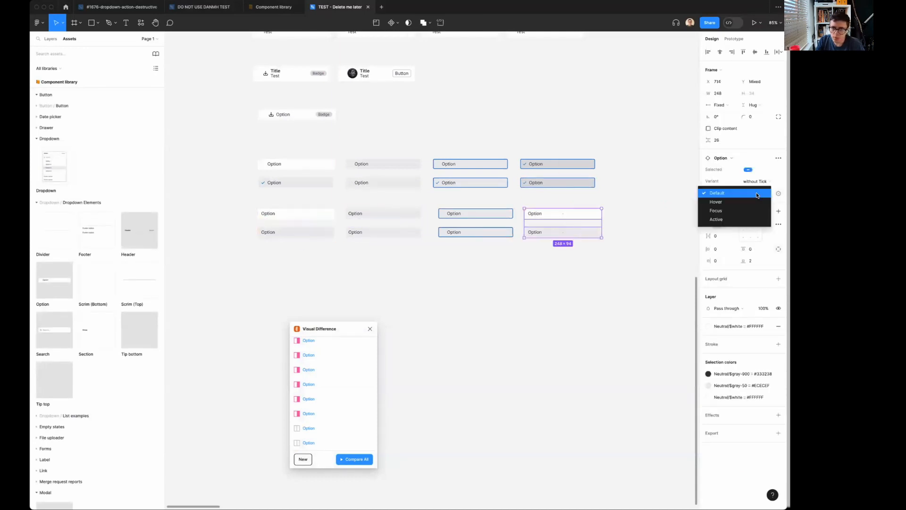
left_click(717, 219)
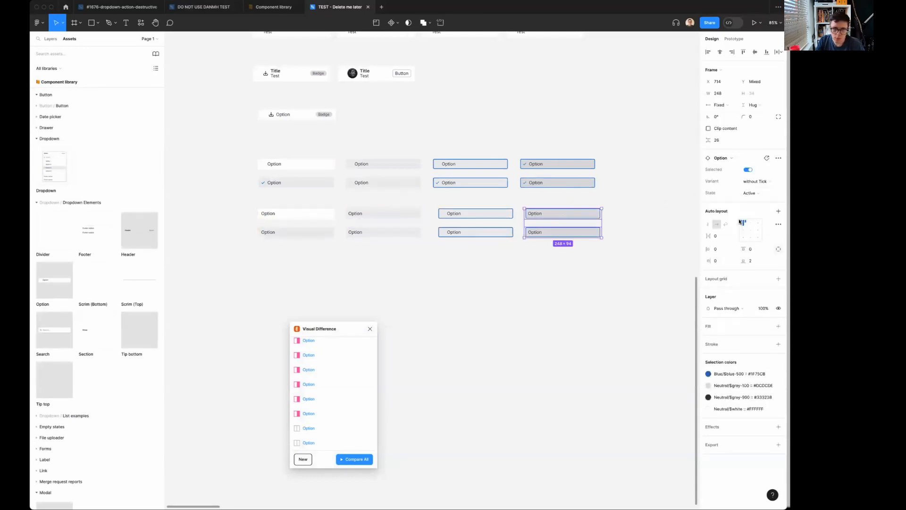
left_click(505, 324)
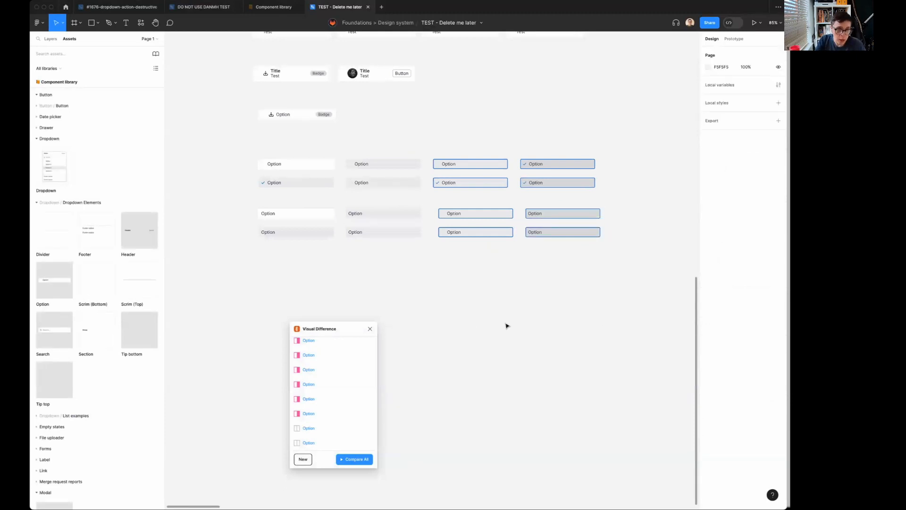
Replace the label text with "Test" on the options in the first row of the new grid.
double_click(274, 165)
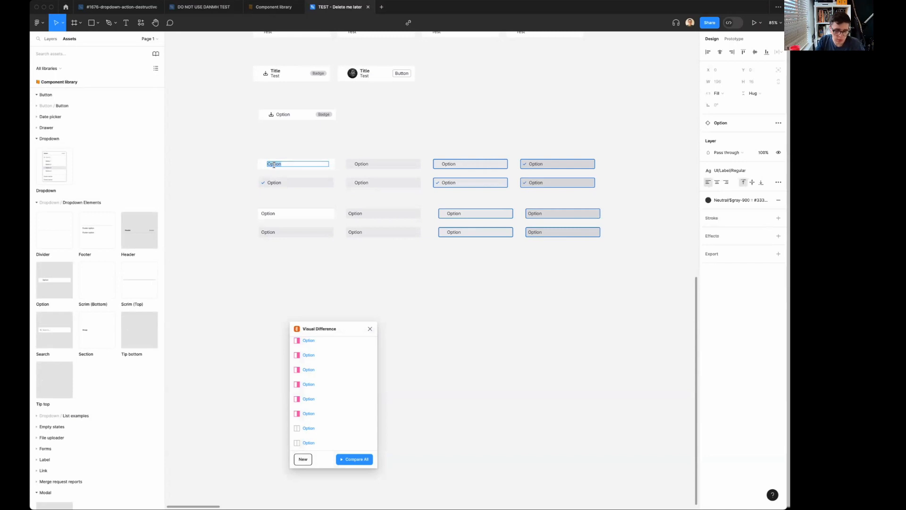
type("Test")
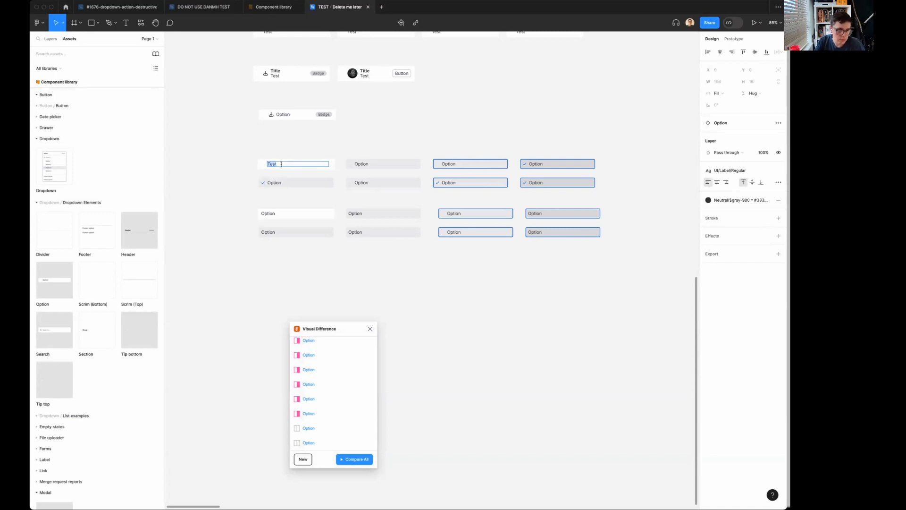
key("Escape")
double_click(452, 163)
type("Test")
key("Escape")
double_click(534, 164)
Replace the label text with "Test" on the options in the grid's second row.
type("Test")
key("Escape")
double_click(273, 183)
type("Test")
key("Escape")
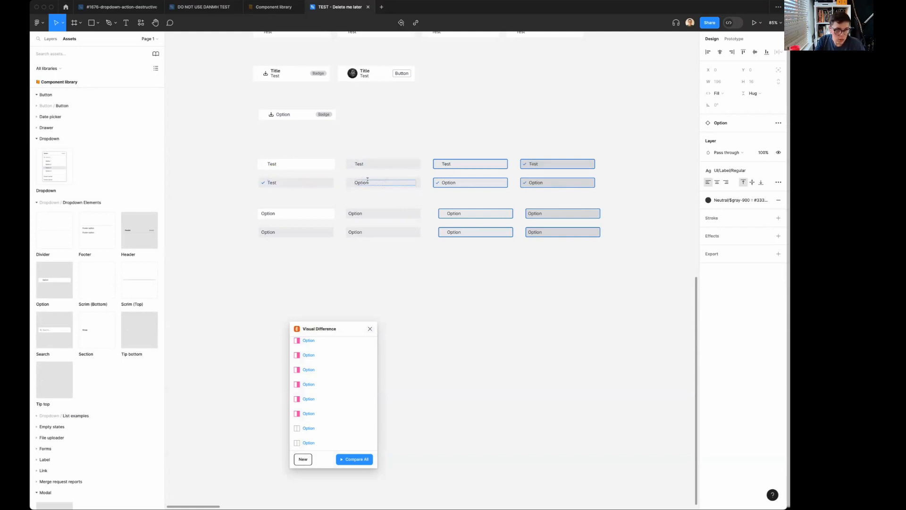
double_click(452, 183)
Replace the label text with "Test" on all four options in the first without Tick row.
type("Test")
key("Escape")
double_click(265, 213)
type("Test")
key("Escape")
double_click(359, 213)
type("Test")
key("Escape")
double_click(453, 214)
type("Test")
key("Escape")
double_click(536, 213)
Replace the label text with "Test" on all four options in the second without Tick row.
type("Test")
key("Escape")
double_click(266, 232)
type("Test")
key("Escape")
double_click(365, 232)
type("Test")
key("Escape")
double_click(454, 231)
type("Test")
key("Escape")
double_click(535, 232)
type("Test")
key("Escape")
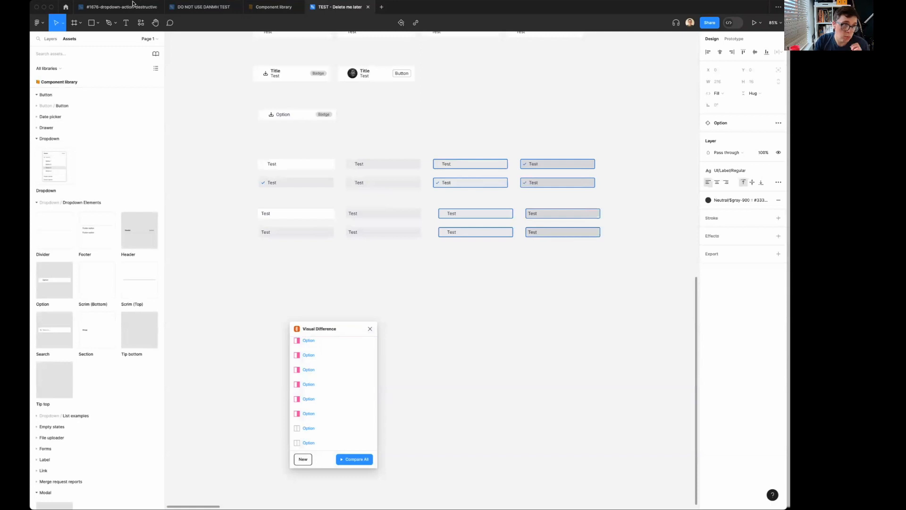
mouse_move(128, 7)
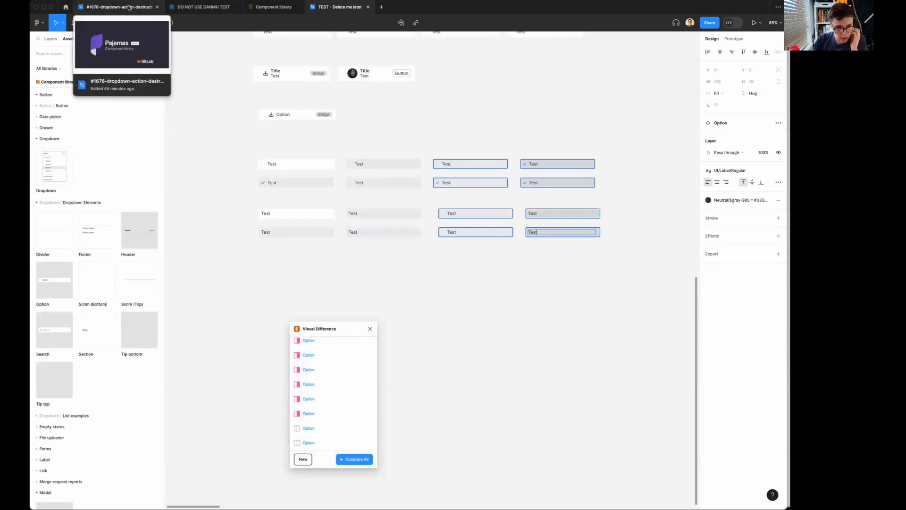
key("Return")
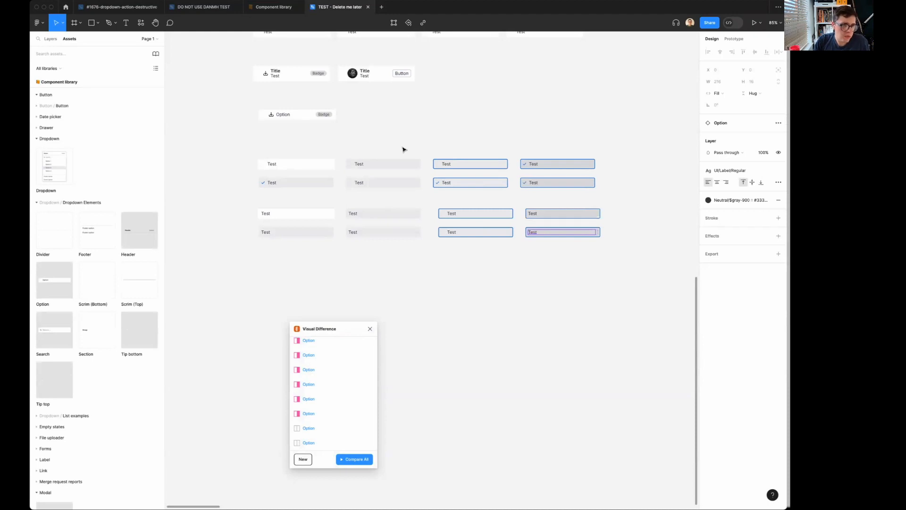
Select the whole option grid and swap the Component library for the DO NOT USE DANMH TEST library.
left_click_drag(234, 146, 601, 323)
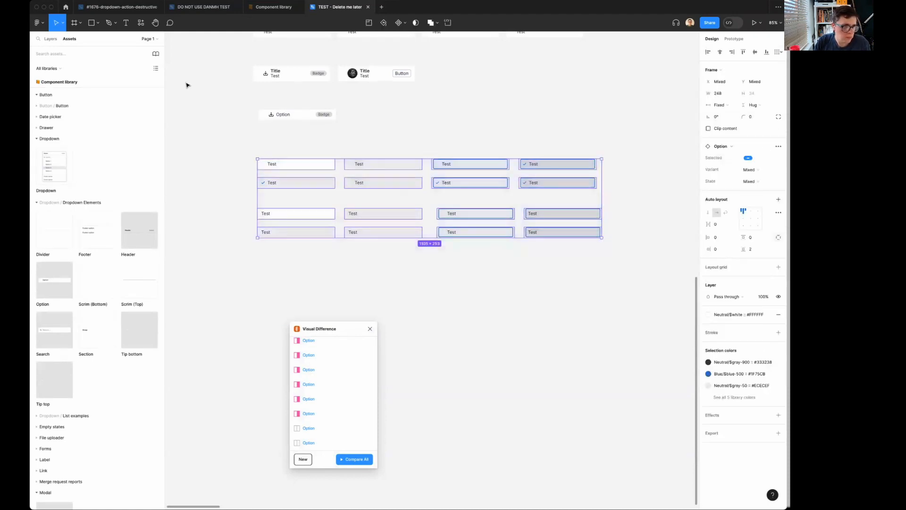
left_click(157, 53)
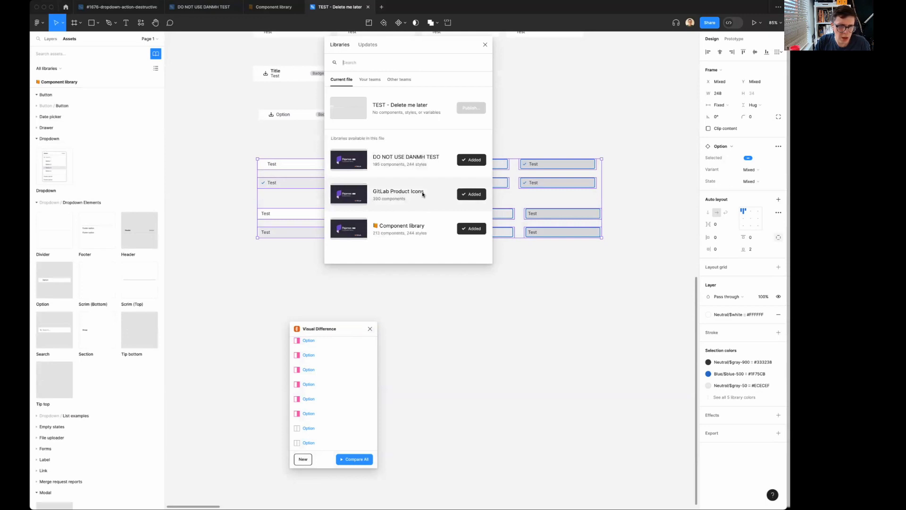
left_click(442, 229)
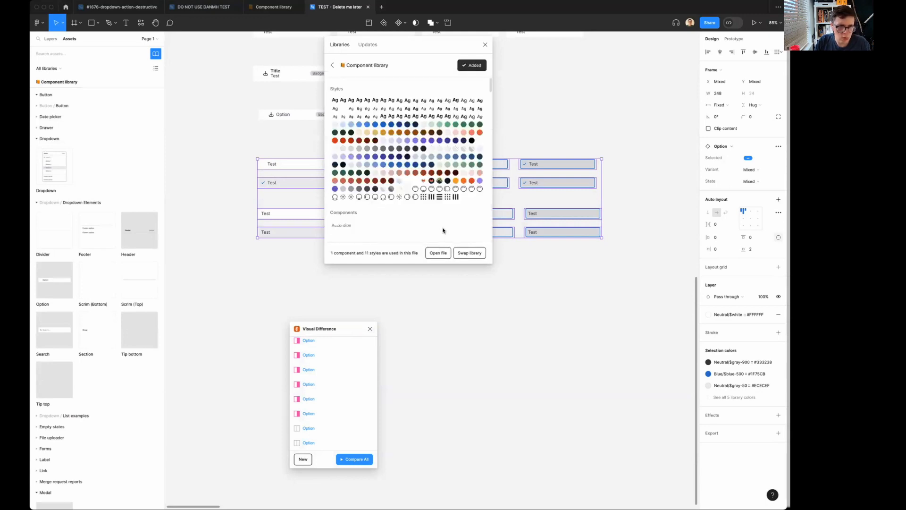
left_click(468, 254)
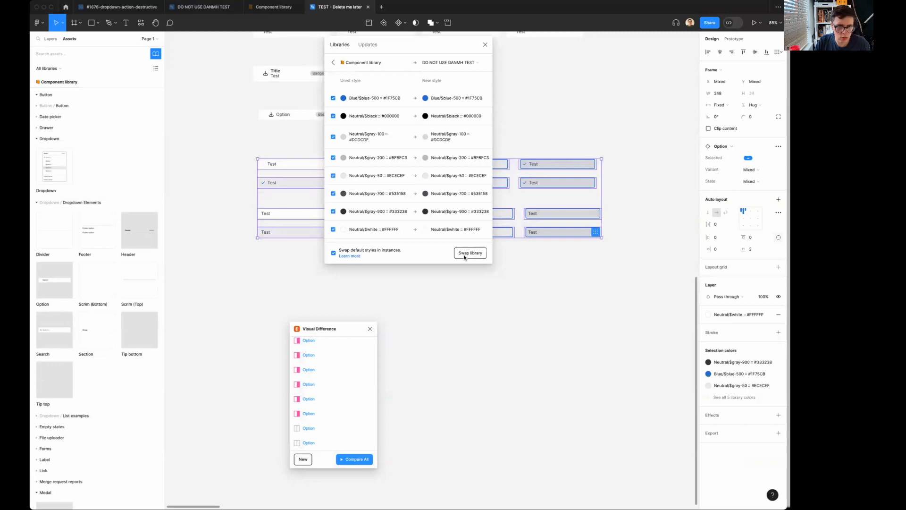
left_click(465, 254)
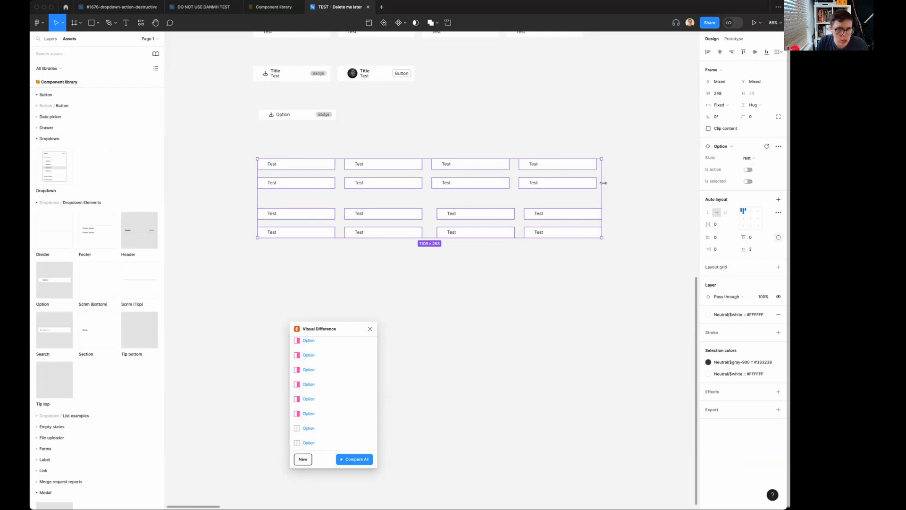
scroll(603, 183, "left", 3)
scroll(604, 184, "up", 1)
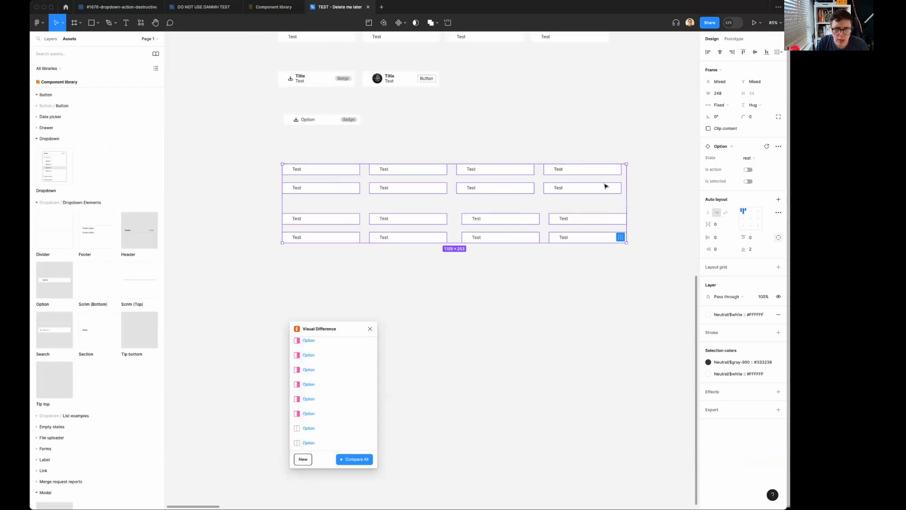
left_click(319, 77)
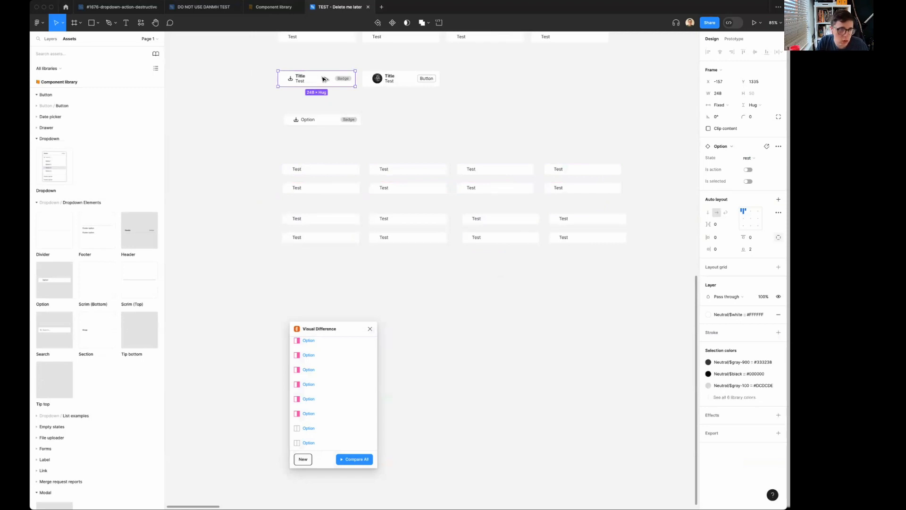
left_click_drag(324, 78, 340, 101)
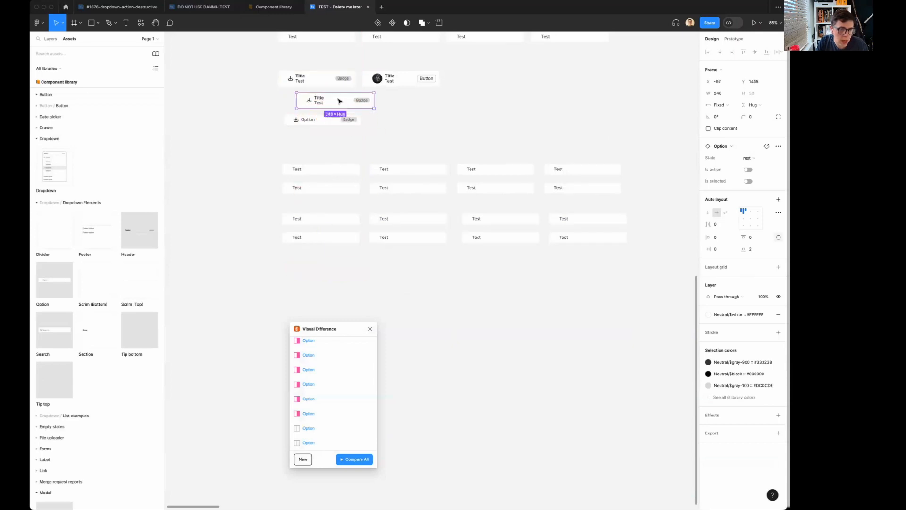
key("Delete")
Place a Dropdown Option instance below the option grid and turn on its Left element, Title and Right element.
left_click_drag(54, 280, 320, 283)
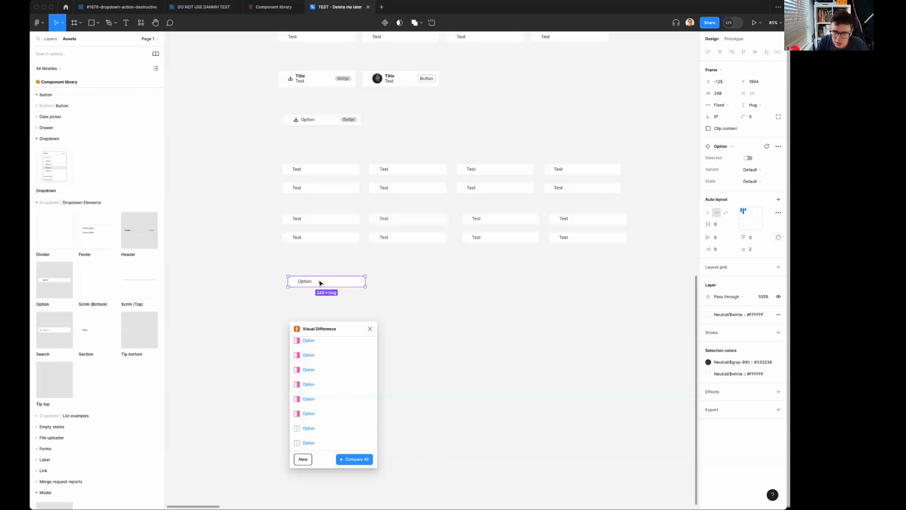
double_click(320, 283)
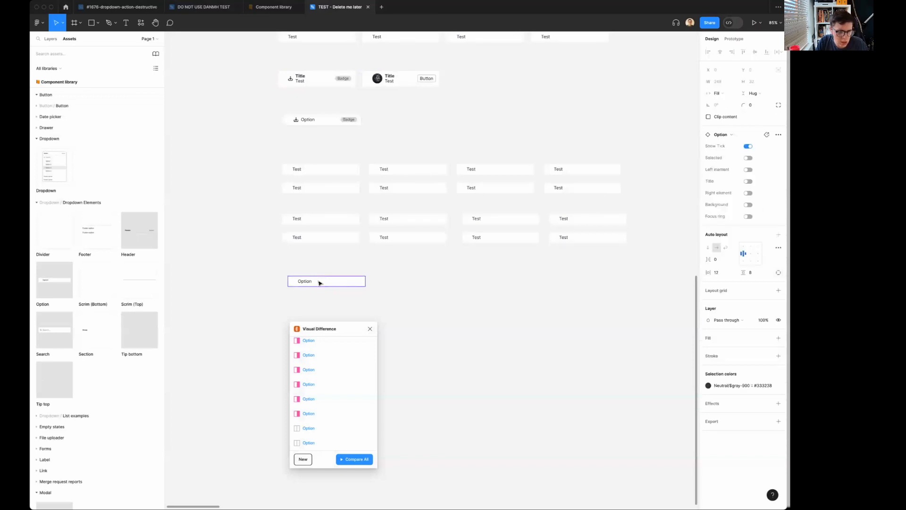
left_click(748, 170)
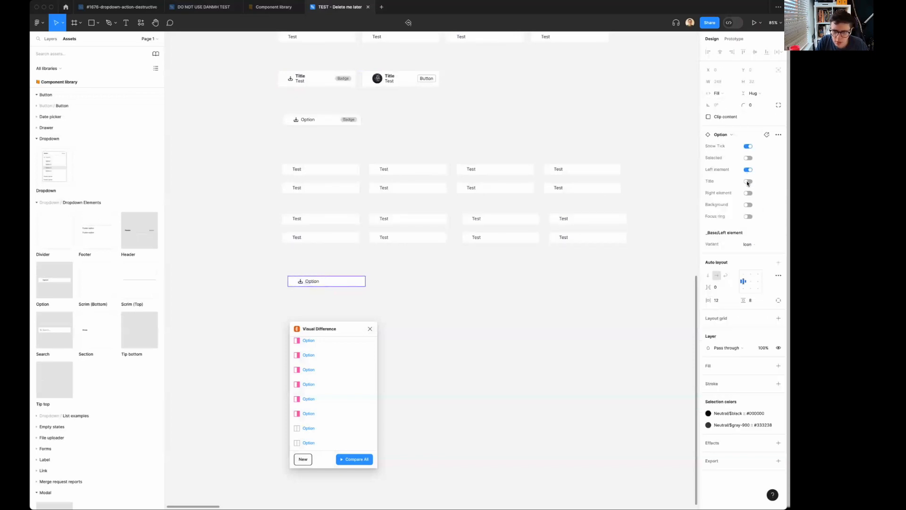
left_click(748, 182)
left_click(747, 193)
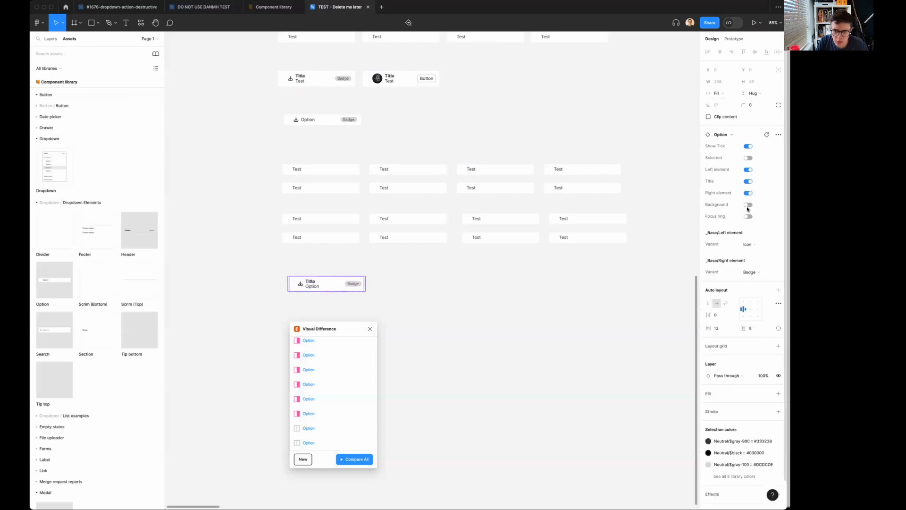
Duplicate the new Option beside the original and set the copy's left element to Avatar and its right element to Button.
left_click_drag(338, 289, 420, 290)
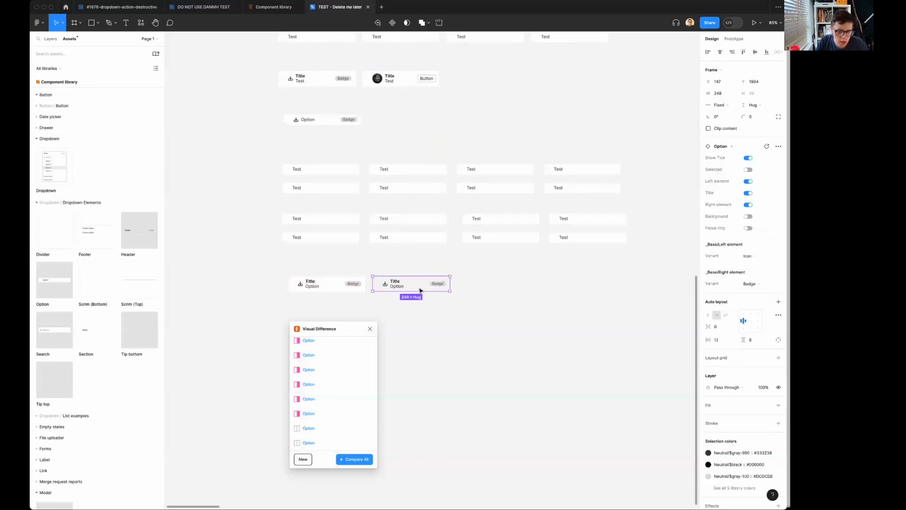
key("super+z")
left_click_drag(330, 283, 417, 284)
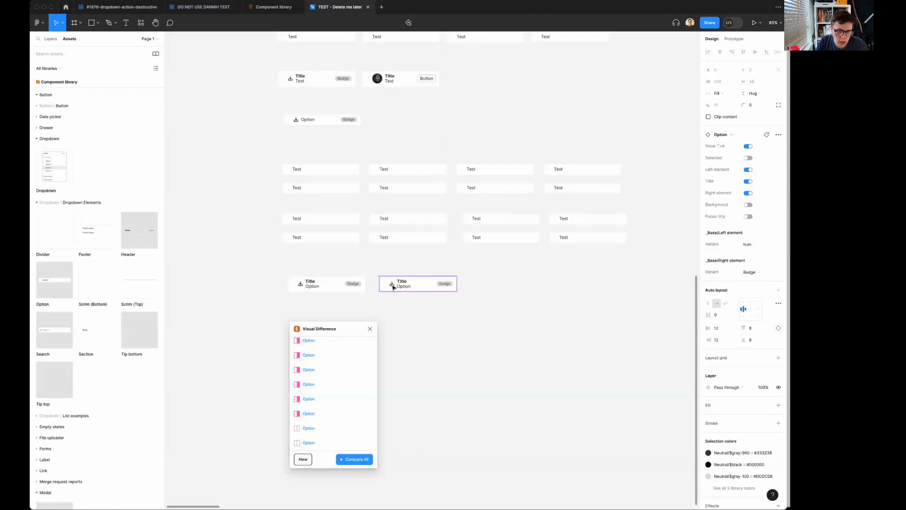
left_click(748, 244)
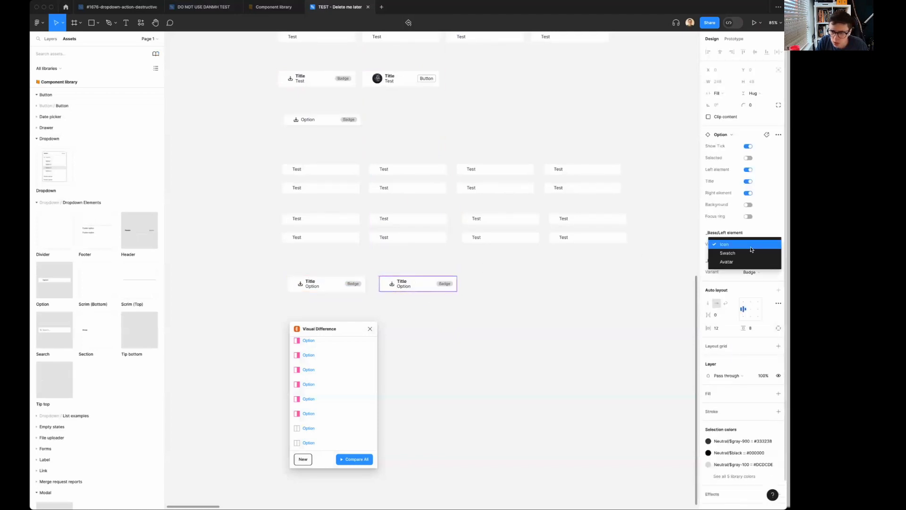
left_click(740, 264)
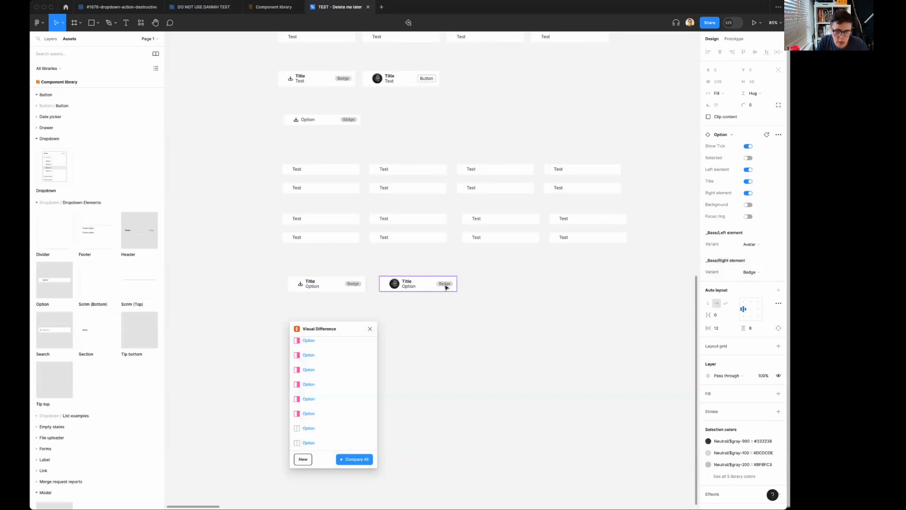
left_click(751, 272)
left_click(748, 281)
left_click(482, 310)
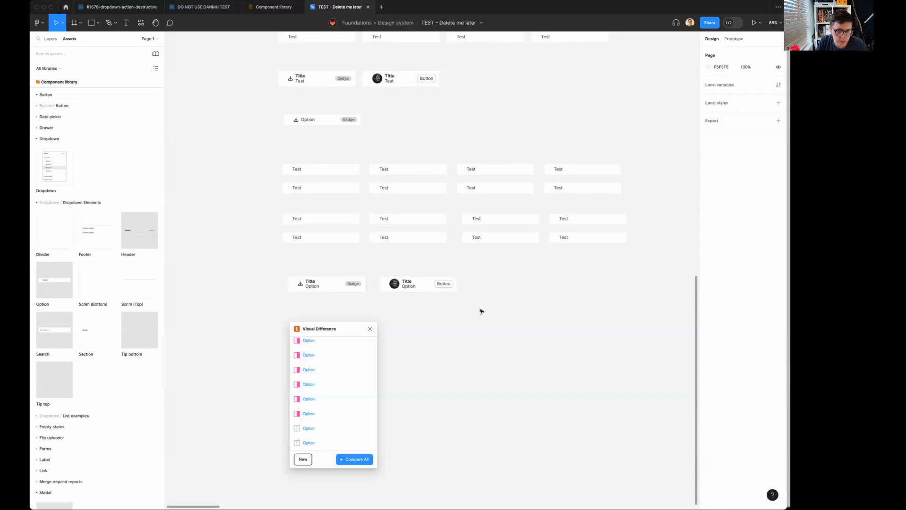
Set the State of both new Option instances to Hover.
left_click_drag(261, 263, 535, 320)
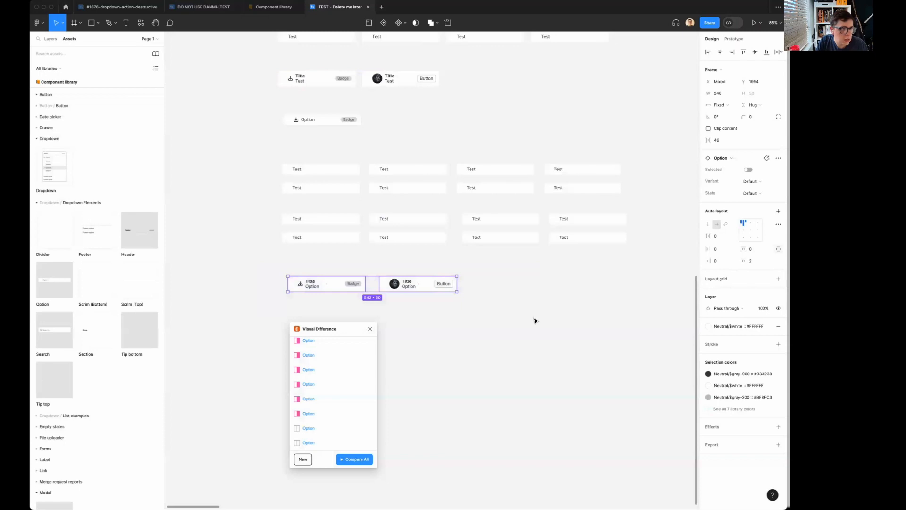
left_click(740, 158)
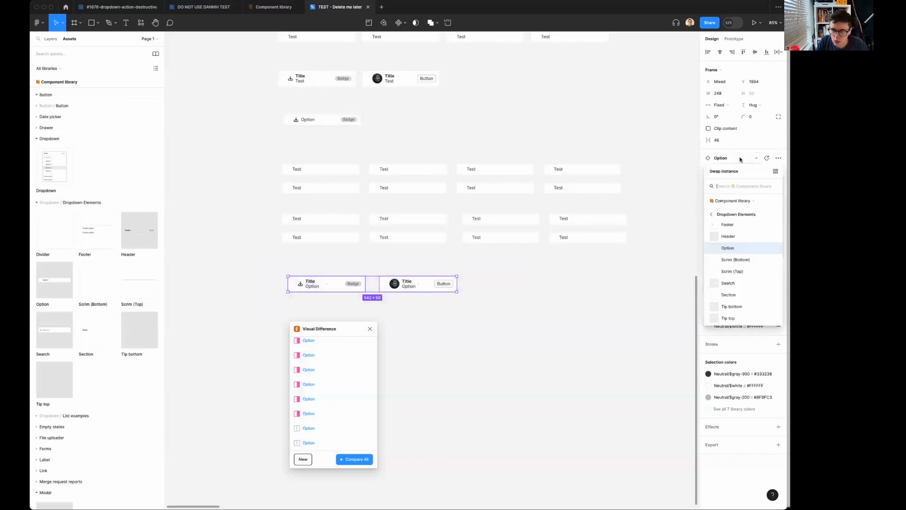
left_click(241, 249)
left_click(325, 284)
left_click(422, 288, "shift")
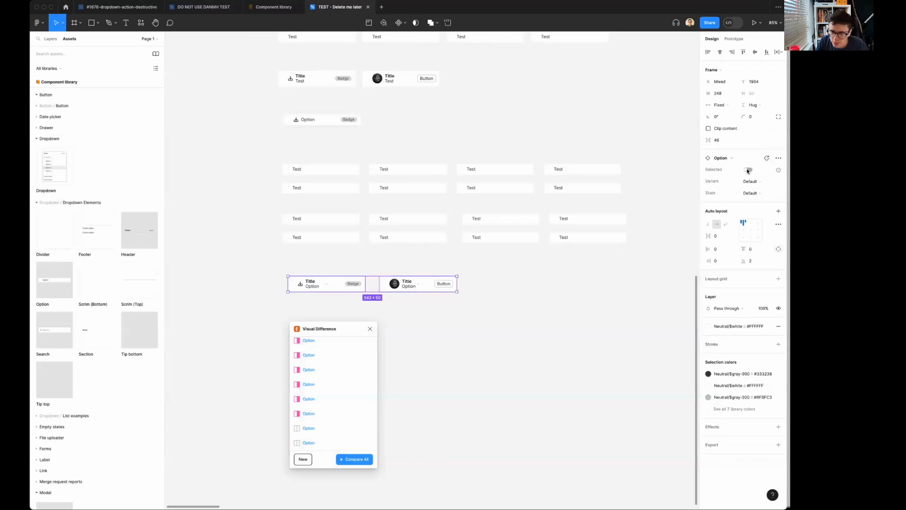
left_click(749, 194)
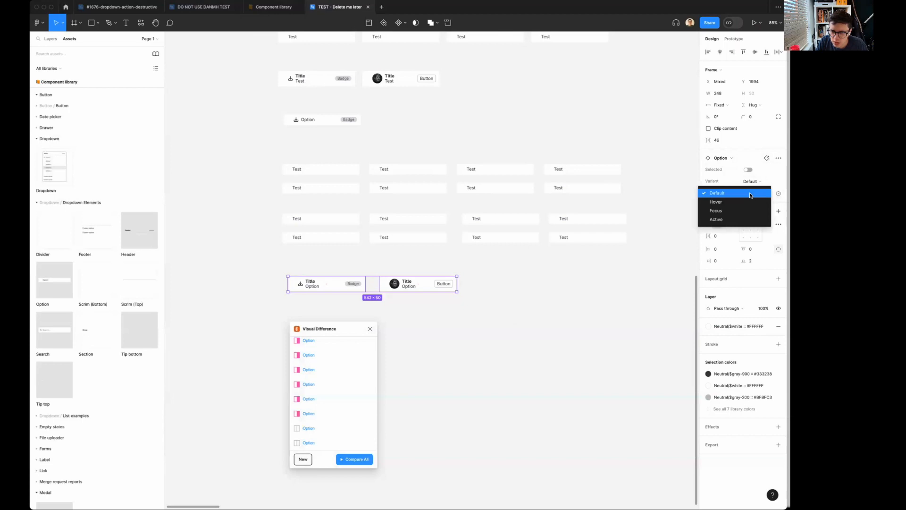
left_click(732, 201)
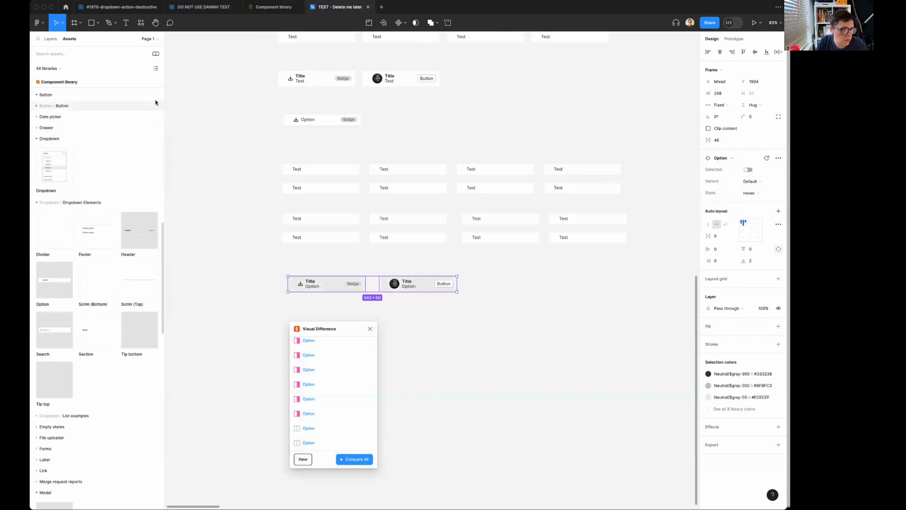
Swap the Component library for the DO NOT USE DANMH TEST library, then move the Visual Difference window away from the options.
left_click(155, 55)
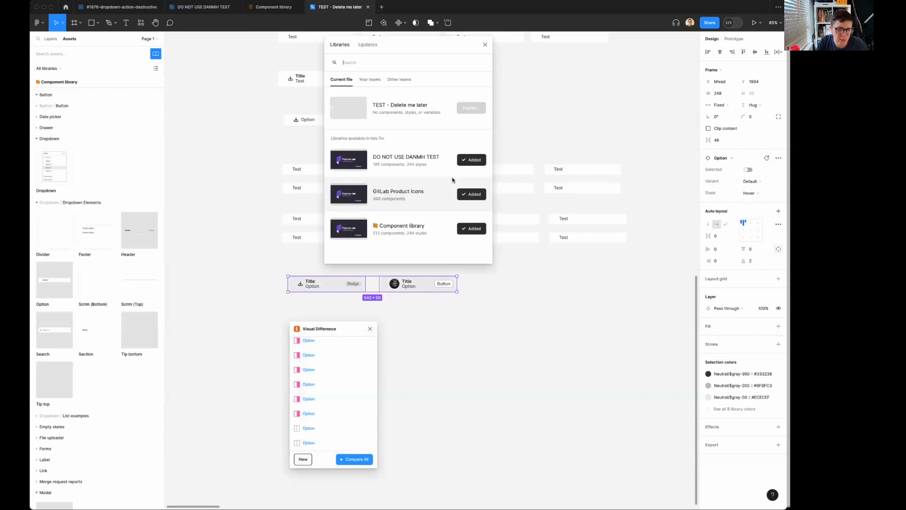
left_click(466, 230)
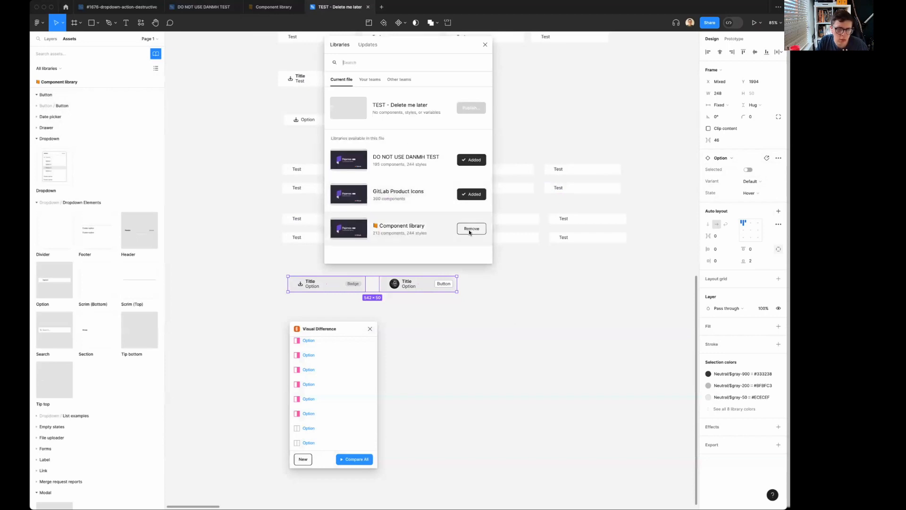
left_click(471, 226)
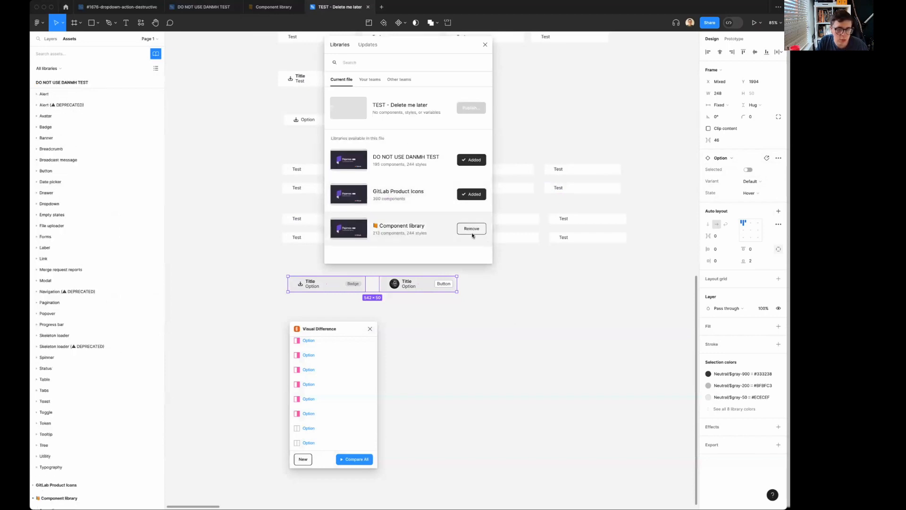
left_click(458, 242)
left_click(475, 256)
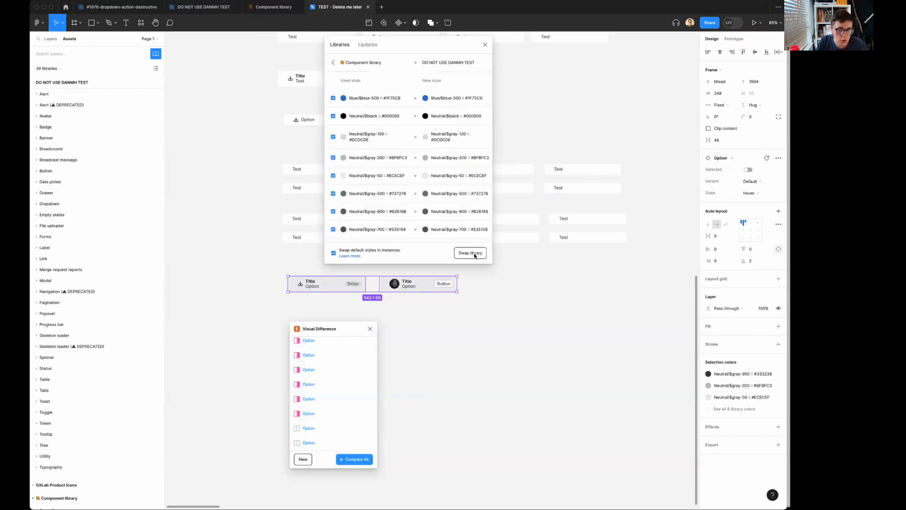
left_click(470, 255)
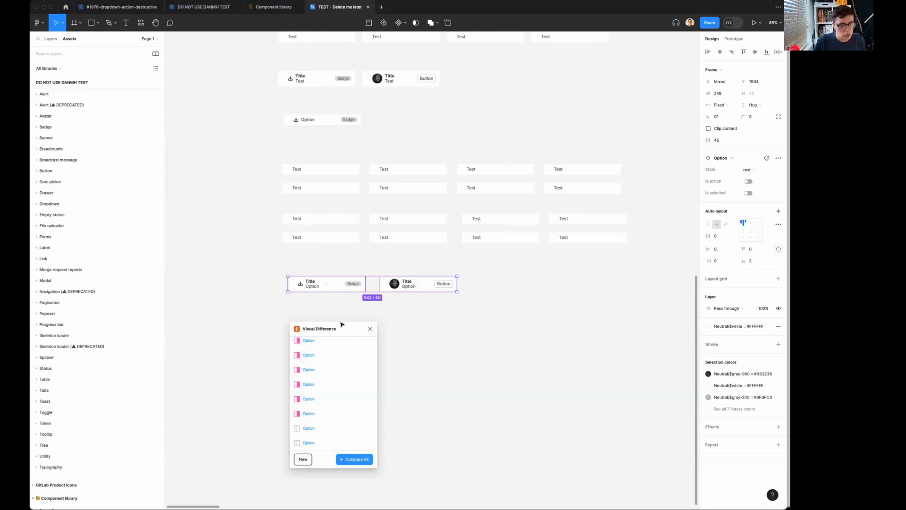
left_click_drag(354, 325, 232, 306)
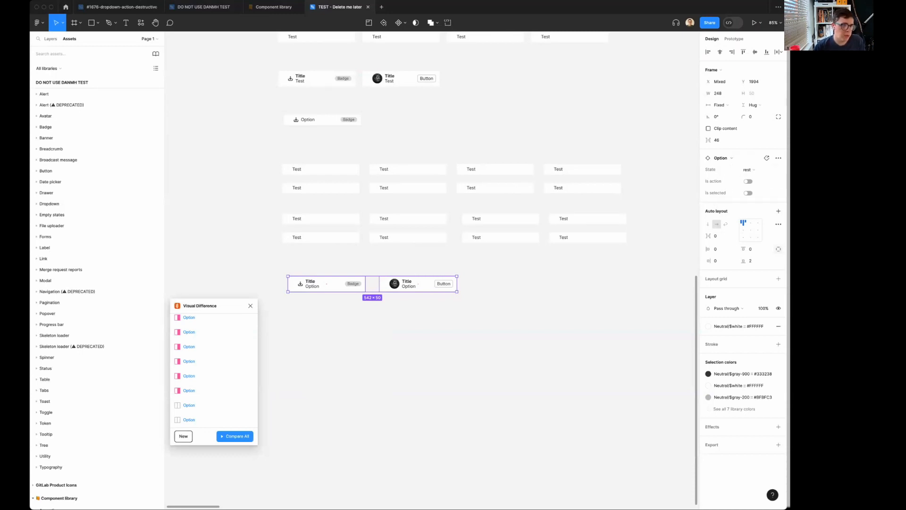
Switch to the Component library file, dismiss the Branches list and show the file's version history.
mouse_move(278, 7)
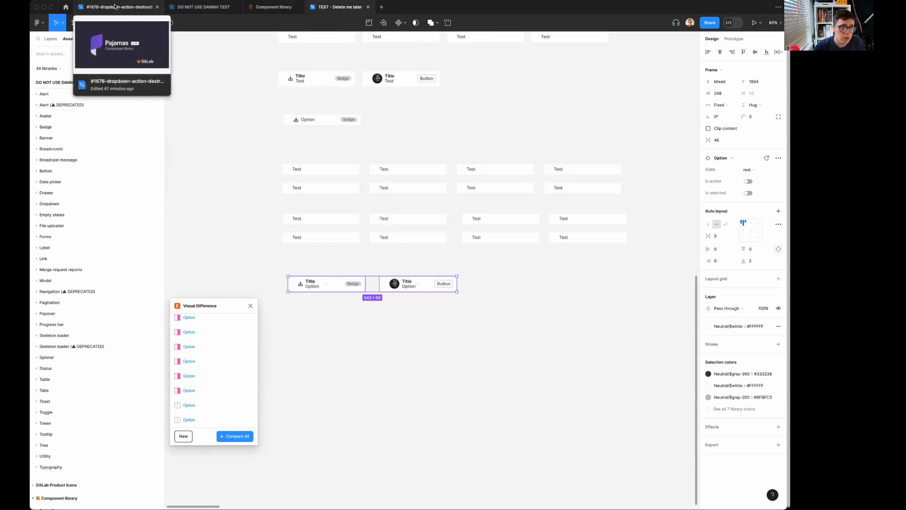
left_click(273, 7)
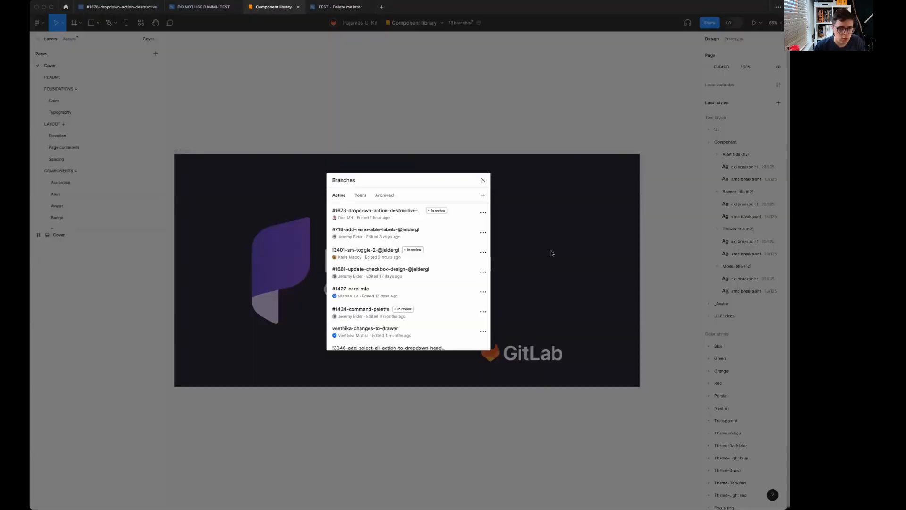
left_click(483, 180)
left_click(442, 24)
left_click(441, 42)
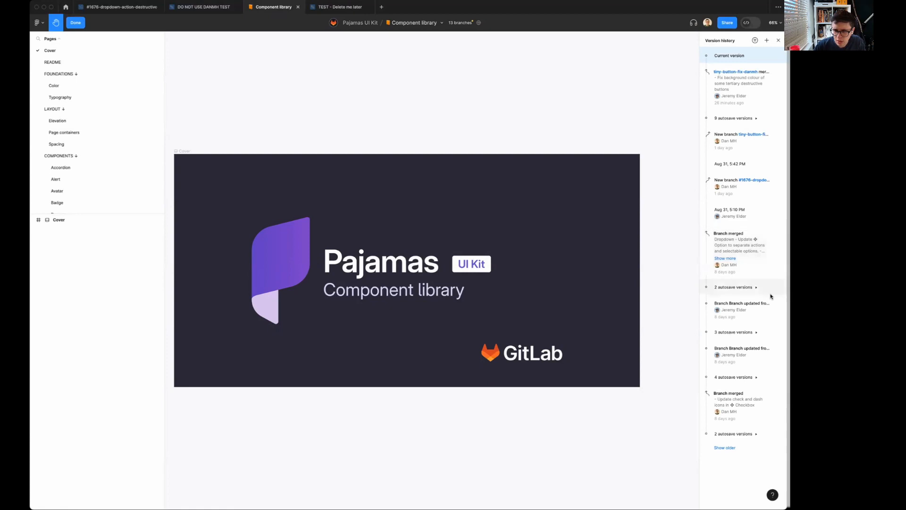
Expand the merged dropdown Option entry and the autosaves preceding it, and duplicate the Aug 24, 5:42 PM version.
left_click(721, 259)
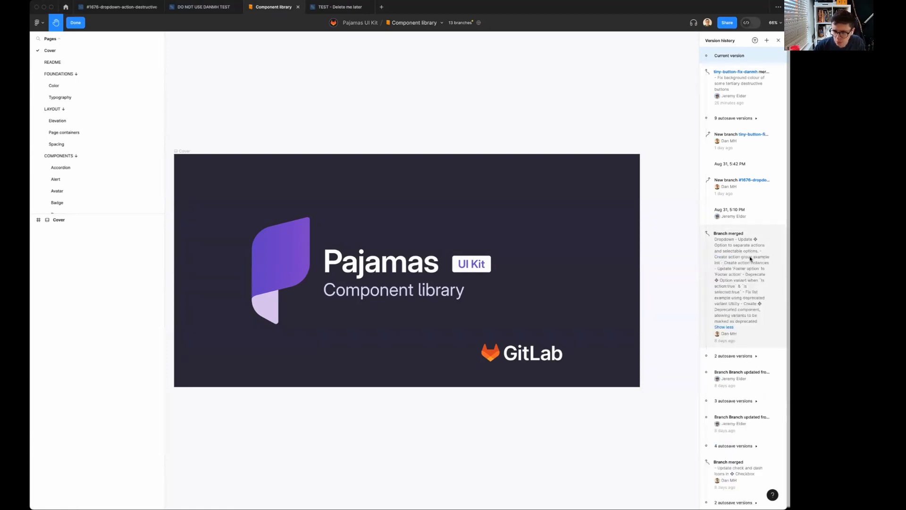
left_click(741, 357)
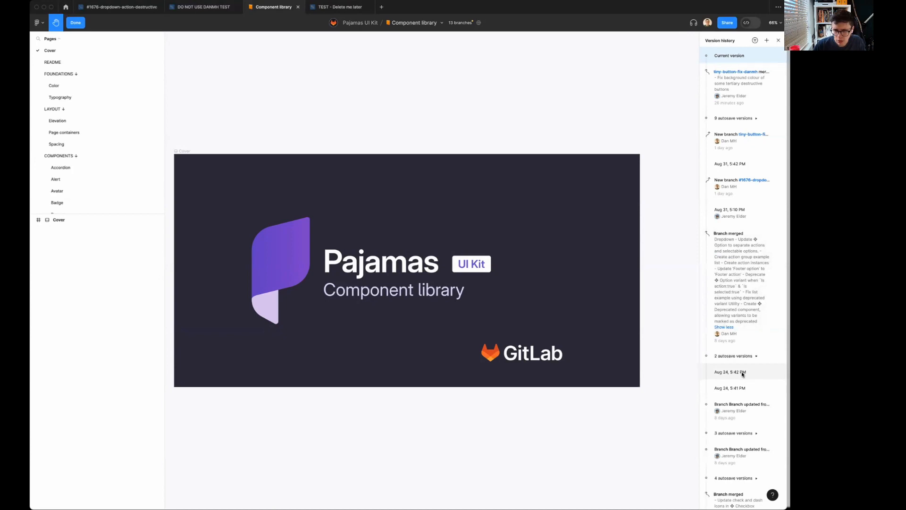
left_click(742, 372)
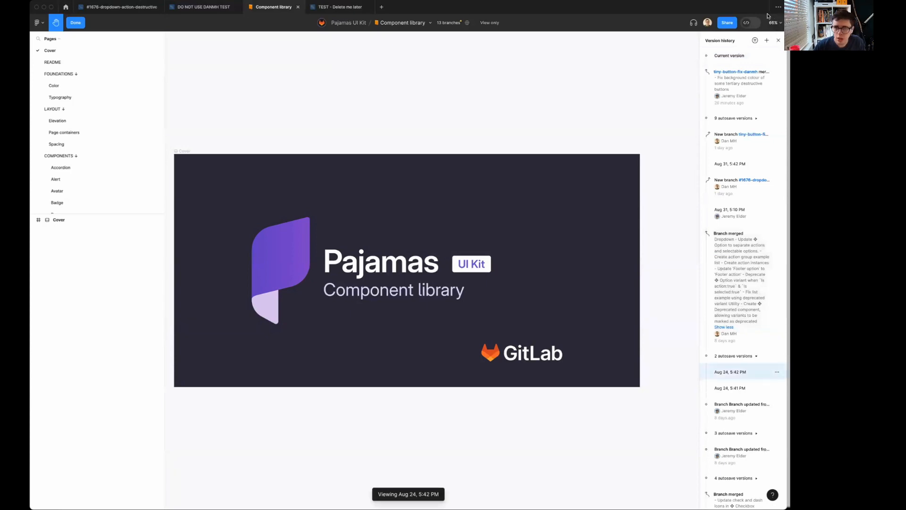
left_click(776, 373)
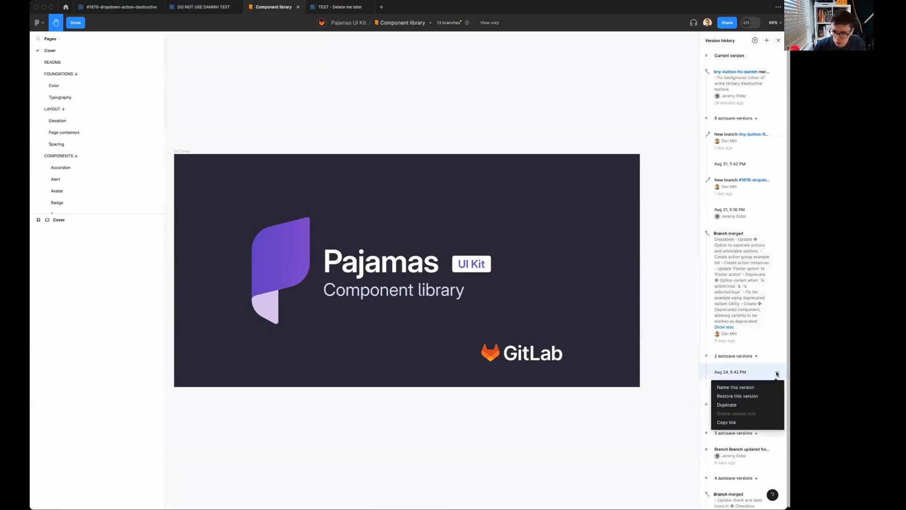
left_click(734, 404)
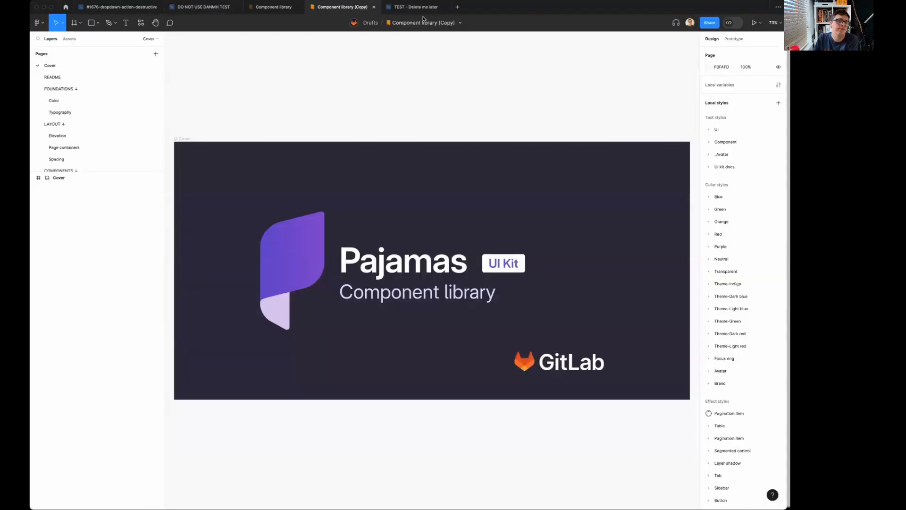
Move the Component library (Copy) file to the Foundations > Design system project and publish it as a library with all changes included.
left_click(460, 23)
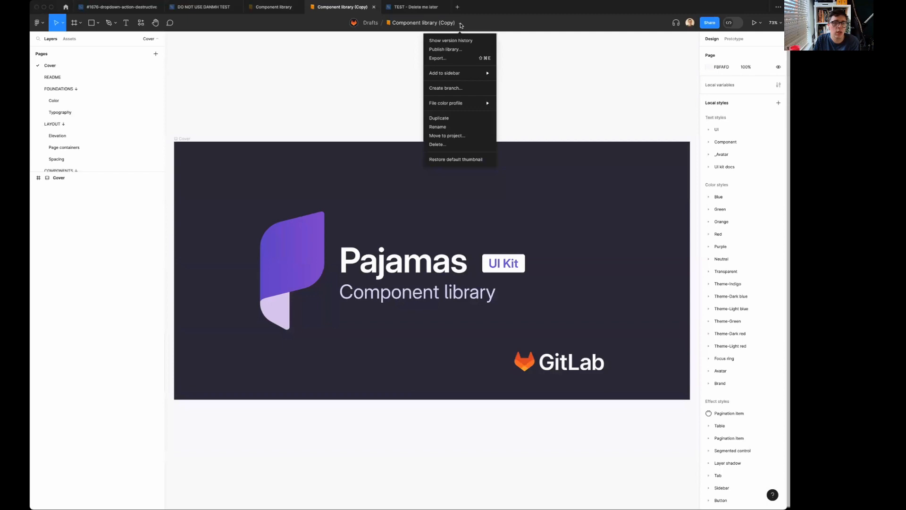
left_click(446, 49)
left_click(462, 273)
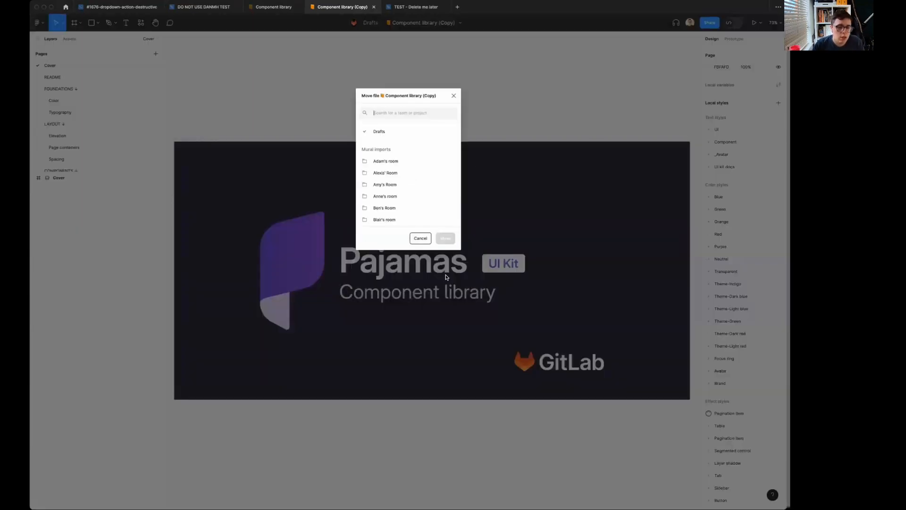
type("desig")
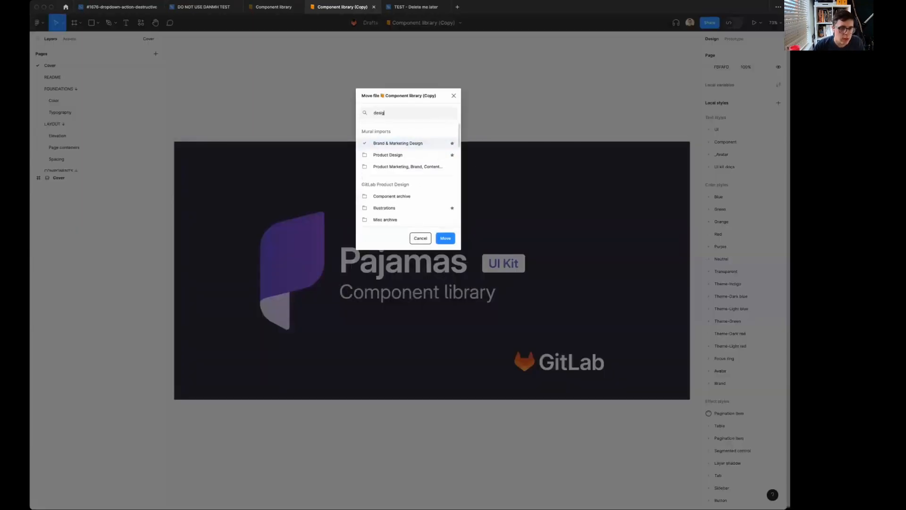
scroll(395, 209, "down", 10)
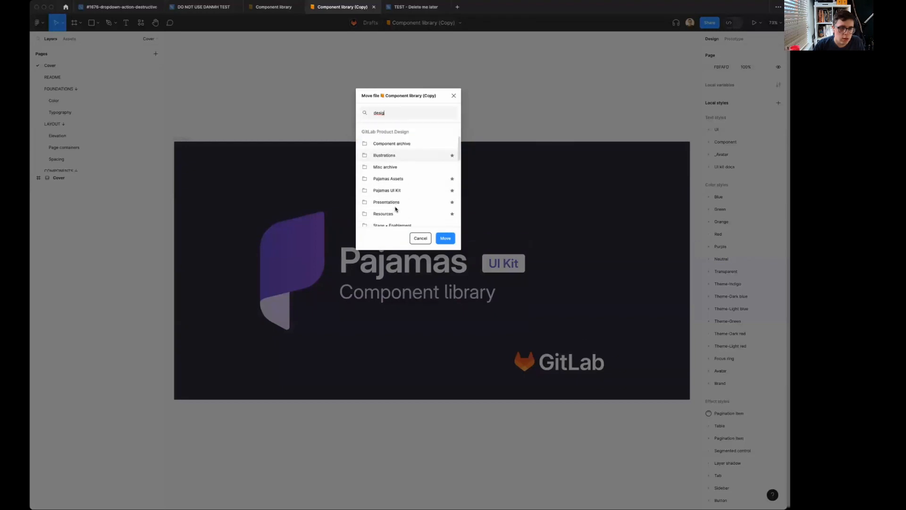
left_click(406, 176)
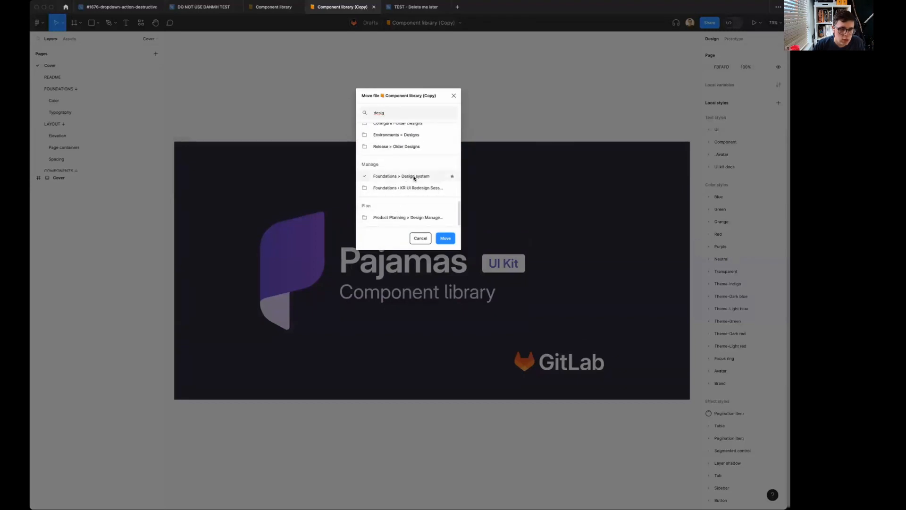
left_click(446, 238)
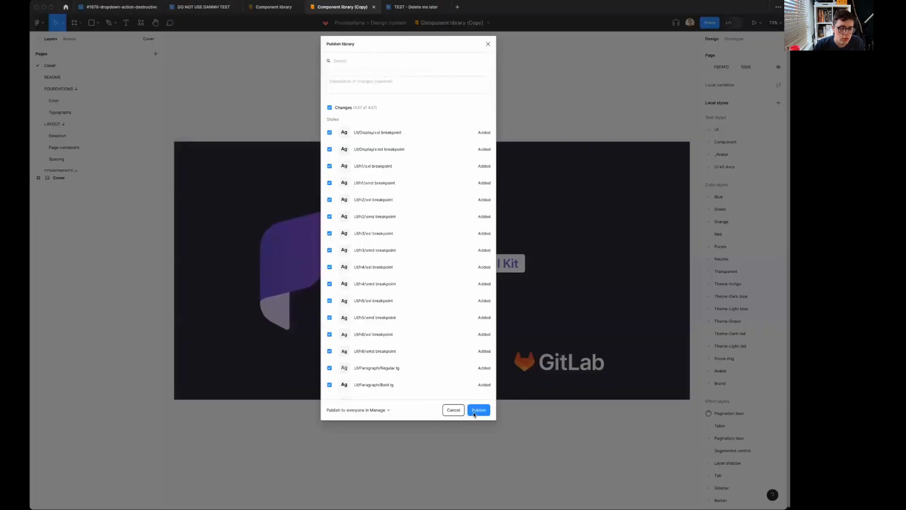
left_click(476, 410)
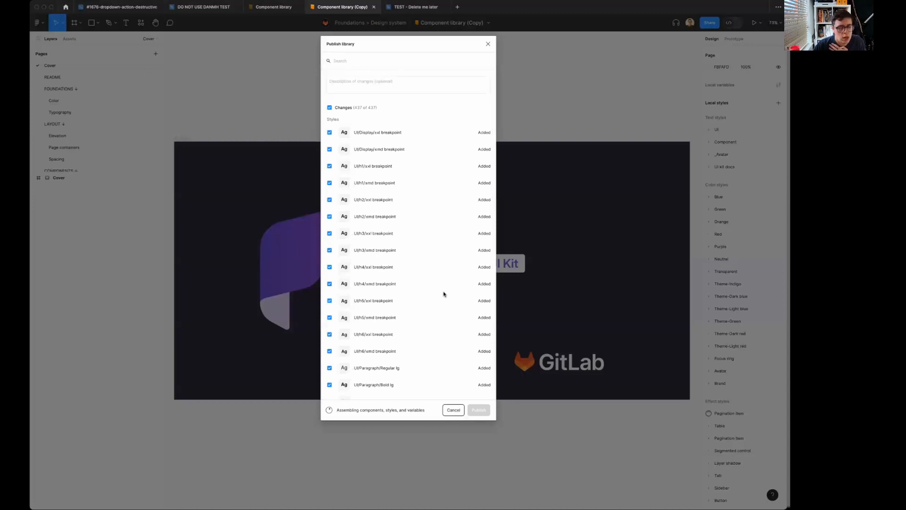
Cancel the publishing of the copied library and rename its file with the prefix "DO NOT USE DANMH TEST 2".
left_click(453, 410)
left_click(430, 99)
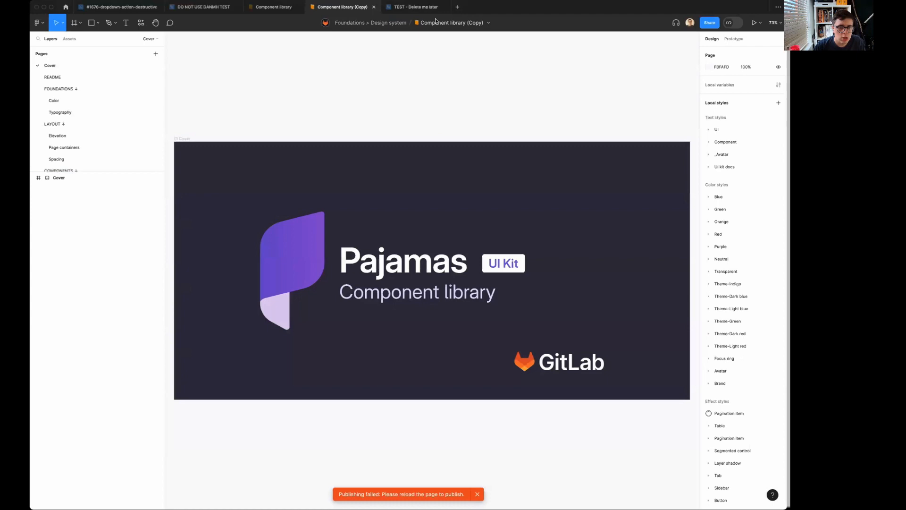
type("DO NOT USE ")
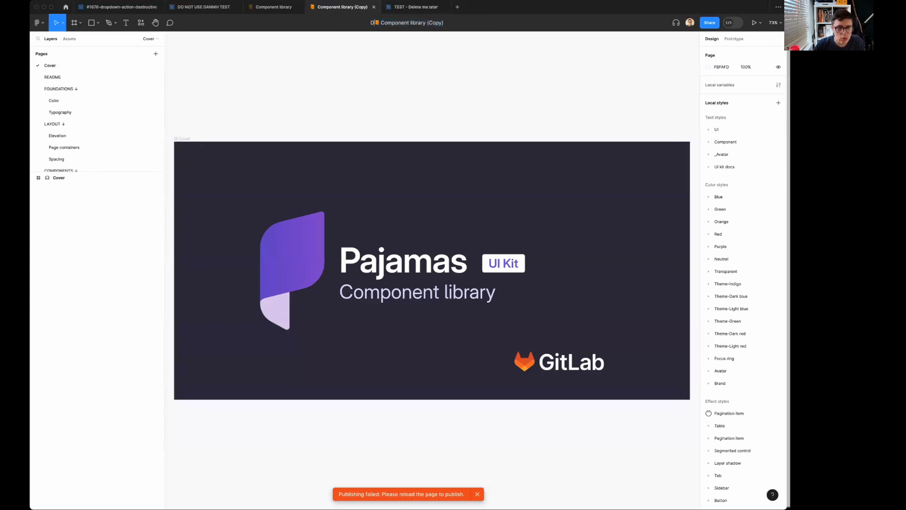
type("DANMH TEST")
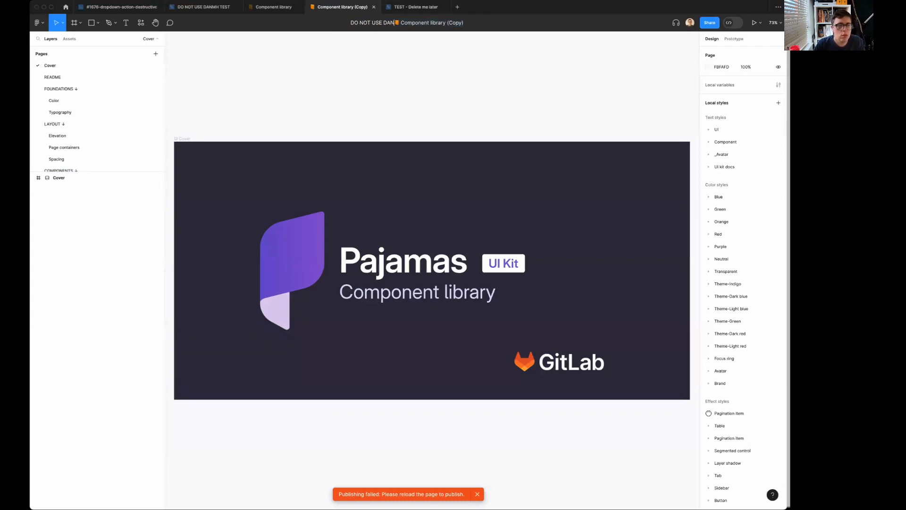
type(" 2")
key("Return")
Publish the renamed Component library copy as a library with all changes included.
left_click(524, 24)
left_click(514, 49)
left_click(476, 410)
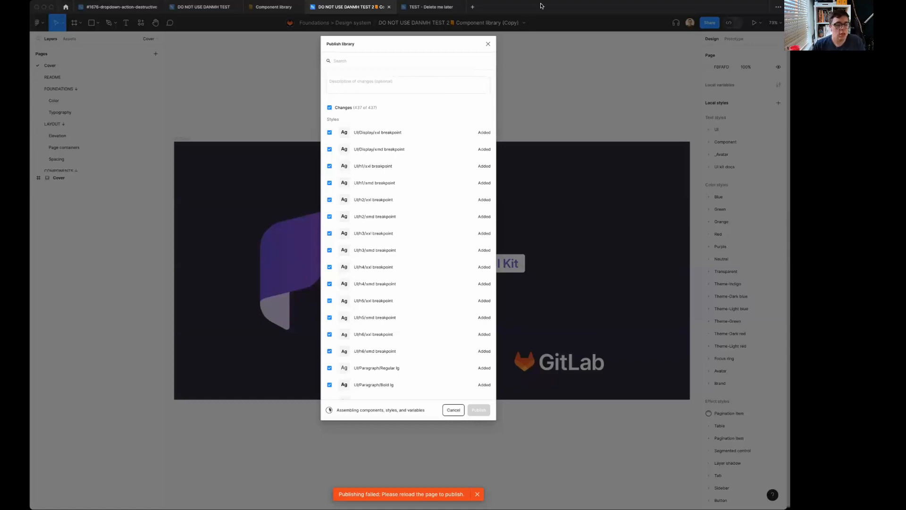
In TEST - Delete me later, show only Component library assets and place a dropdown Option instance below the existing rows.
left_click(430, 7)
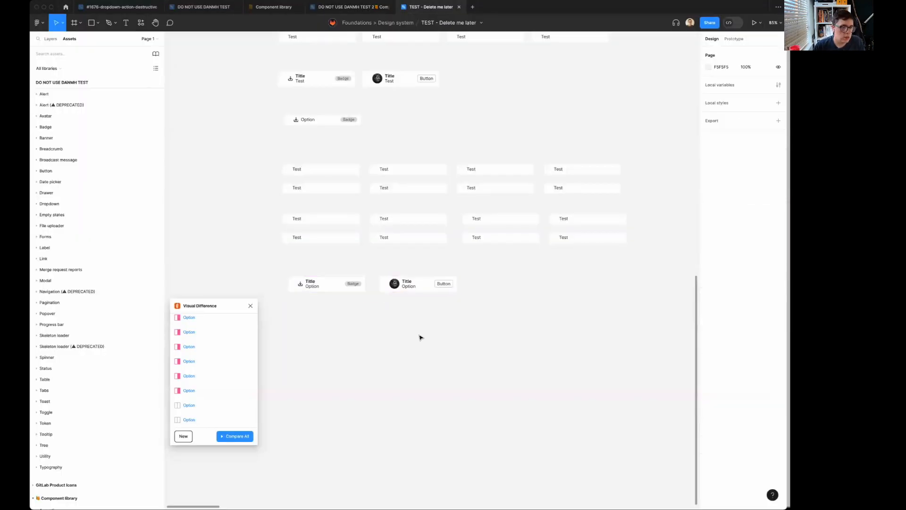
scroll(420, 337, "down", 5)
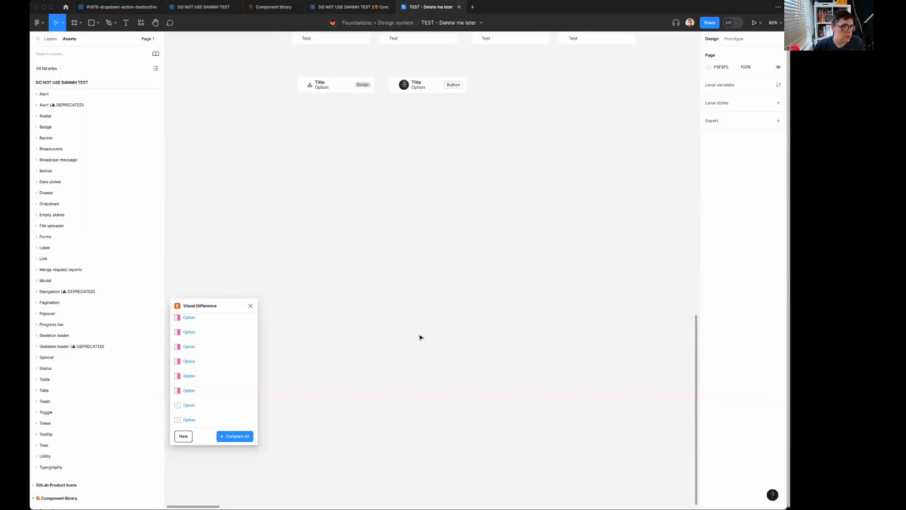
left_click(51, 69)
left_click(79, 120)
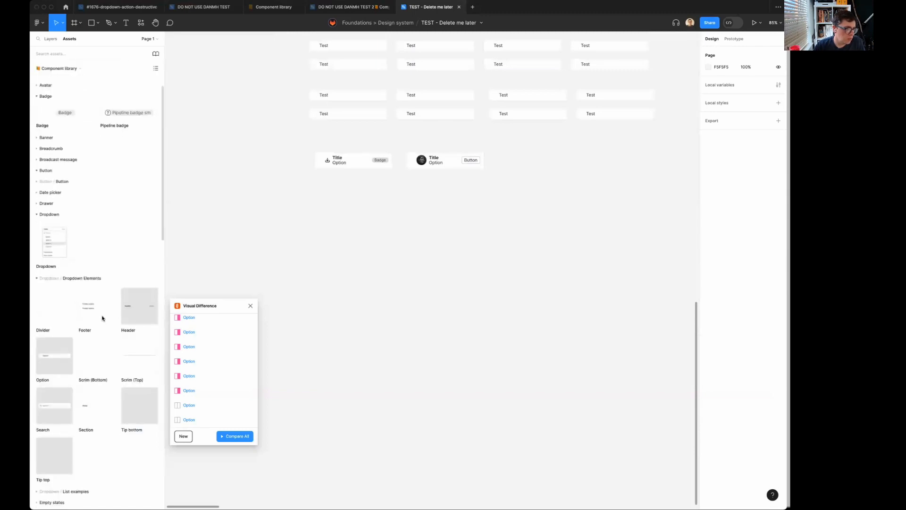
scroll(102, 318, "down", 3)
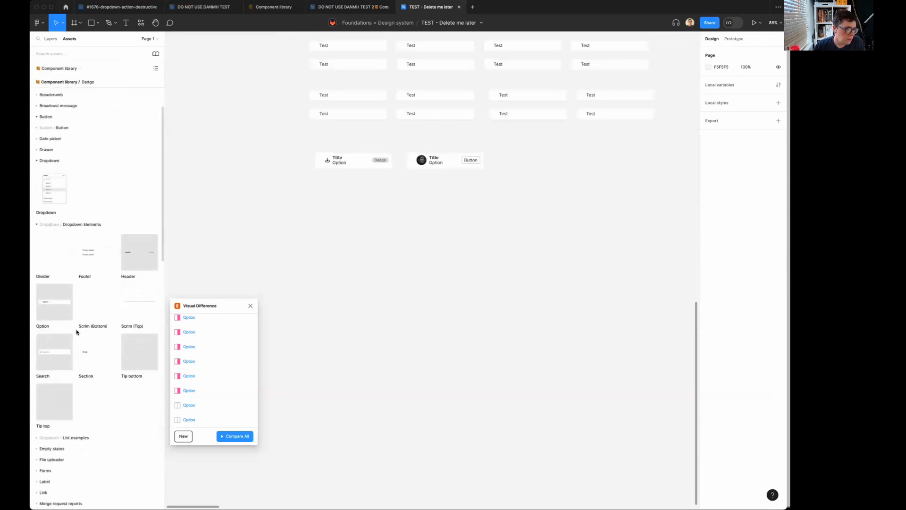
left_click_drag(45, 304, 447, 258)
key("ctrl+d")
key("ctrl+d")
key("ctrl+d")
scroll(445, 259, "right", 3)
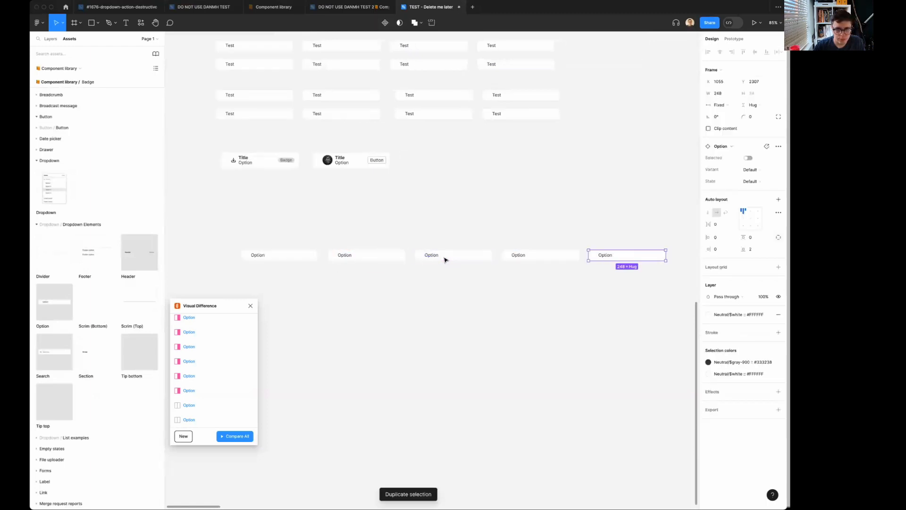
key("ctrl+z")
key("ctrl+z")
key("ctrl+z")
key("ctrl+z")
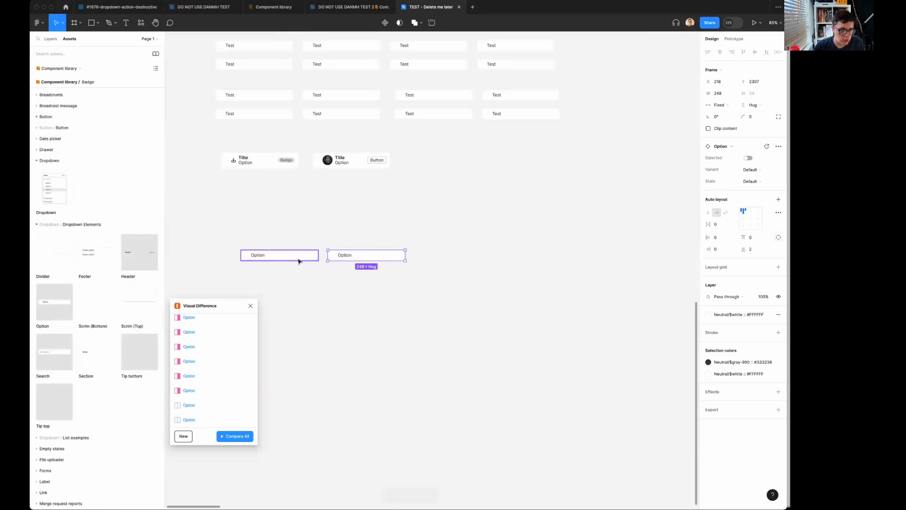
Change the new Option's label to "asoidhao" and duplicate it into a horizontal row of four.
double_click(261, 255)
type("asoidhao")
key("Escape")
left_click_drag(288, 260, 377, 261)
key("ctrl+d")
key("ctrl+d")
Duplicate the row of four options directly beneath itself and turn on Selected for the copied row.
left_click_drag(263, 220, 556, 328)
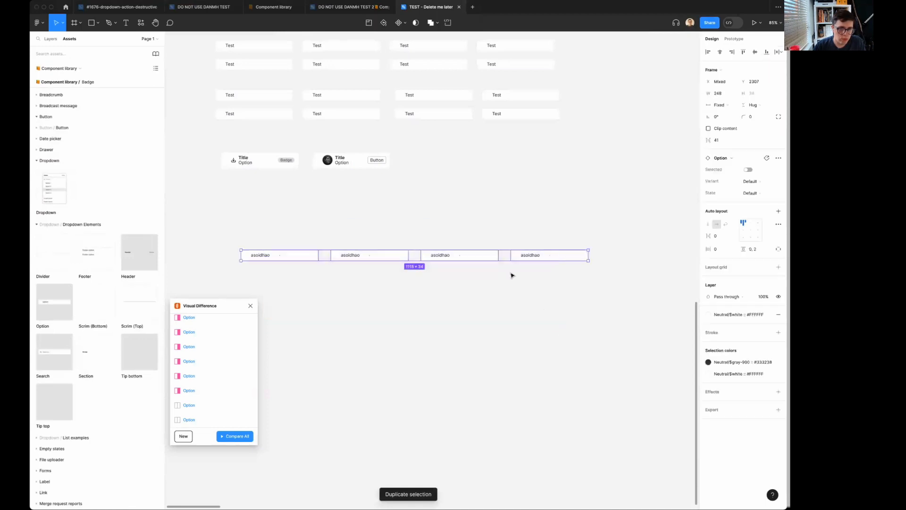
left_click_drag(484, 255, 484, 274)
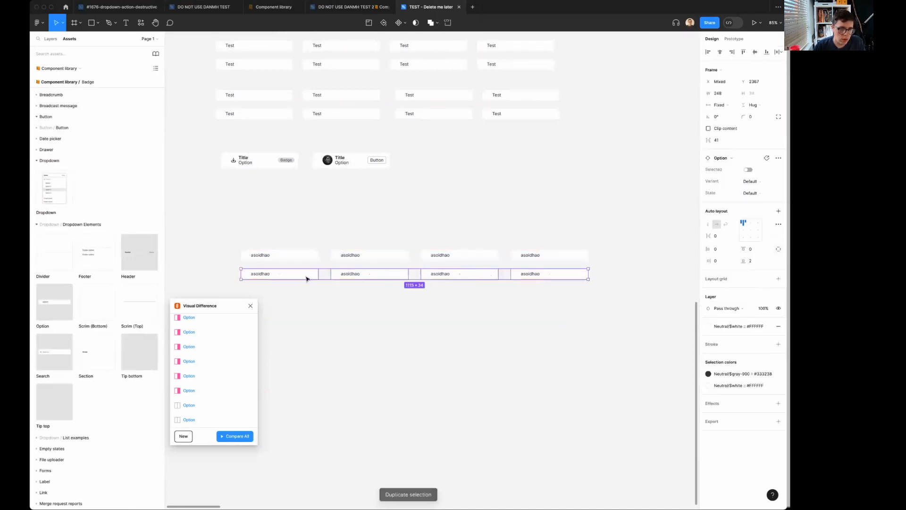
left_click(748, 169)
Set the State of the second, third and fourth columns of options to Hover, Focus and Active respectively.
left_click_drag(359, 230, 380, 319)
left_click(750, 192)
left_click(739, 206)
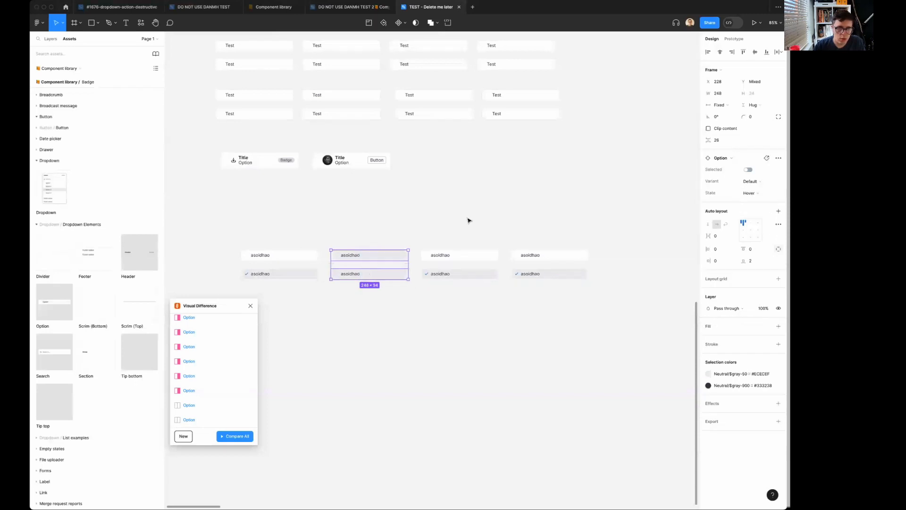
left_click_drag(469, 219, 491, 287)
left_click(750, 193)
left_click(743, 208)
left_click_drag(547, 235, 557, 273)
left_click(754, 193)
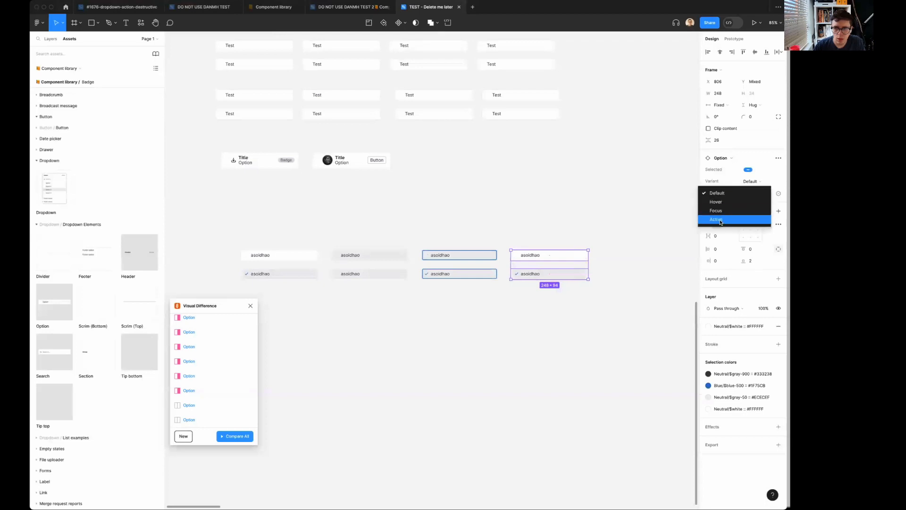
left_click(736, 219)
Capture the eight "asoidhao" options as an image, paste it and place it beside them at about X 1083, Y 2221.
left_click(493, 342)
scroll(482, 346, "left", 3)
right_click(483, 346)
left_click(509, 285)
scroll(509, 286, "right", 5)
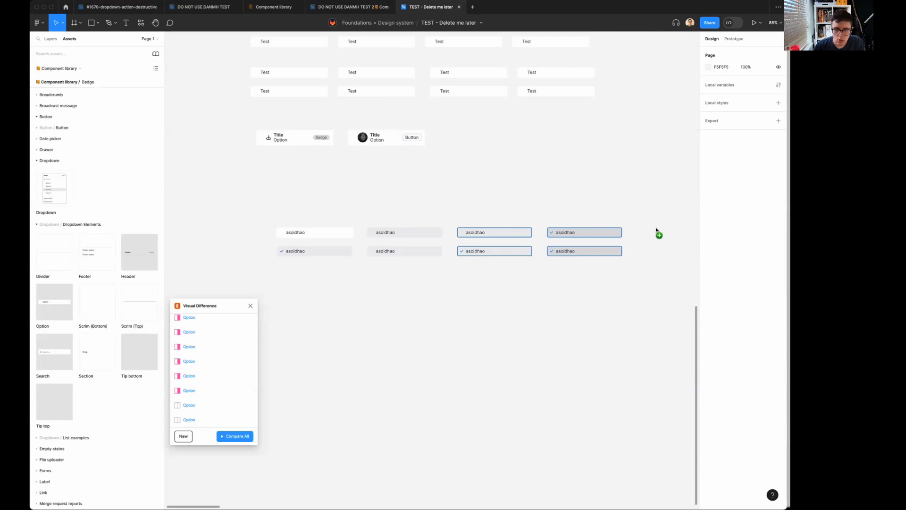
key("super+v")
left_click_drag(616, 245, 654, 195)
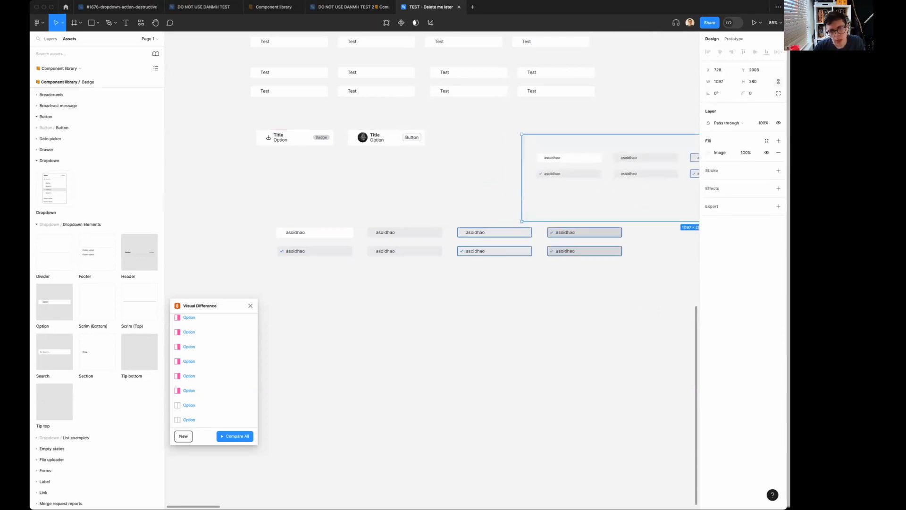
left_click(560, 310)
left_click(588, 182)
left_click_drag(589, 182, 708, 275)
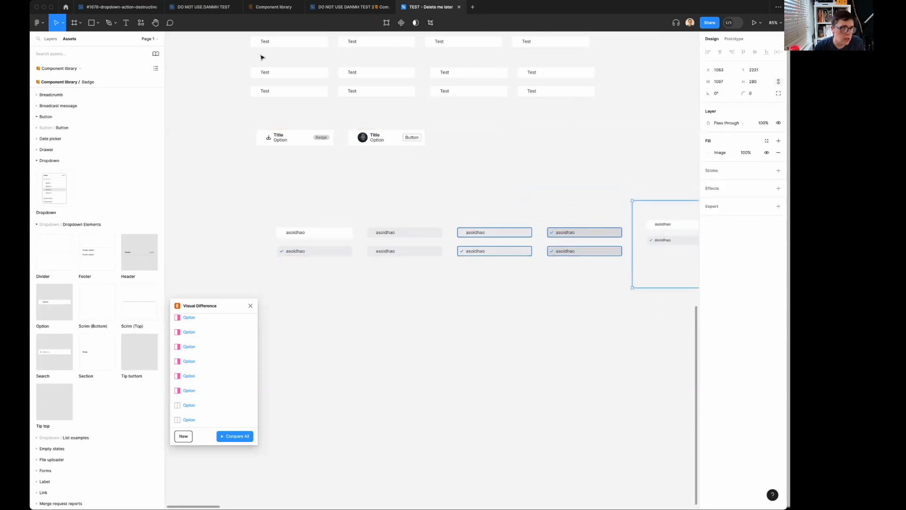
Return to the DO NOT USE DANMH TEST 2 file, dismiss the publishing error and view its Dropdown page.
left_click(352, 6)
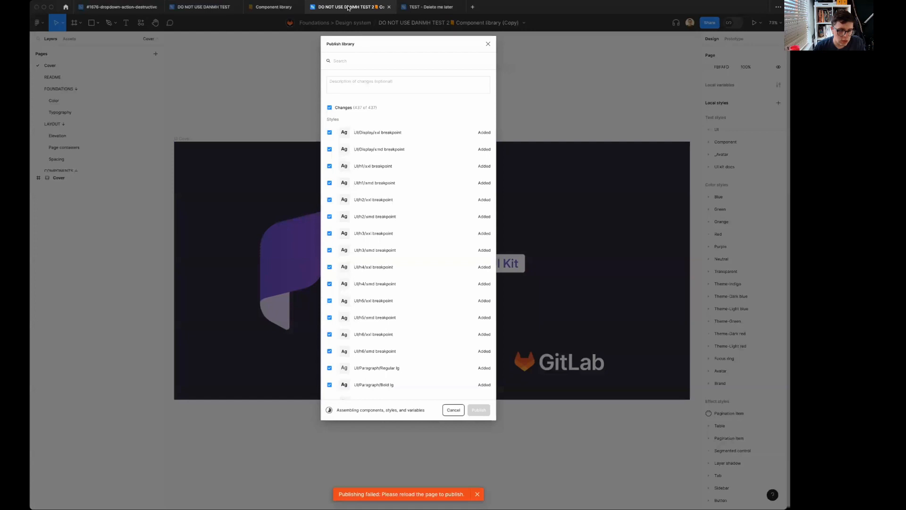
left_click(477, 494)
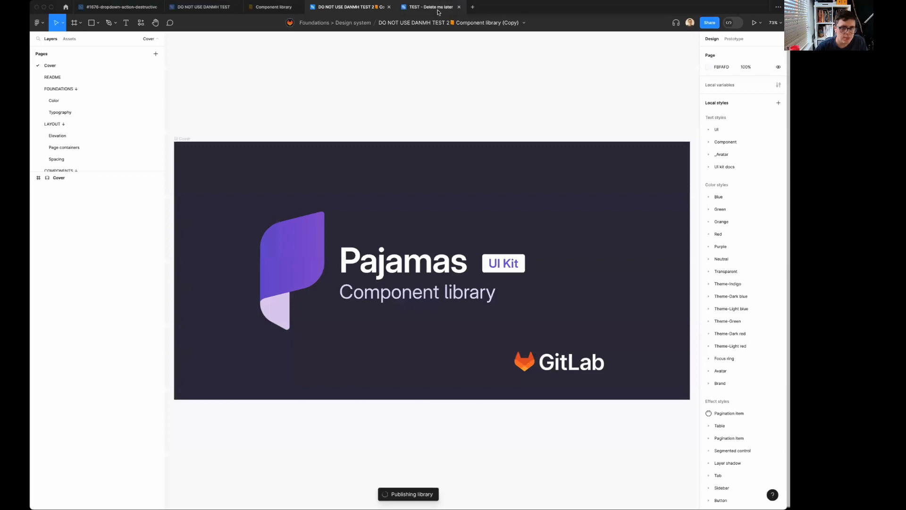
mouse_move(437, 10)
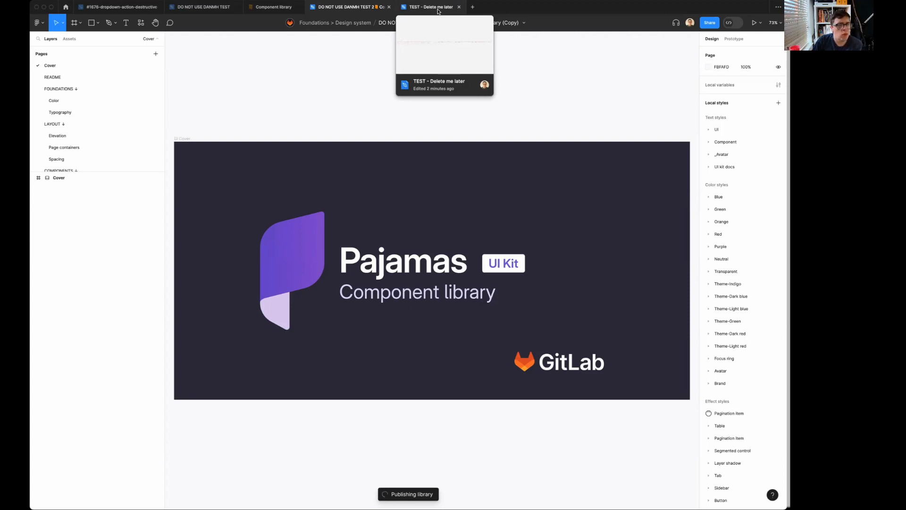
mouse_move(262, 12)
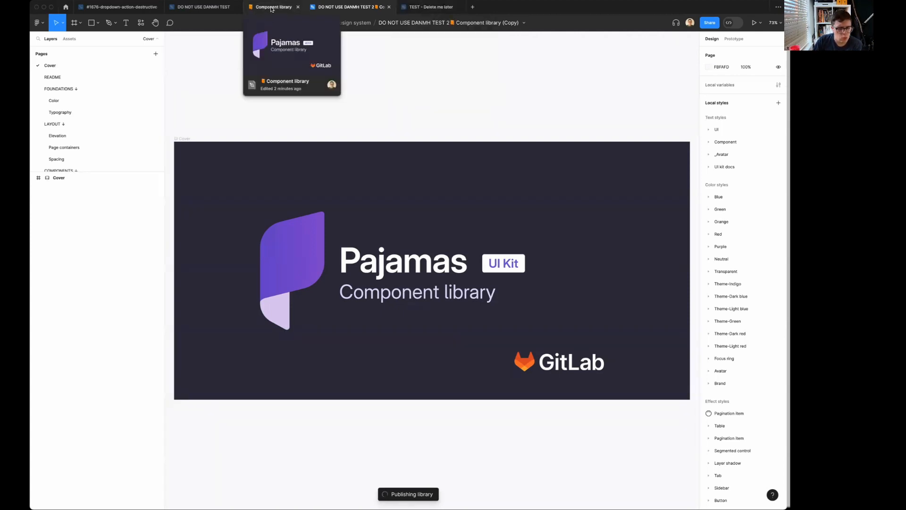
scroll(102, 125, "down", 5)
scroll(102, 126, "down", 2)
left_click(81, 124)
scroll(393, 294, "up", 5)
scroll(578, 209, "left", 10)
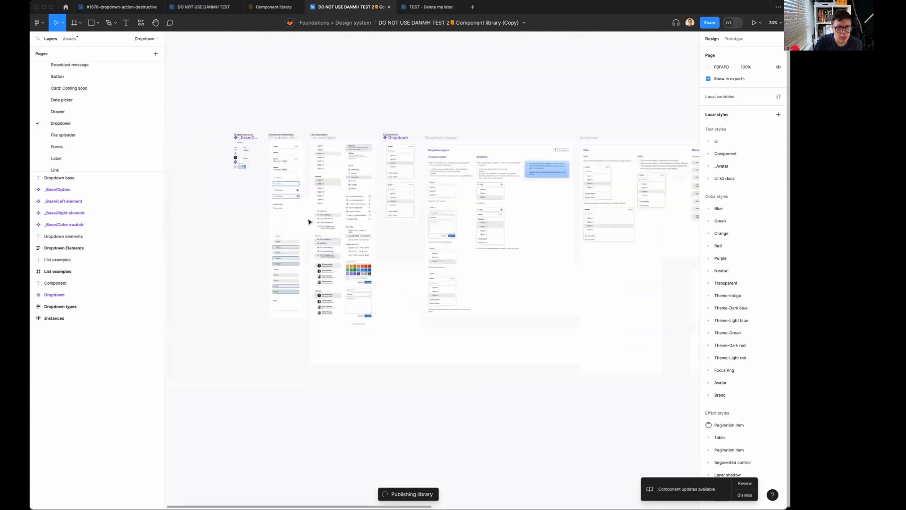
scroll(309, 222, "left", 3)
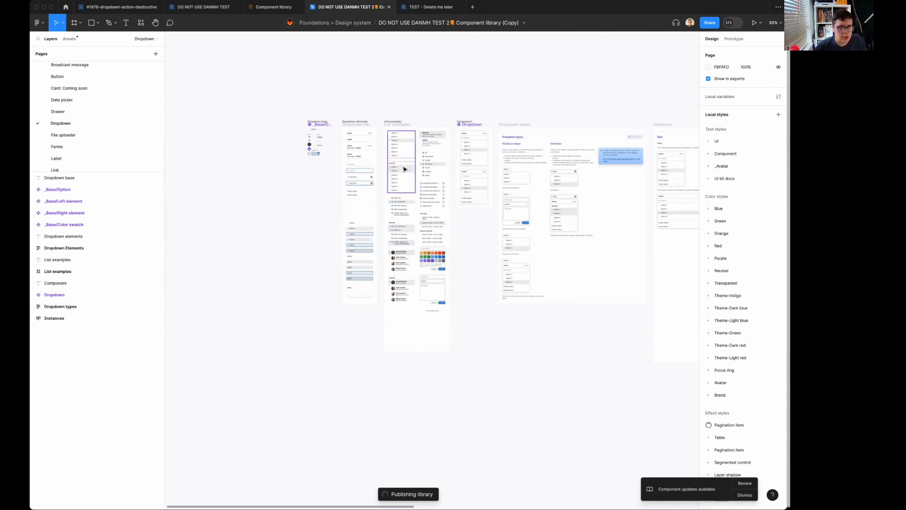
left_click(444, 9)
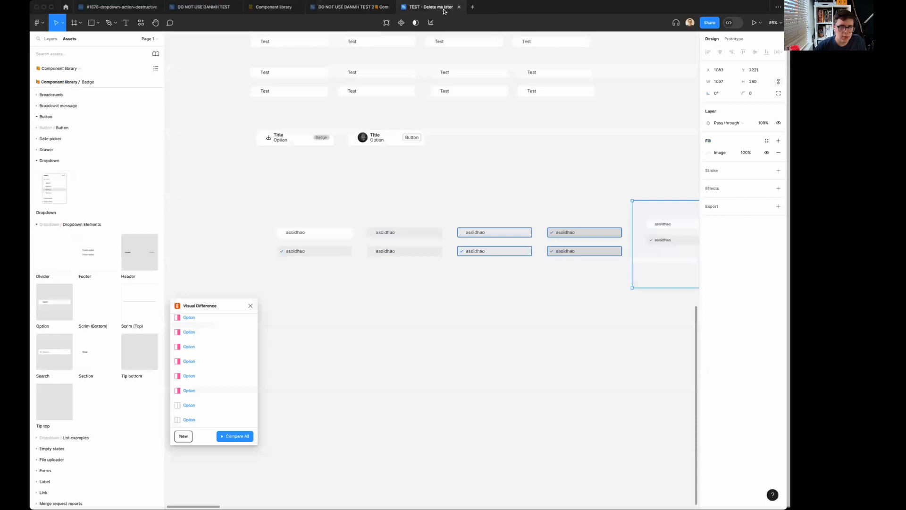
left_click(272, 8)
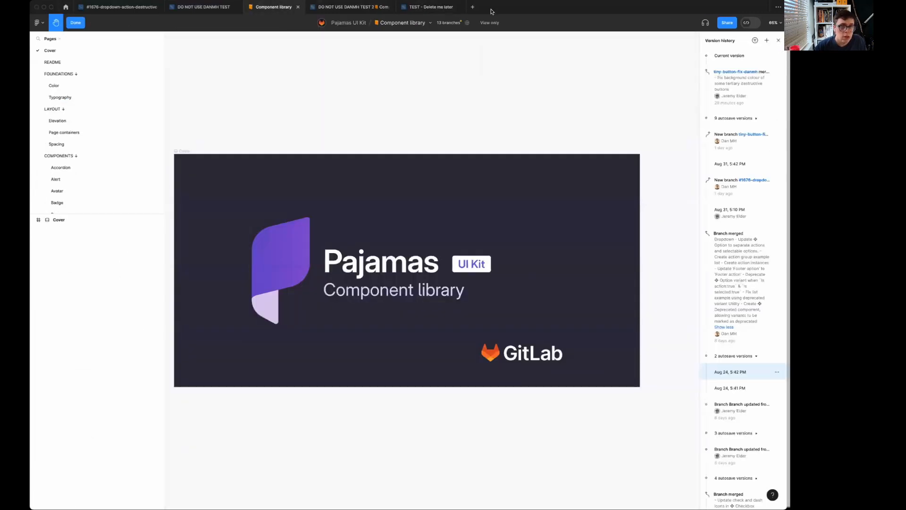
left_click(350, 7)
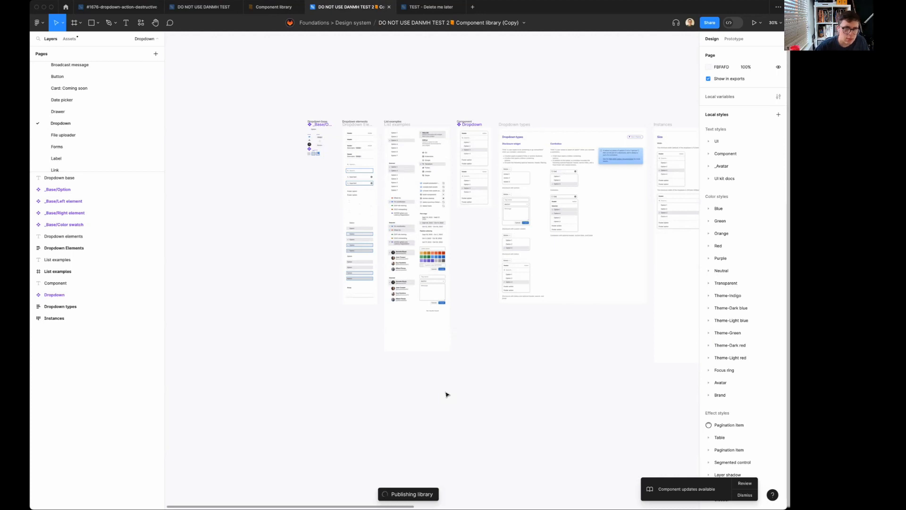
mouse_move(435, 11)
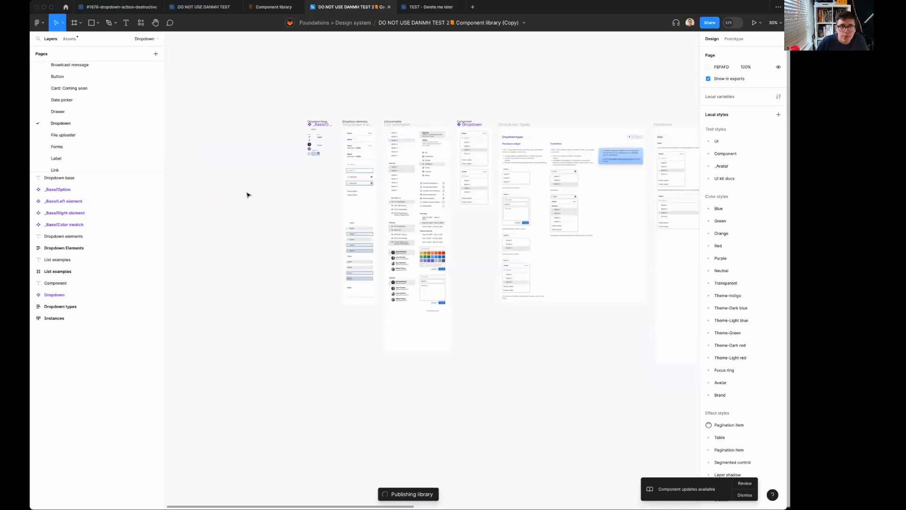
Look through the asset libraries listed in TEST - Delete me later for the DO NOT USE DANMH TEST 2 library.
left_click(437, 7)
left_click(74, 70)
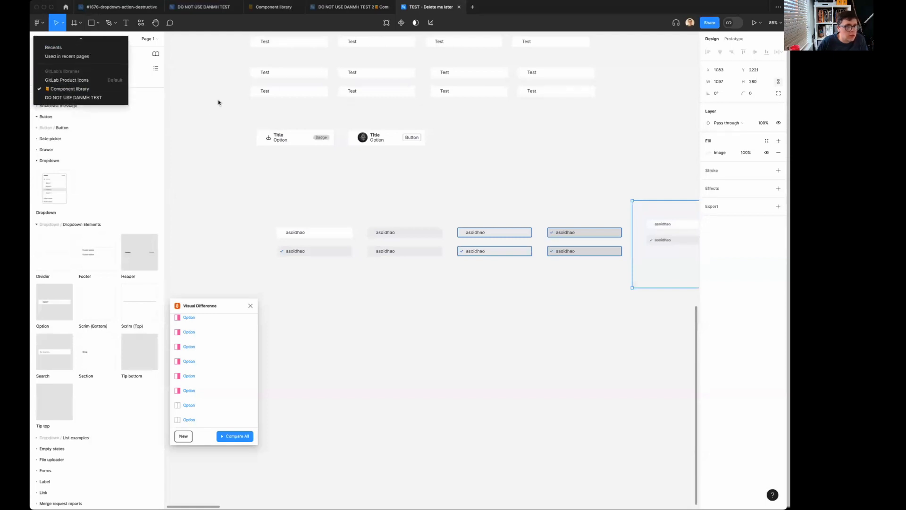
left_click(210, 104)
Switch to the DO NOT USE DANMH TEST 2 file and reload it.
left_click(372, 7)
right_click(357, 8)
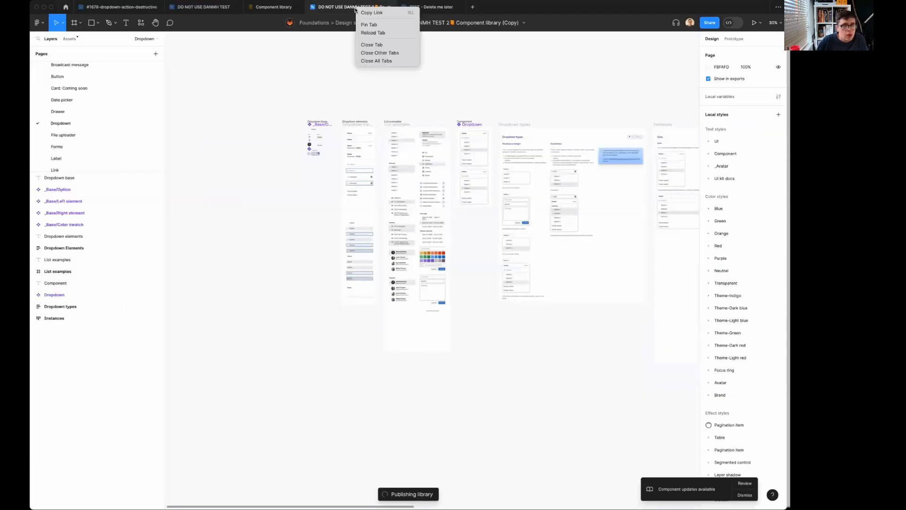
left_click(377, 34)
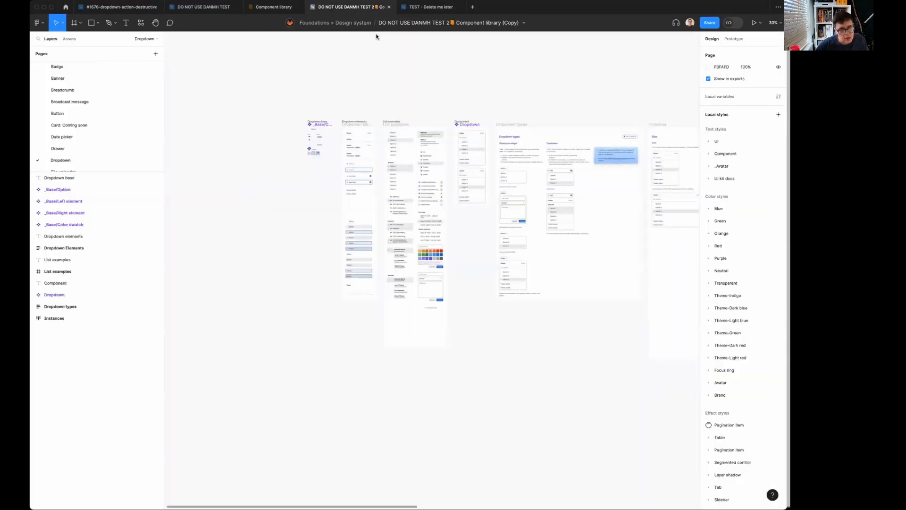
Check the current file's library publishing status and review the updates available from the Component library.
left_click(68, 38)
left_click(156, 55)
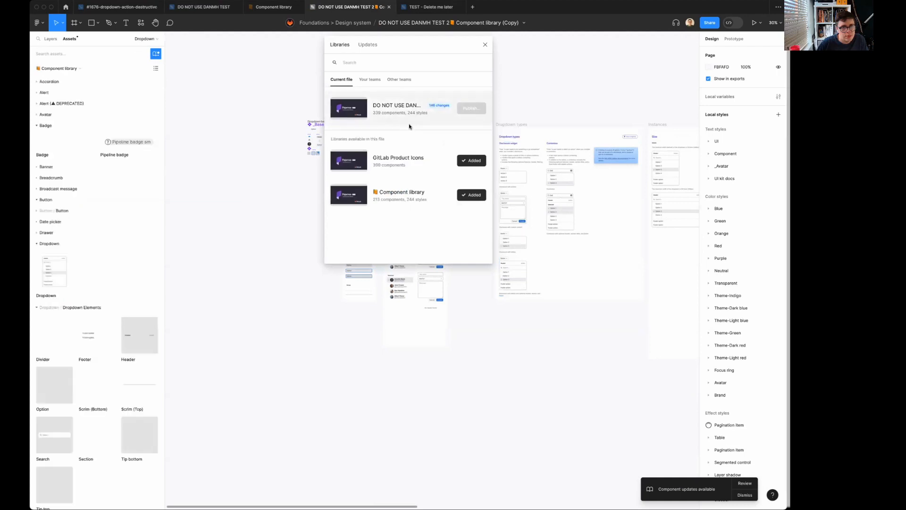
left_click(467, 111)
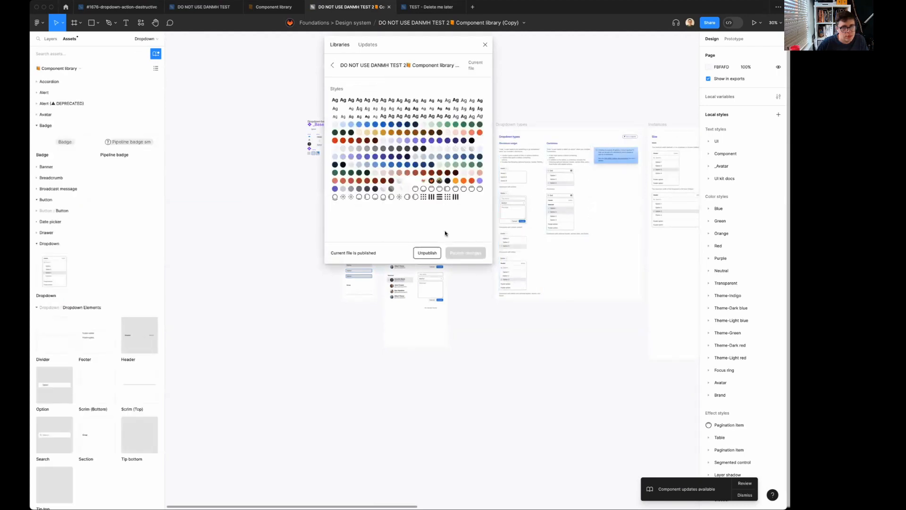
left_click(485, 45)
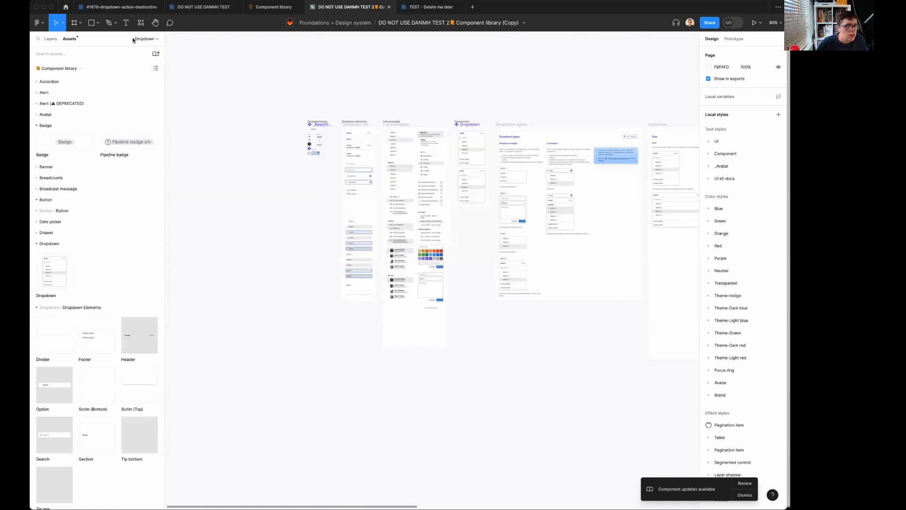
left_click(156, 55)
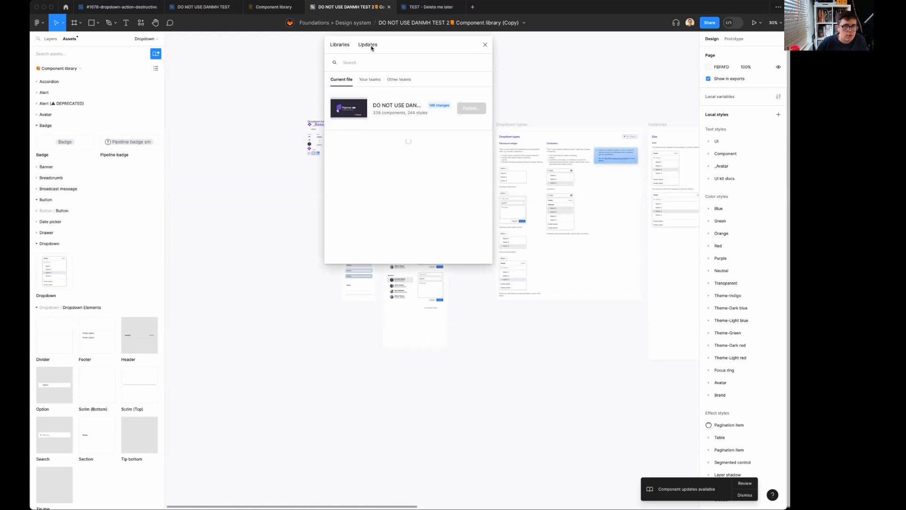
left_click(393, 111)
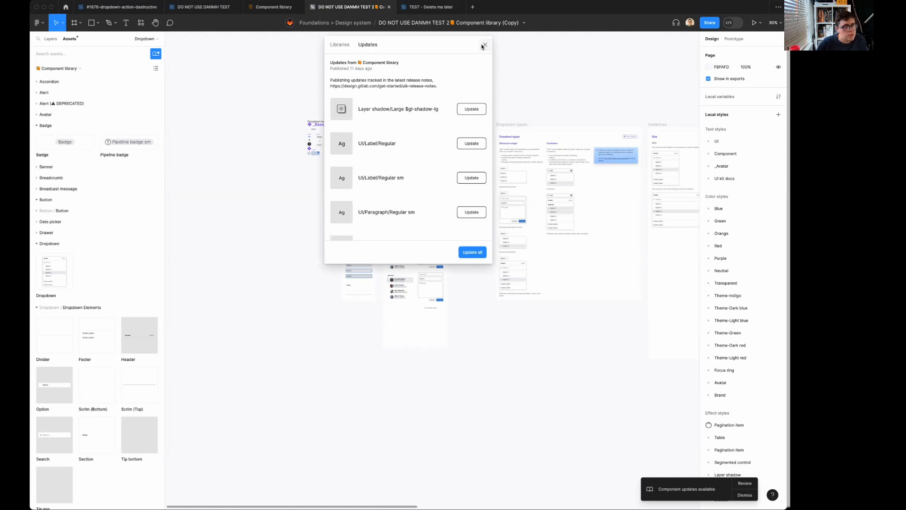
Close the updates list and look through all asset libraries in TEST - Delete me later for DO NOT USE DANMH TEST 2.
left_click(484, 44)
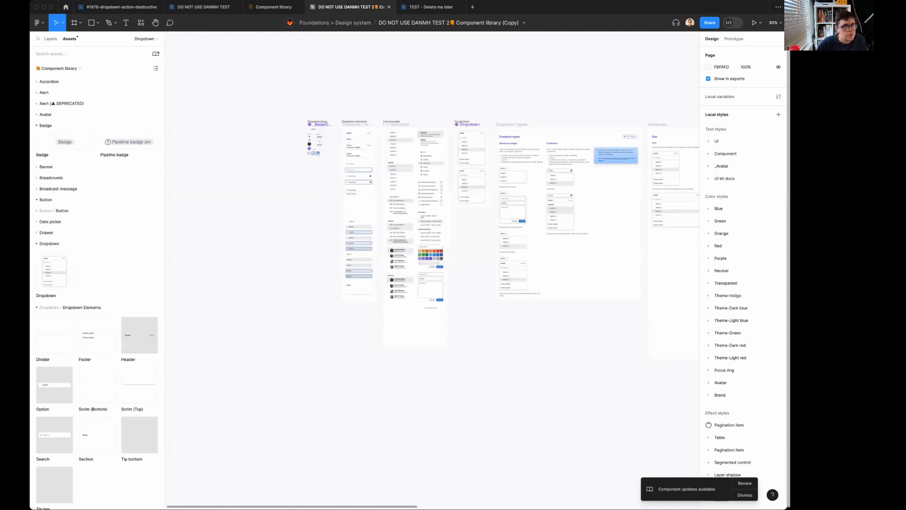
left_click(428, 7)
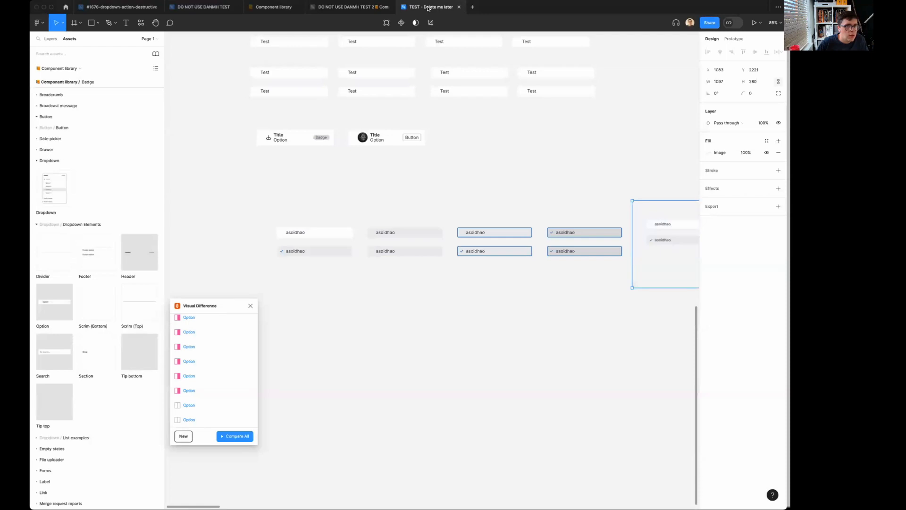
left_click(338, 7)
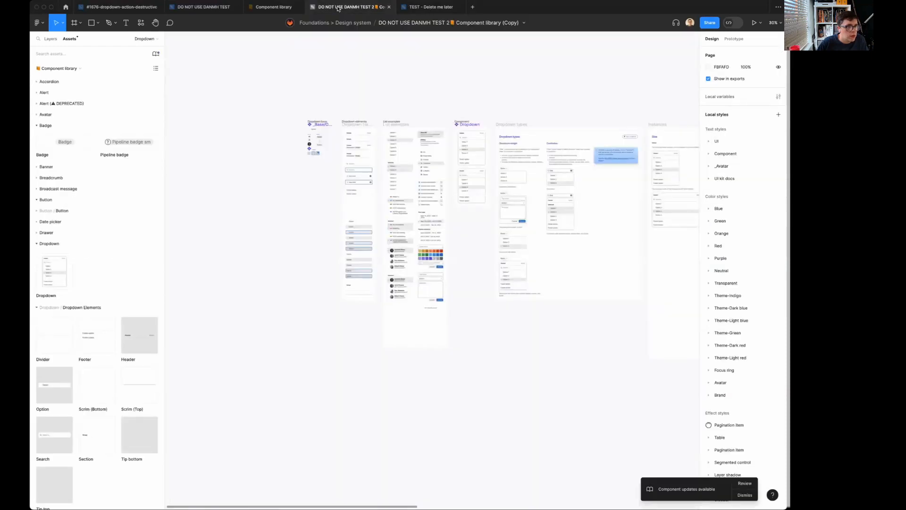
left_click(434, 8)
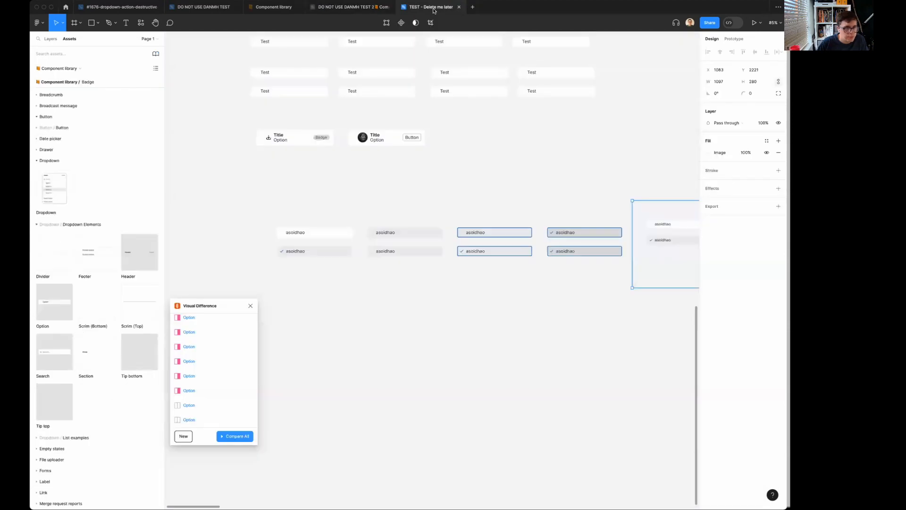
left_click(82, 69)
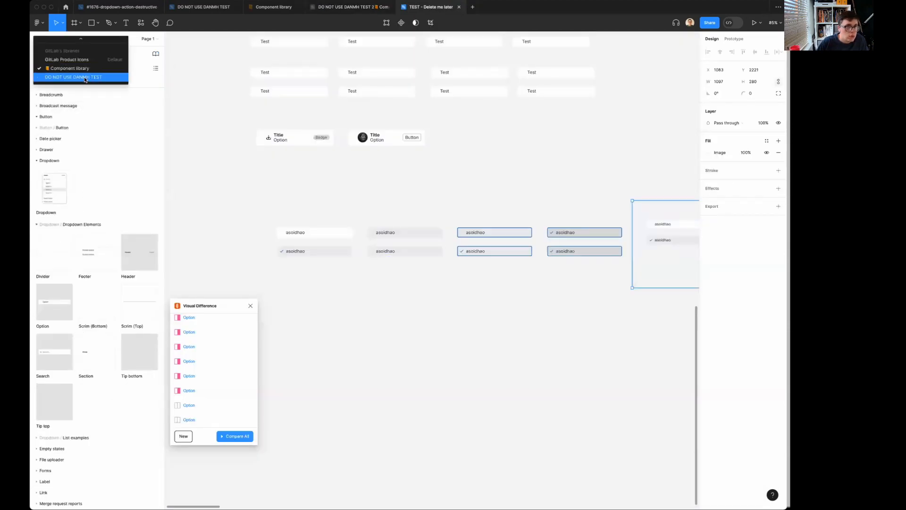
scroll(85, 78, "up", 2)
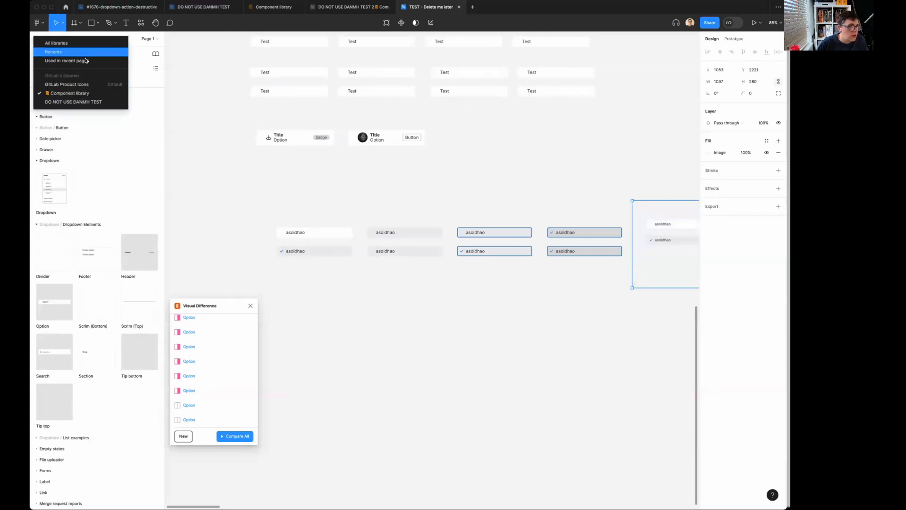
left_click(78, 43)
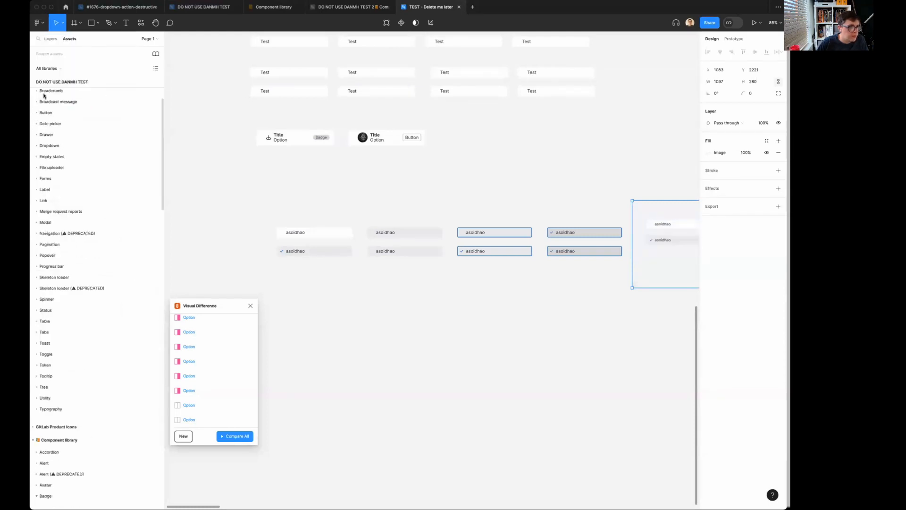
left_click(59, 70)
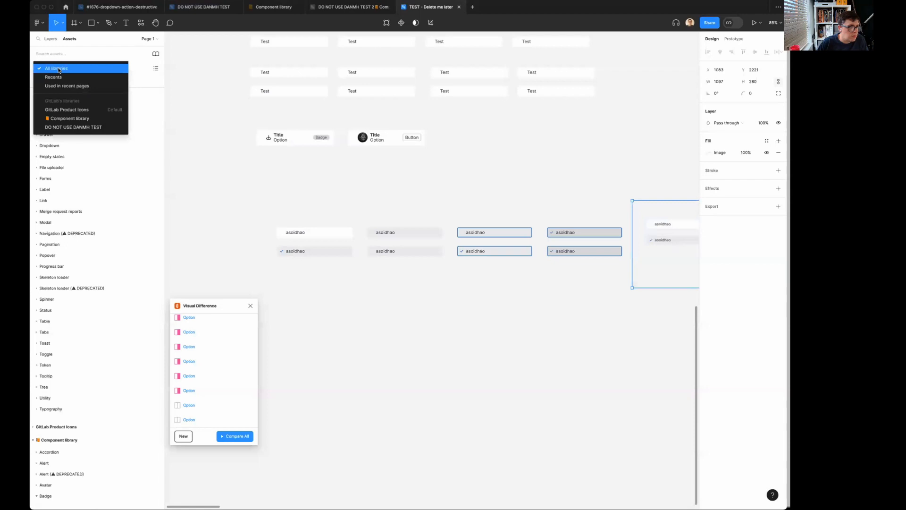
left_click(112, 67)
Add the DO NOT USE DANMH TEST 2 Component library copy from the team libraries to the file and check its contents.
left_click(154, 55)
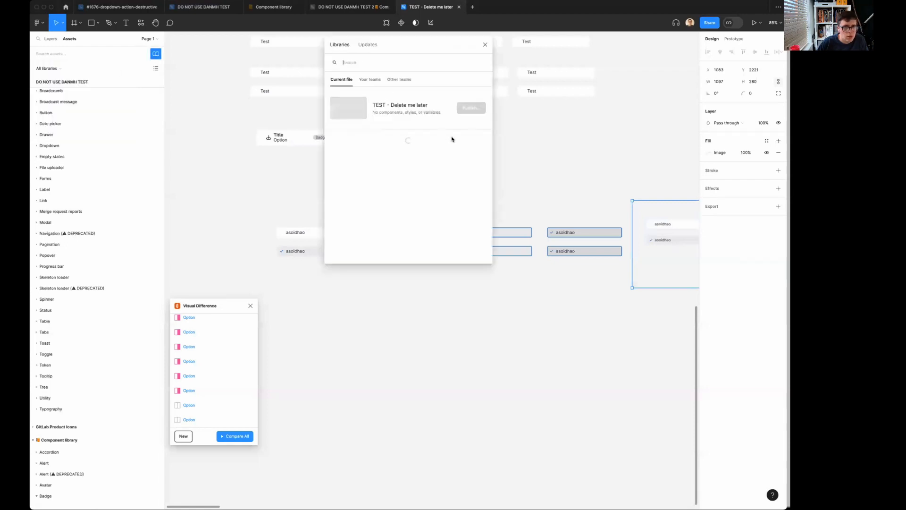
left_click(371, 83)
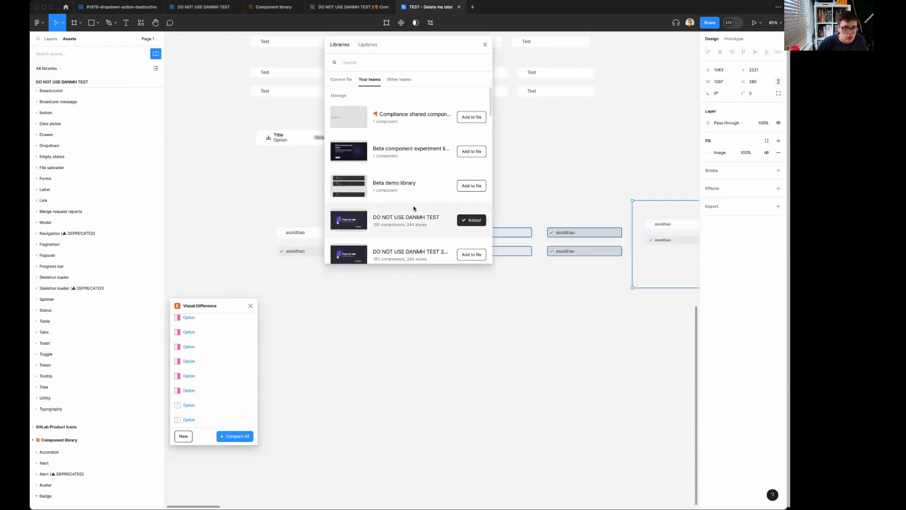
scroll(414, 208, "down", 2)
left_click(472, 194)
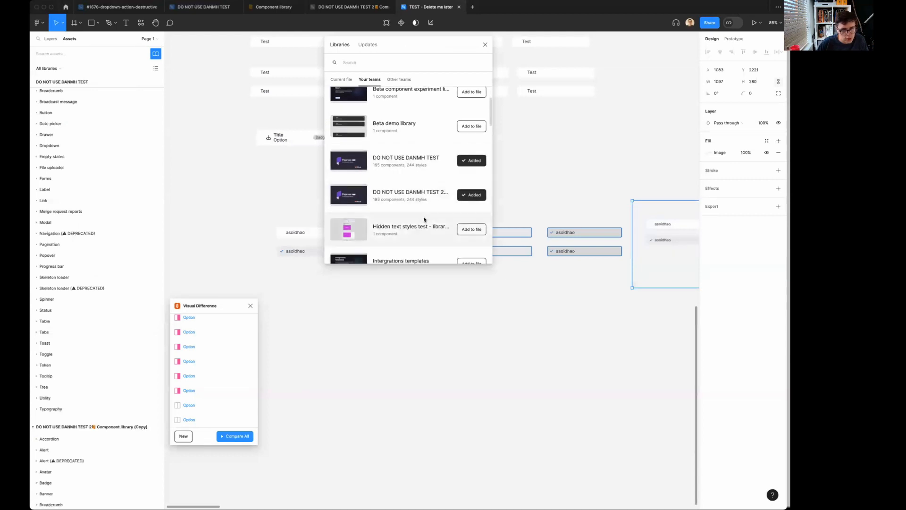
left_click(396, 199)
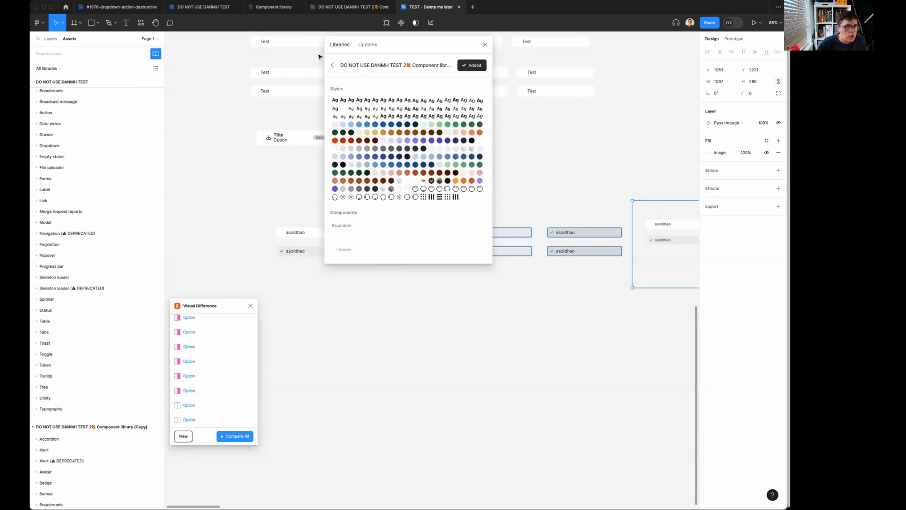
left_click(200, 100)
left_click(485, 44)
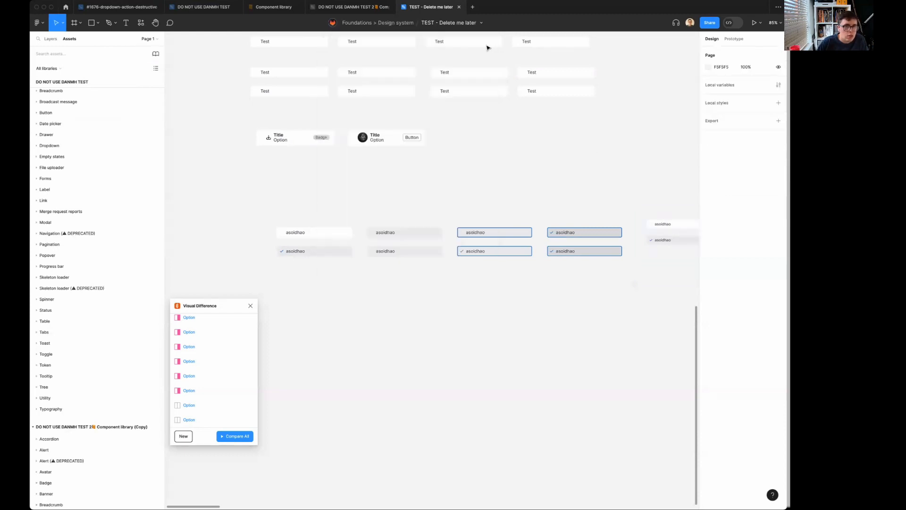
Swap the Component library for the DO NOT USE DANMH TEST 2 library from the Manage team, including default styles in instances.
left_click(156, 53)
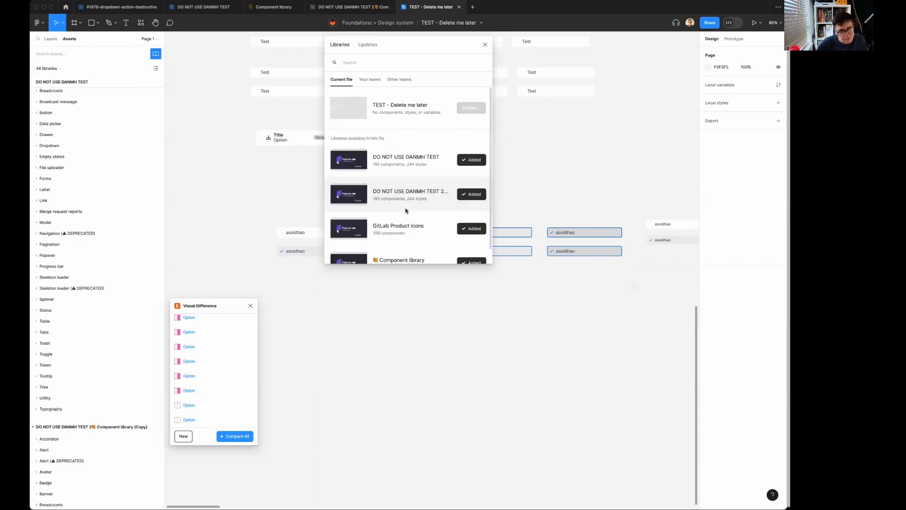
scroll(406, 211, "down", 1)
left_click(431, 245)
left_click(469, 253)
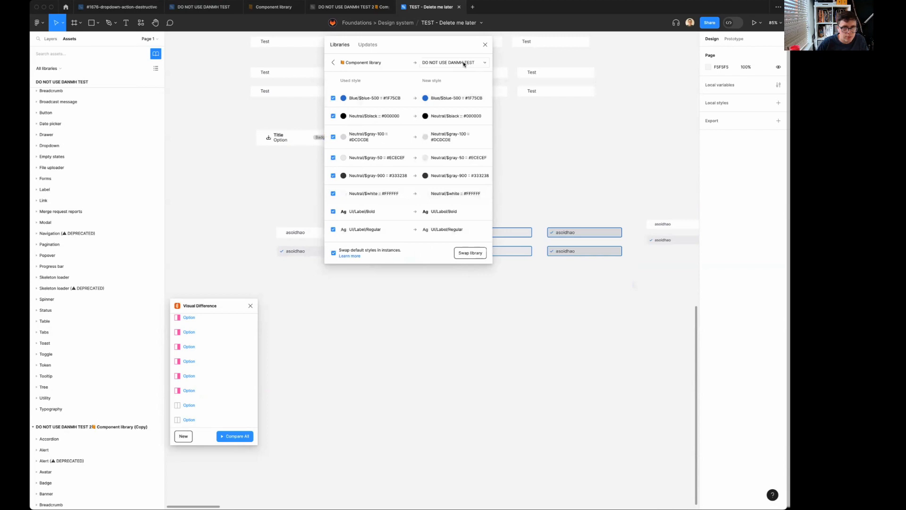
left_click(464, 63)
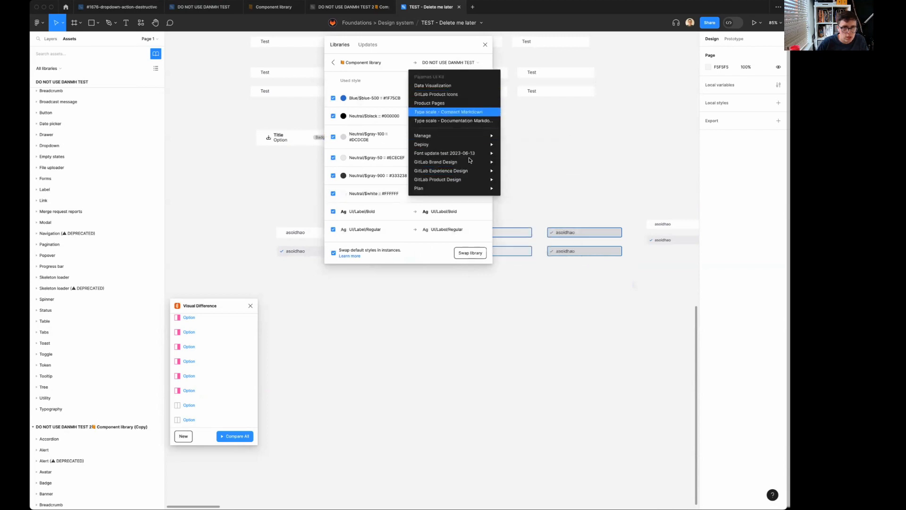
mouse_move(465, 182)
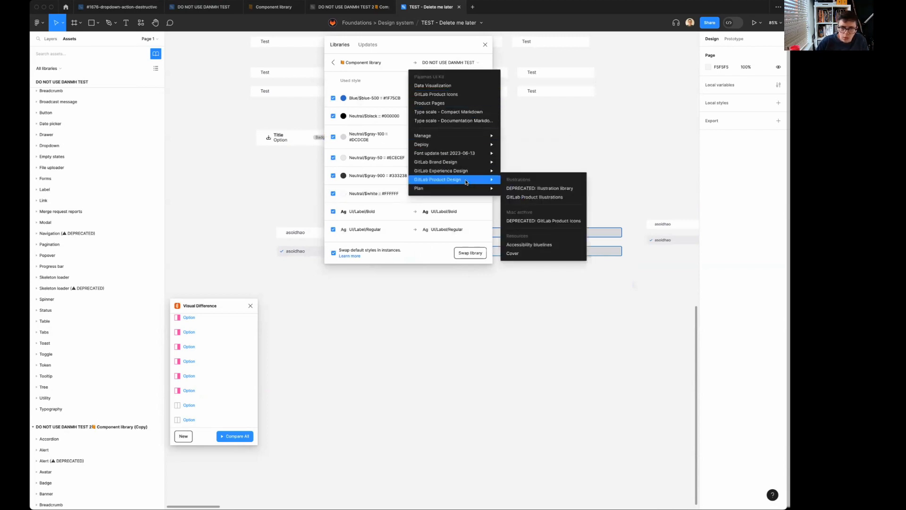
mouse_move(477, 137)
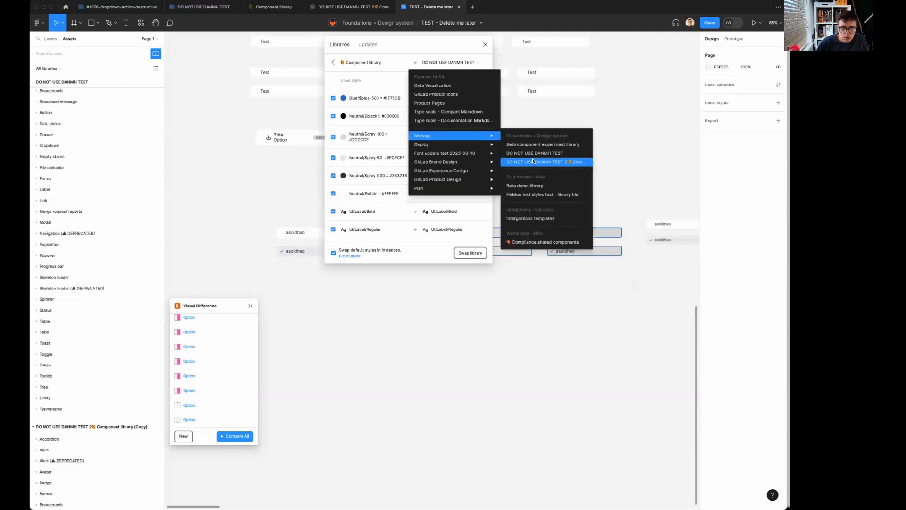
left_click(534, 162)
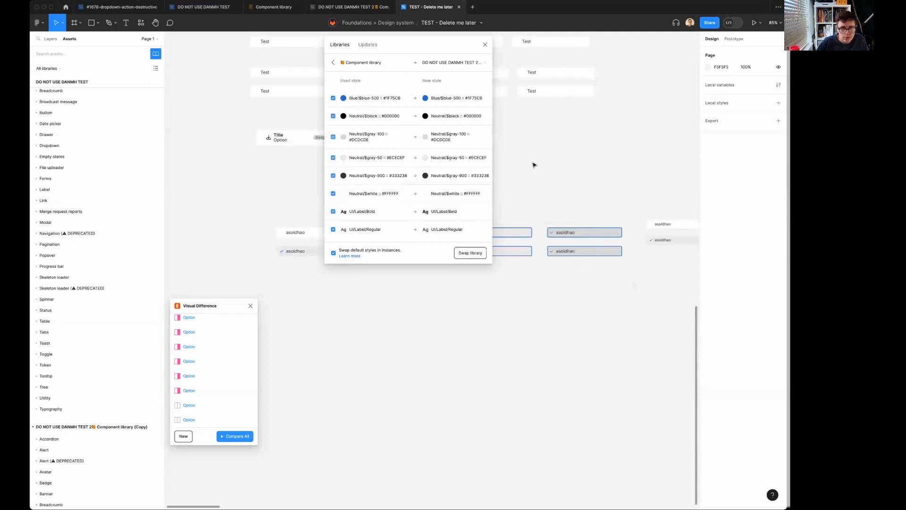
left_click(466, 253)
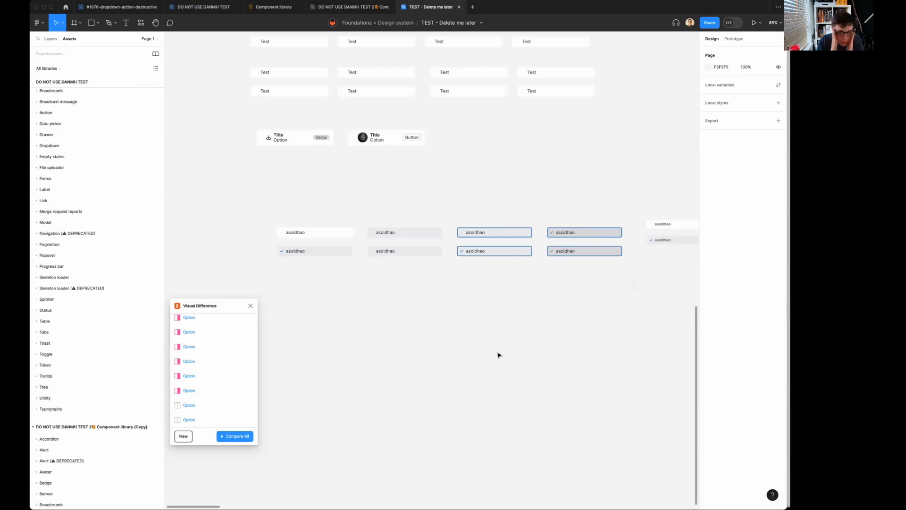
Check which library the unselected Focus-state Option instance comes from after the swap.
left_click(499, 232)
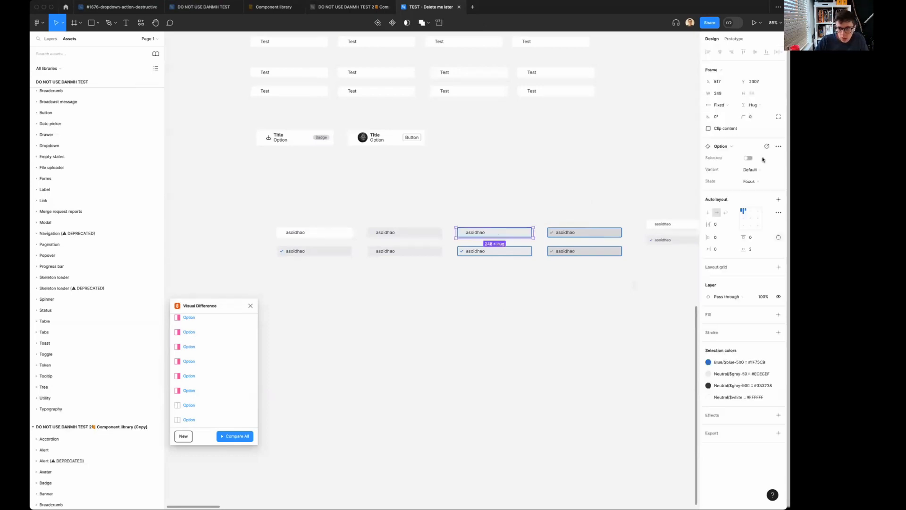
left_click(728, 147)
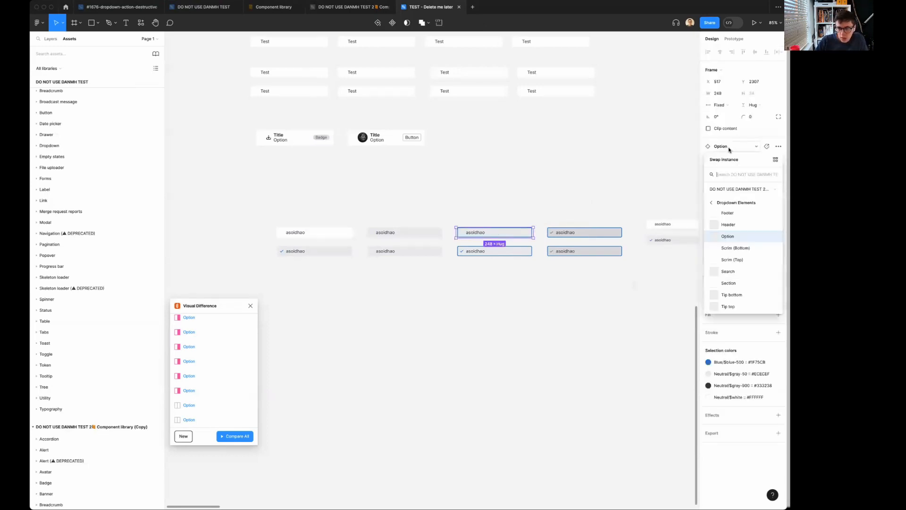
left_click(541, 360)
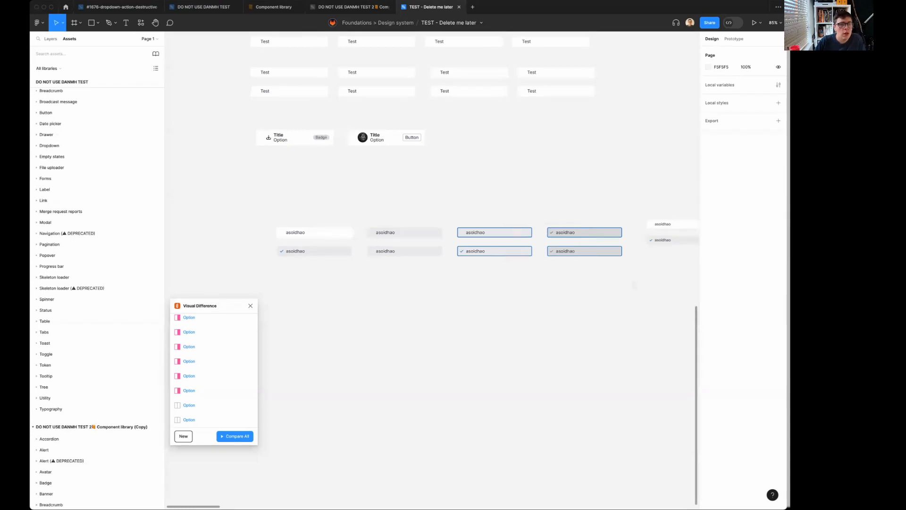
Switch to the DO NOT USE DANMH TEST 2 file and select the Option component set among the dropdown elements.
left_click(347, 7)
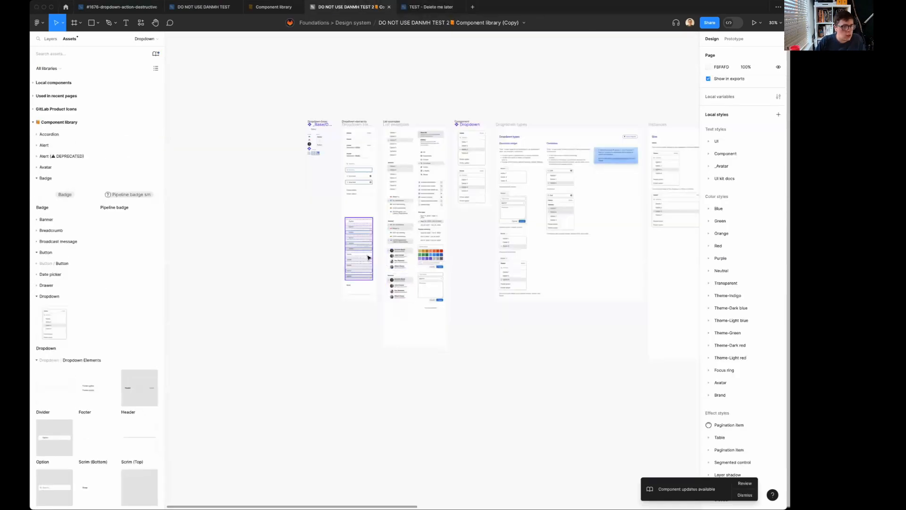
scroll(369, 257, "up", 5)
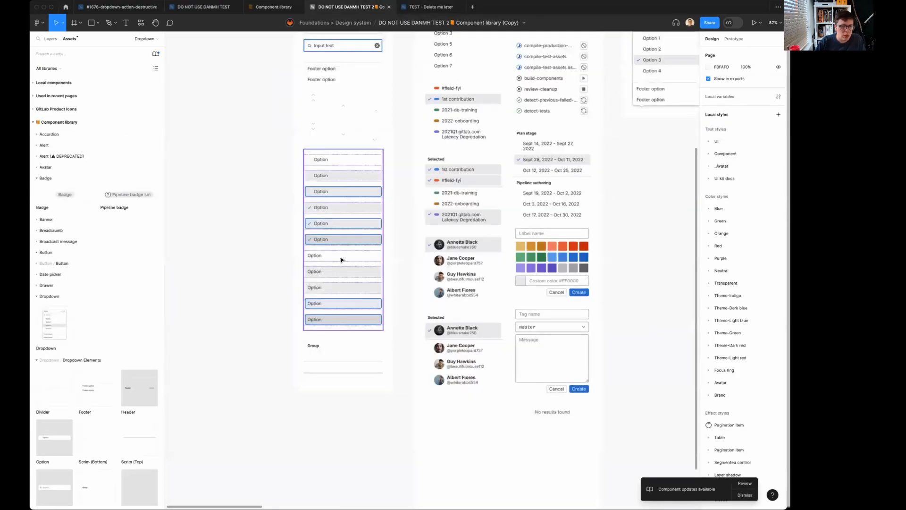
left_click(342, 260)
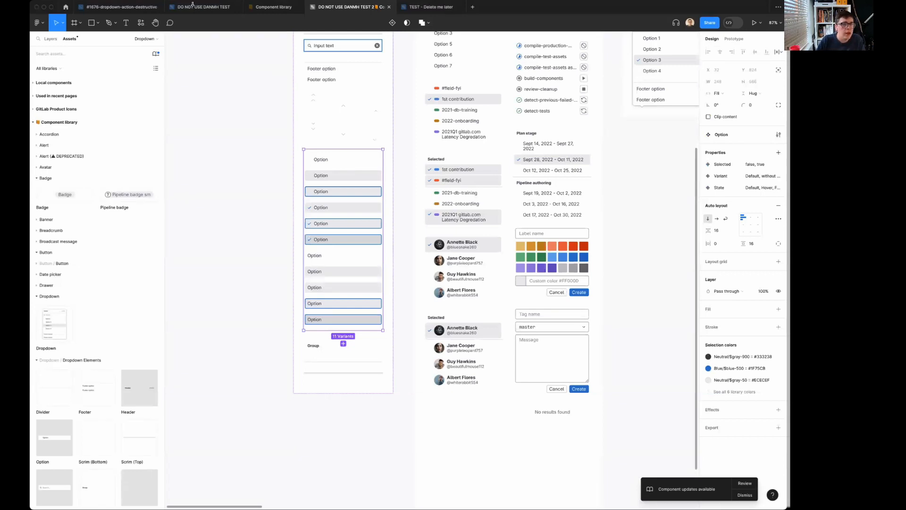
mouse_move(431, 11)
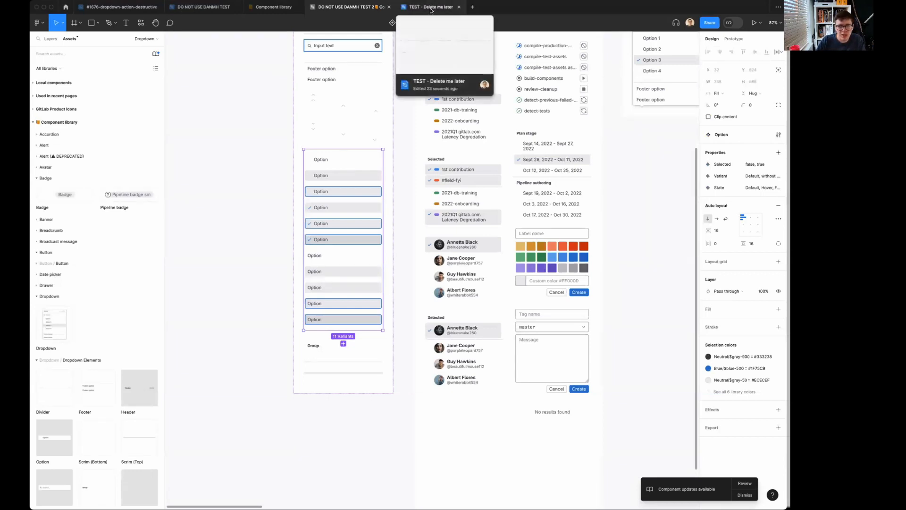
left_click(766, 188)
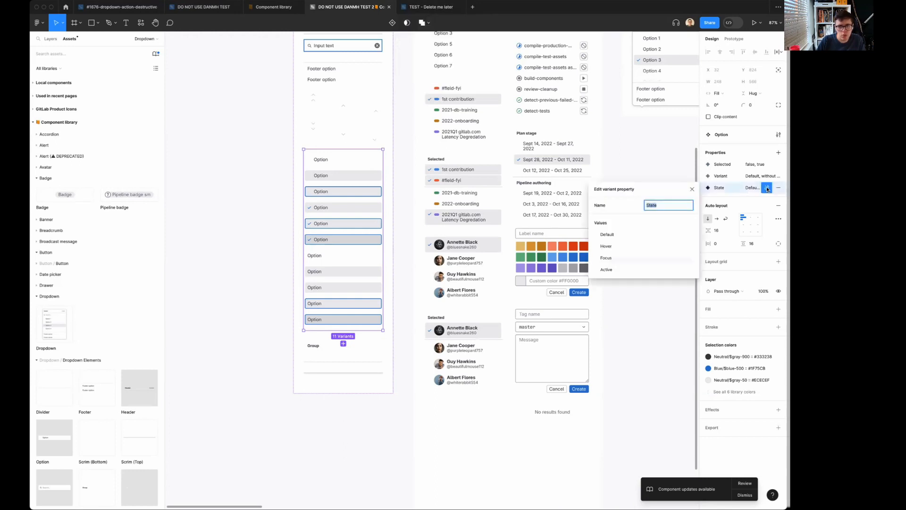
double_click(603, 235)
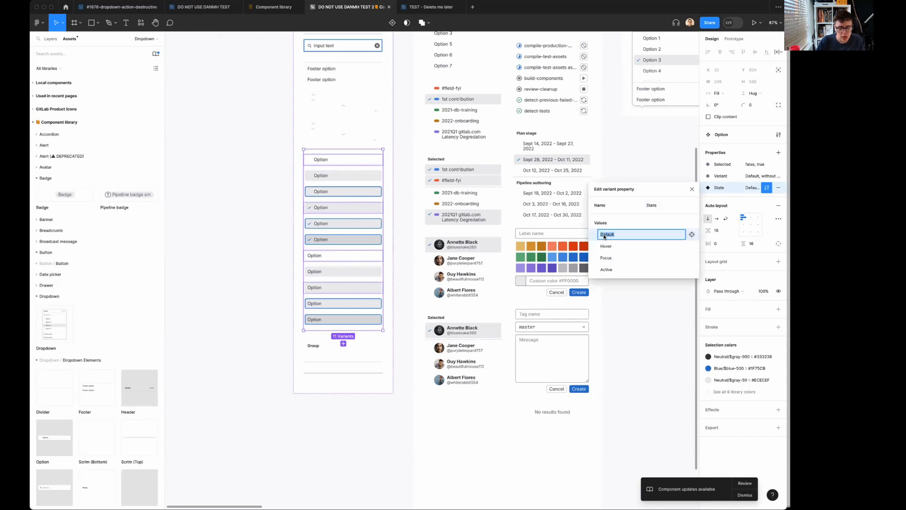
type("re")
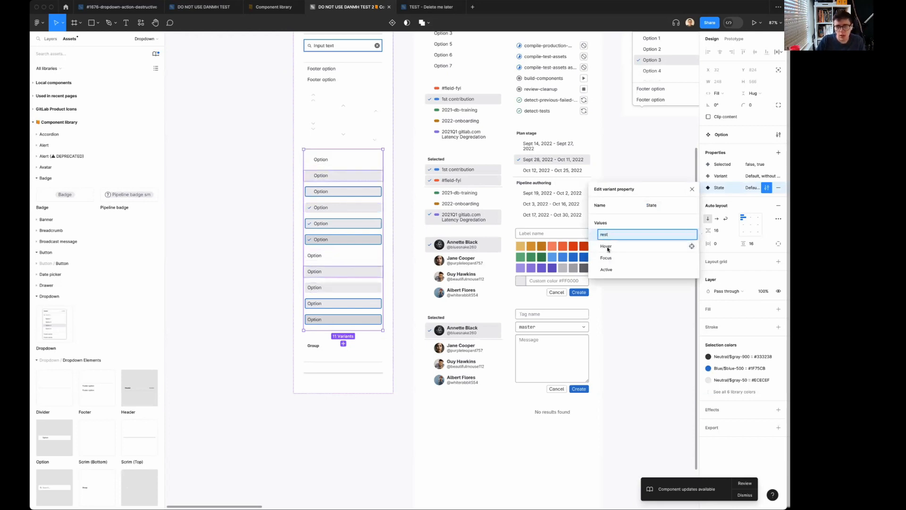
type("st")
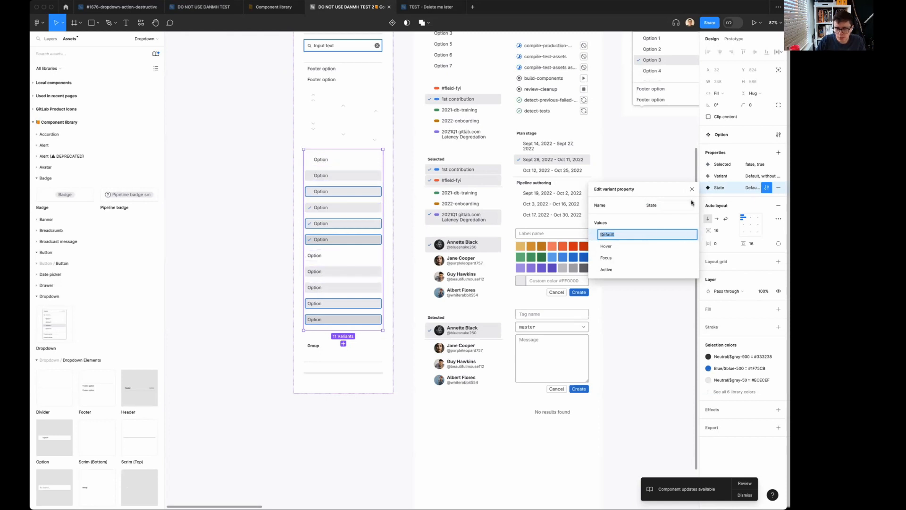
left_click(692, 189)
Move the Option component set's State property above Selected and Variant, and publish only the Option change to everyone in Manage.
left_click_drag(699, 188, 701, 161)
left_click(752, 150)
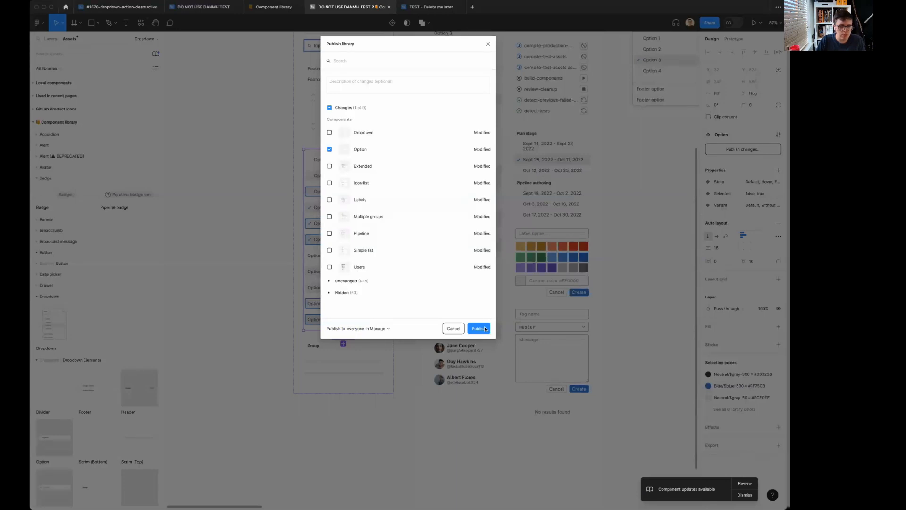
left_click(329, 107)
left_click(478, 326)
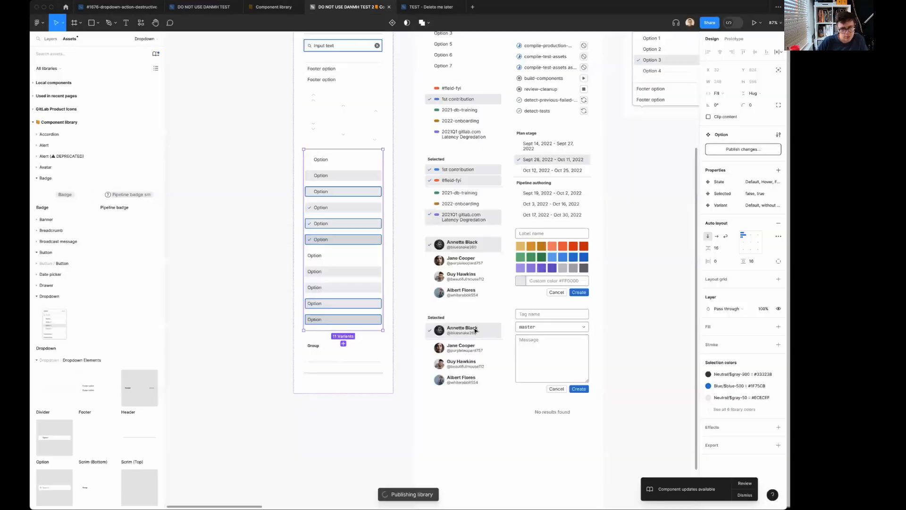
Switch to the TEST - Delete me later file, review the Option library update, and apply it to all Option instances.
mouse_move(438, 7)
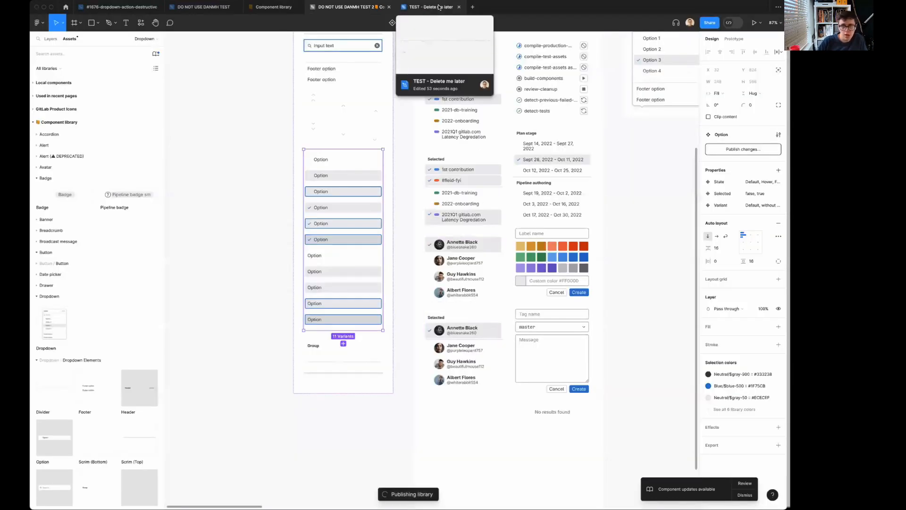
left_click(437, 7)
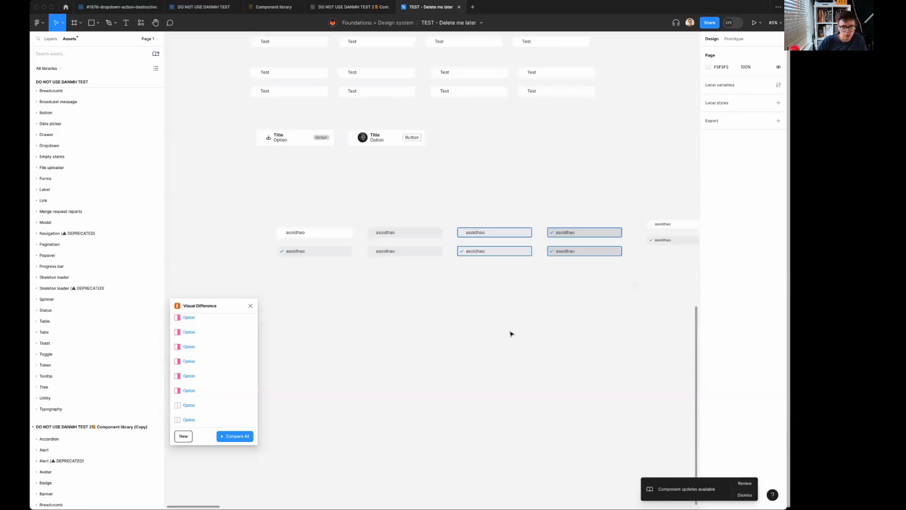
left_click(313, 234)
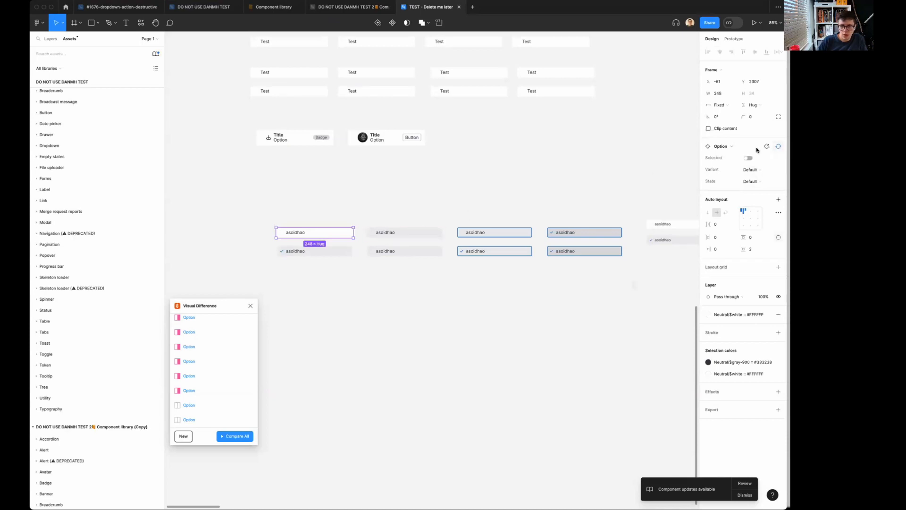
left_click(744, 483)
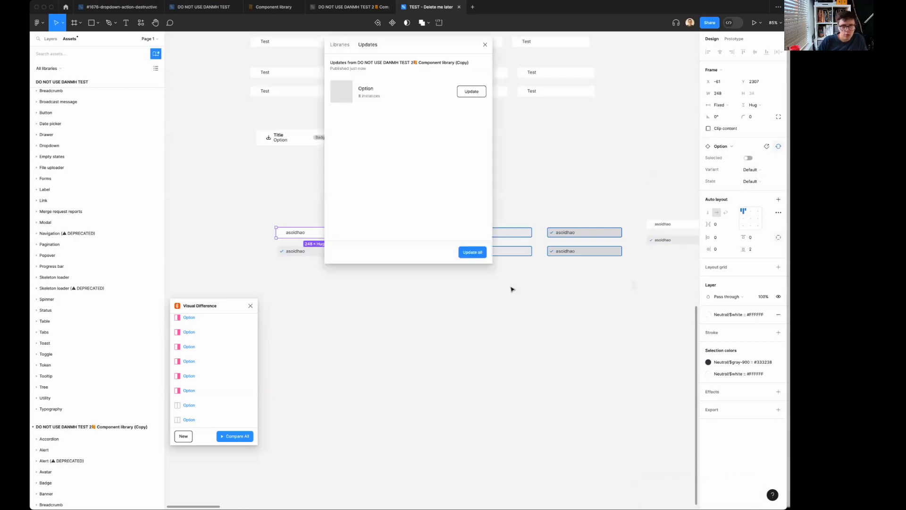
left_click(431, 95)
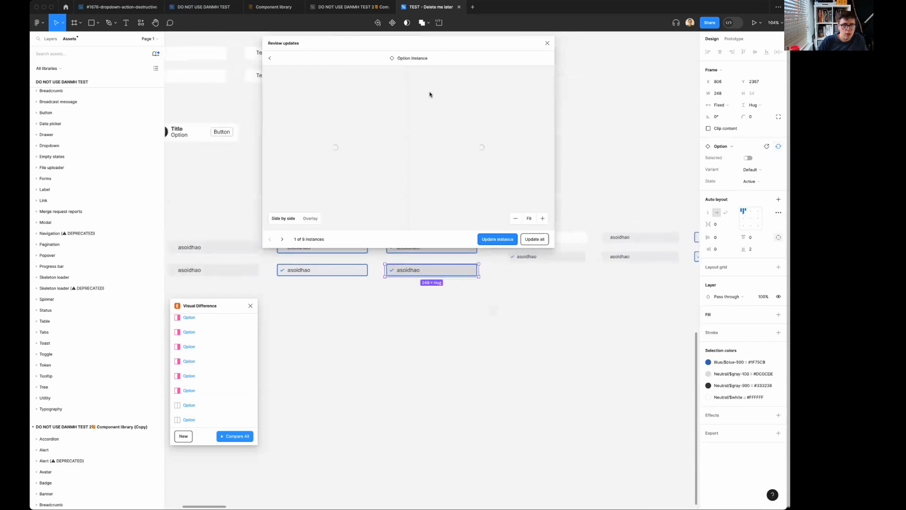
left_click(534, 238)
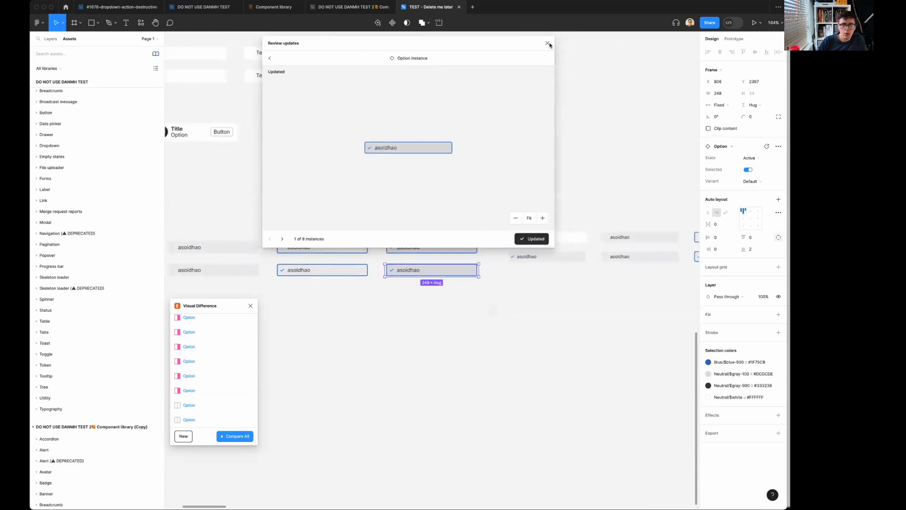
left_click(547, 43)
scroll(532, 137, "down", 3)
left_click(532, 136)
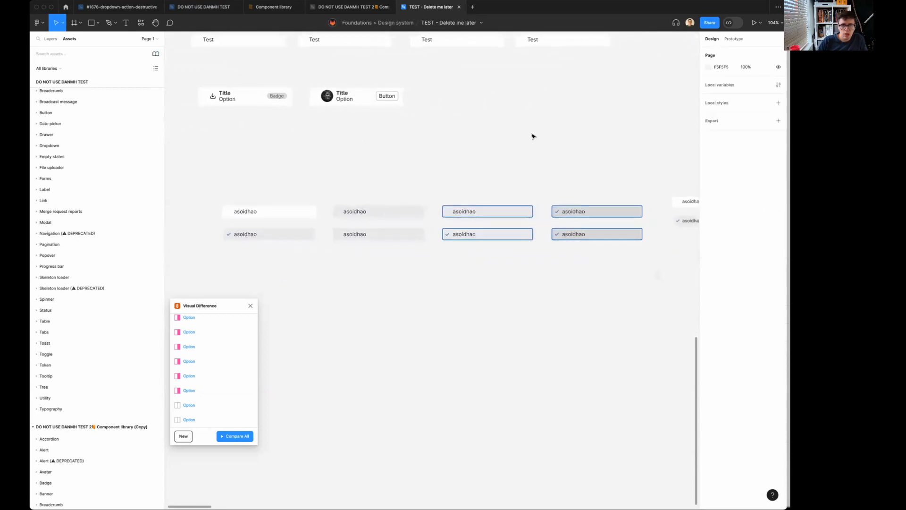
scroll(532, 136, "left", 10)
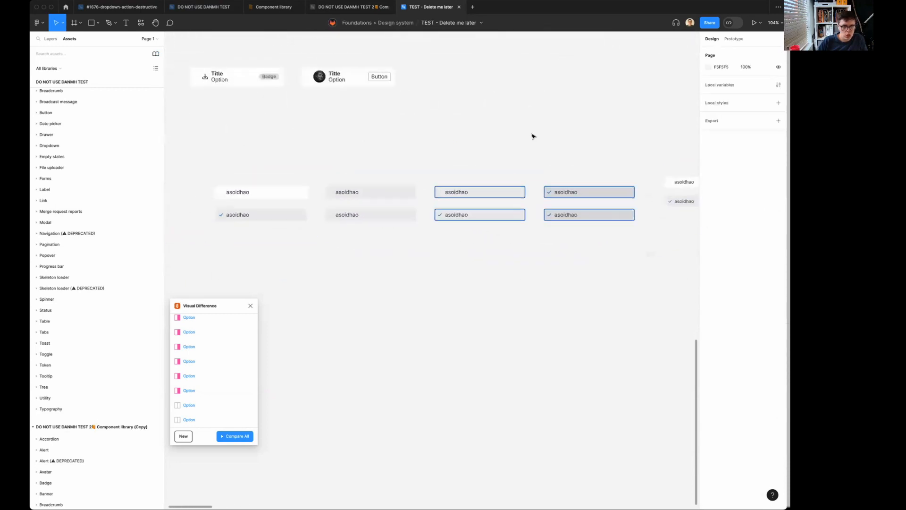
In the DO NOT USE DANMH TEST 2 file, rename the Option component set's State values to rest, hover, focus and active.
left_click(353, 8)
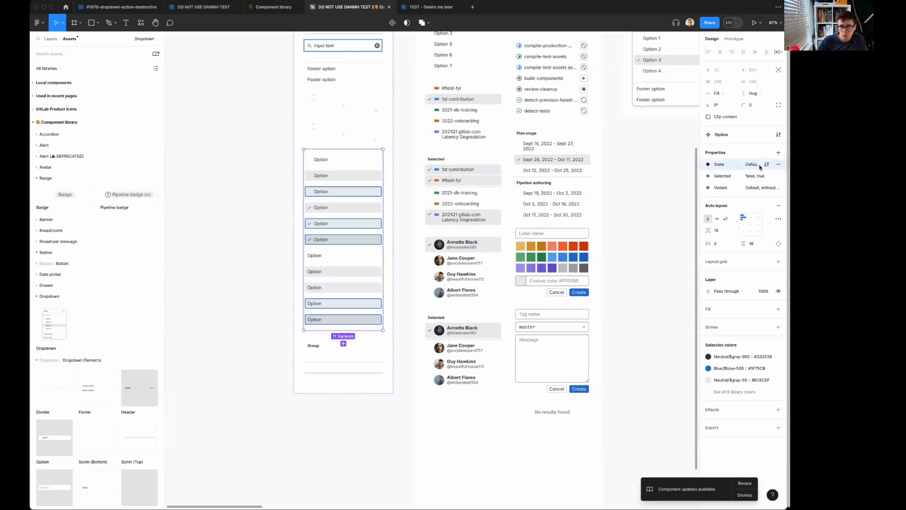
left_click(766, 164)
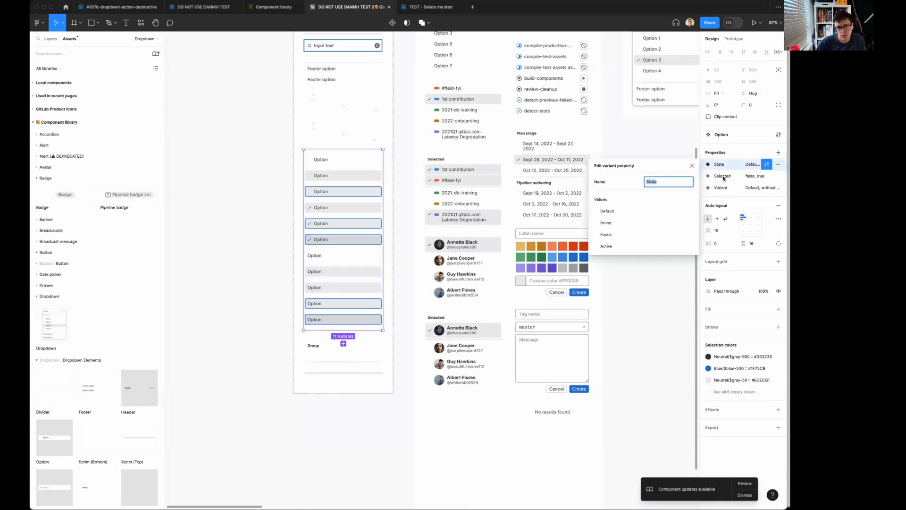
double_click(607, 211)
type("res")
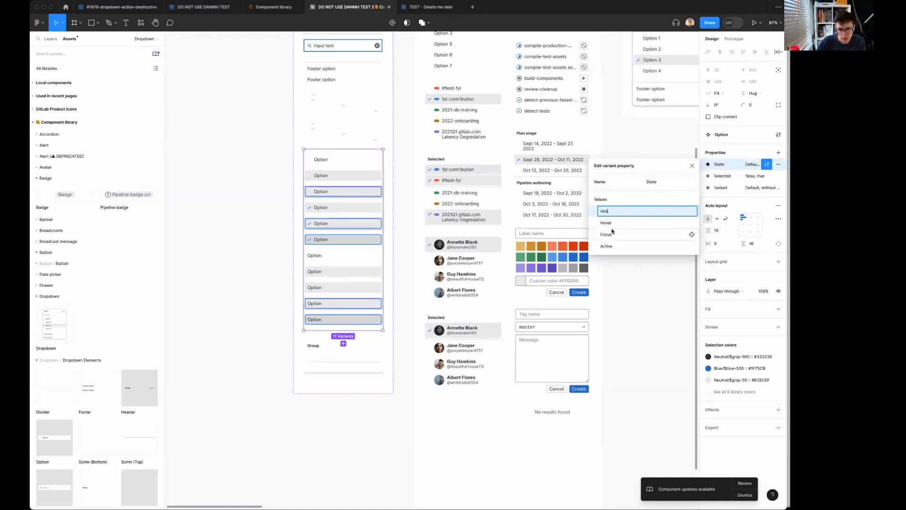
type("t")
double_click(609, 223)
type("hover")
double_click(604, 235)
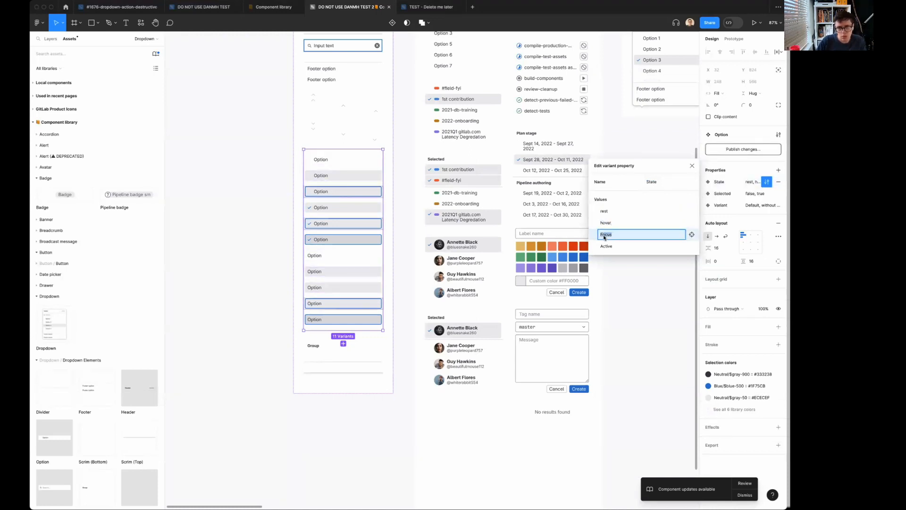
type("focus")
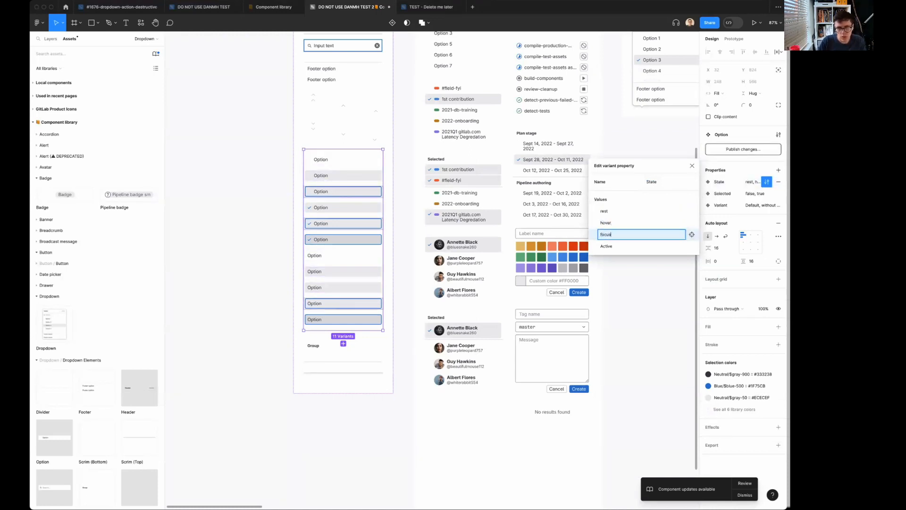
double_click(606, 246)
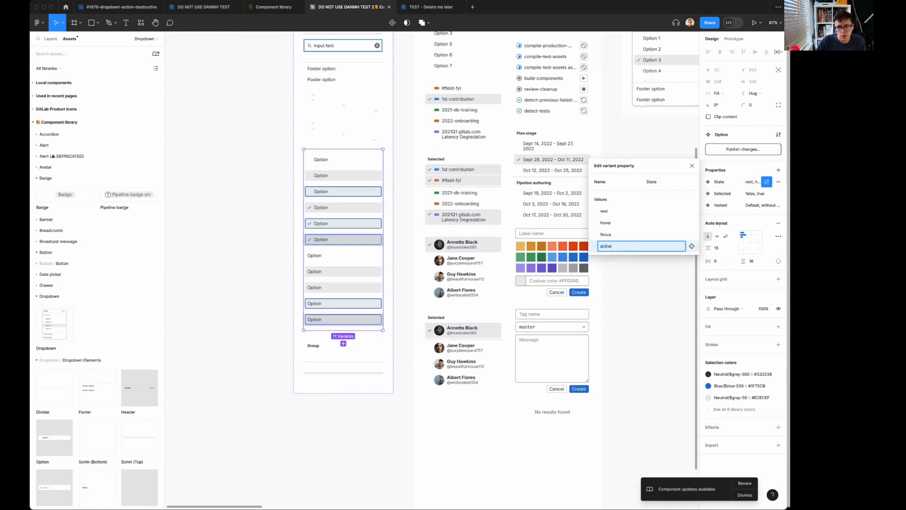
left_click(638, 300)
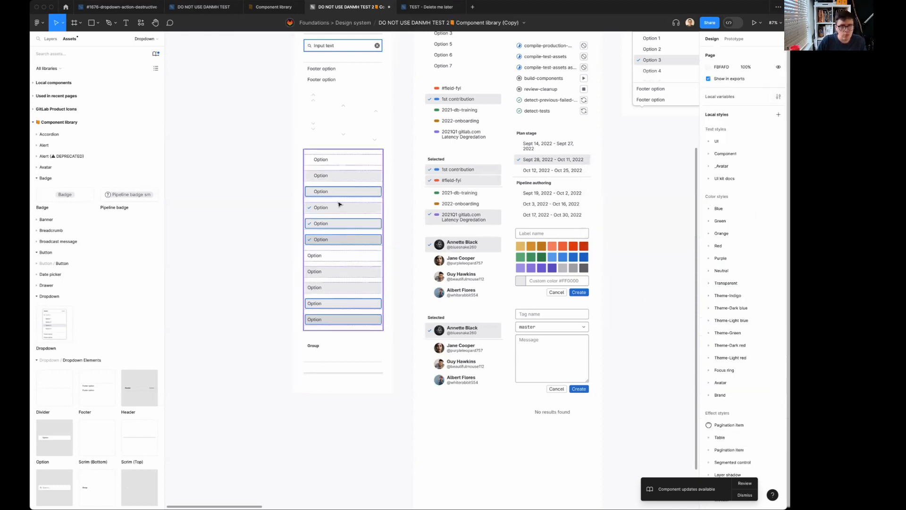
Publish the Option component set's renamed State values to the library.
left_click(339, 204)
left_click(743, 149)
left_click(483, 328)
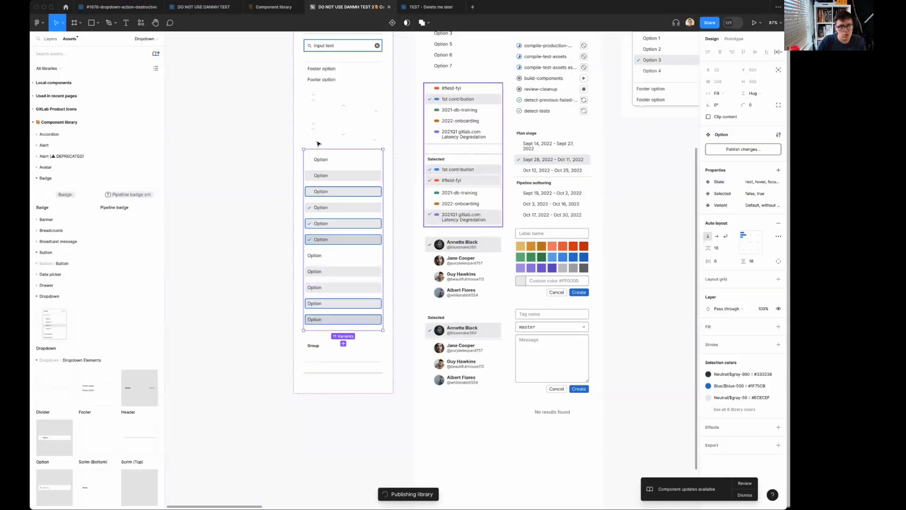
left_click(665, 177)
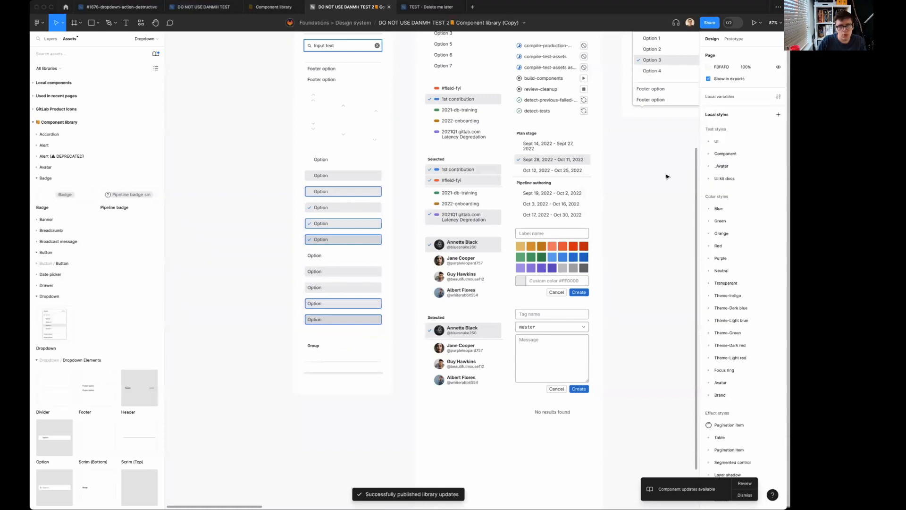
Publish the remaining modified components, from Dropdown to Users, to everyone in Manage.
left_click(155, 53)
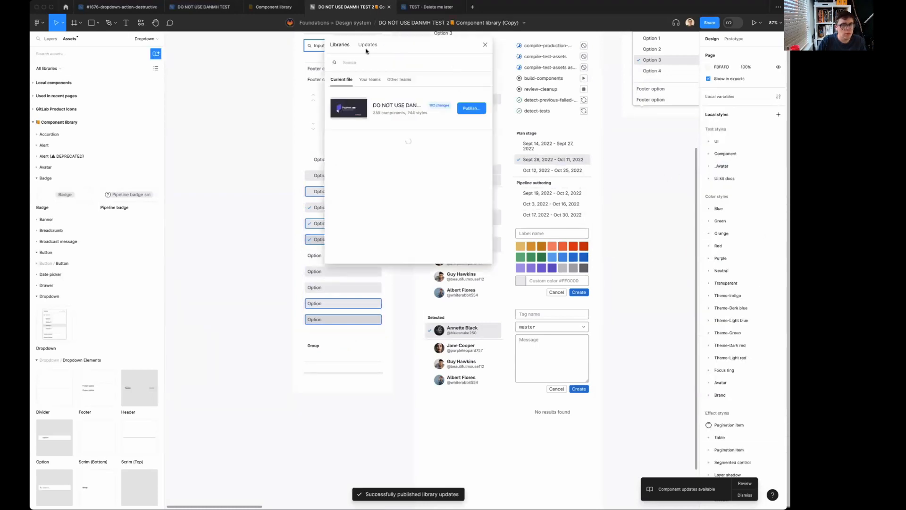
left_click(469, 110)
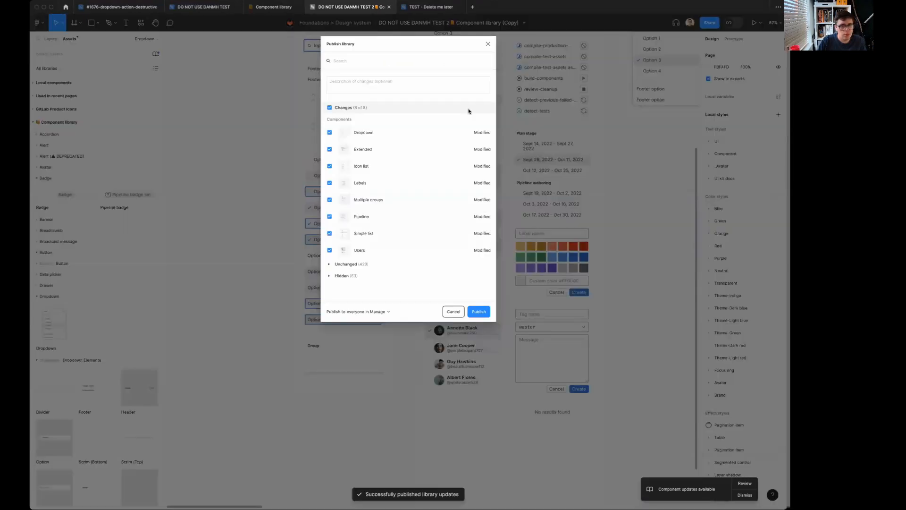
left_click(479, 311)
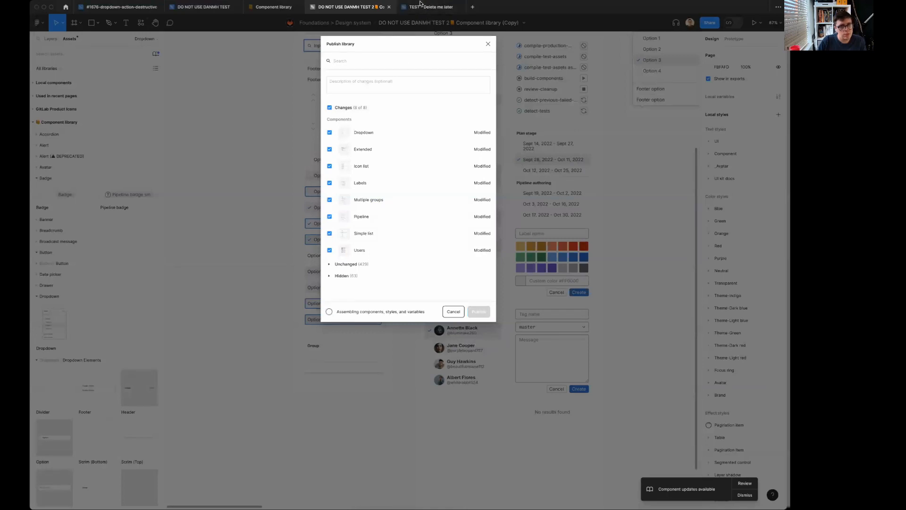
Return to the TEST - Delete me later file and update the Option component from the DO NOT USE DANMH TEST 2 library.
mouse_move(419, 10)
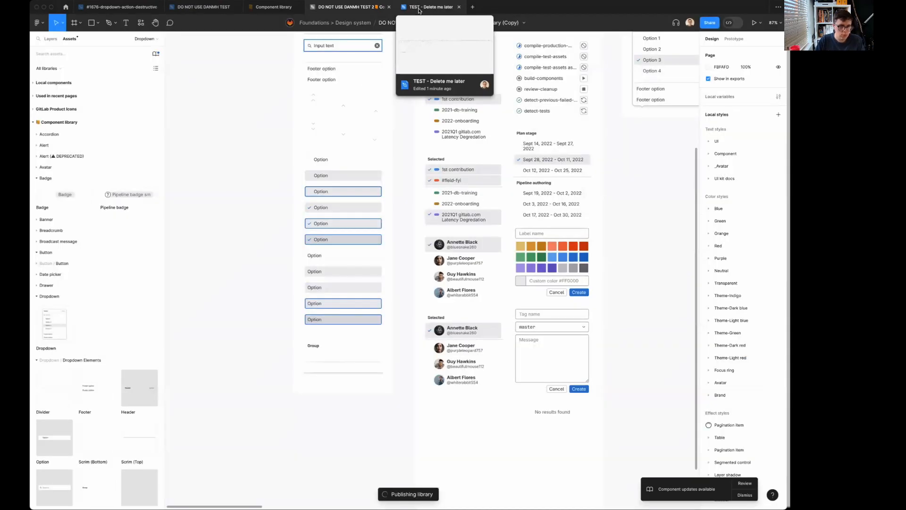
left_click(419, 10)
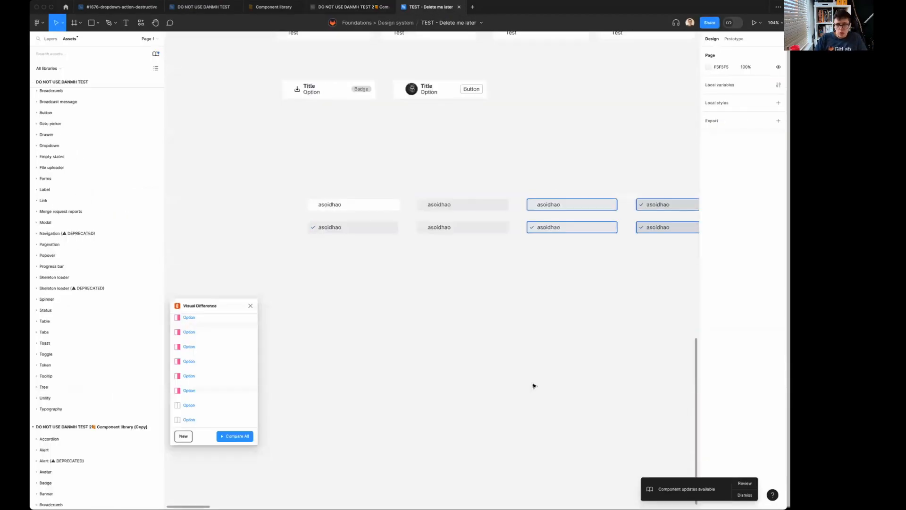
left_click(744, 482)
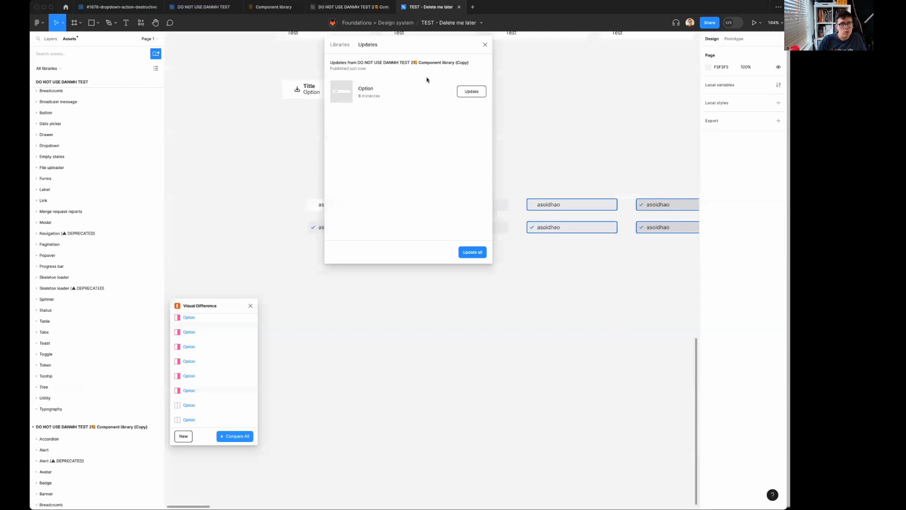
left_click(470, 92)
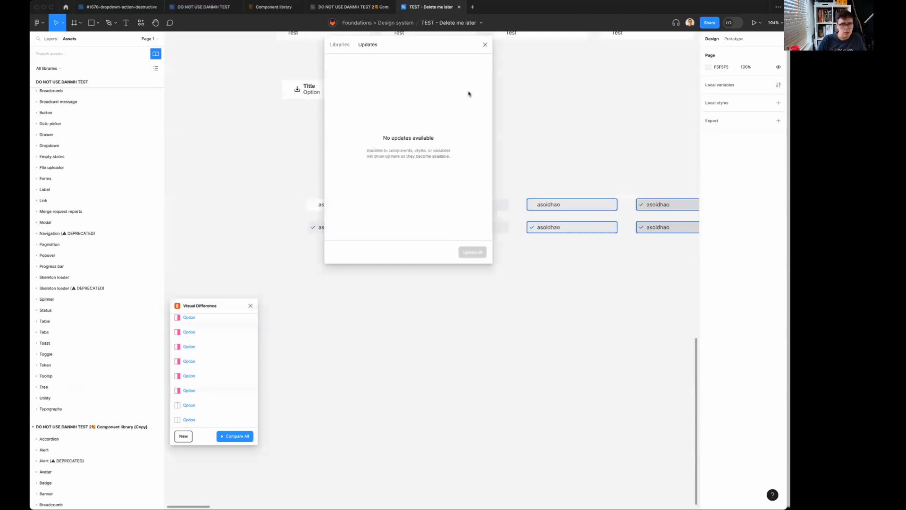
left_click(484, 46)
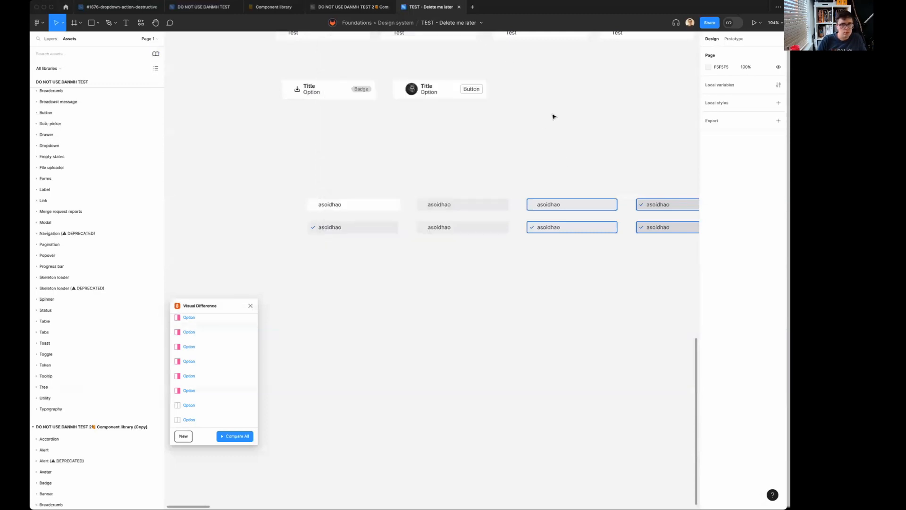
Check the State values offered for the first unselected Option instance in the asoidhao group.
left_click(362, 204)
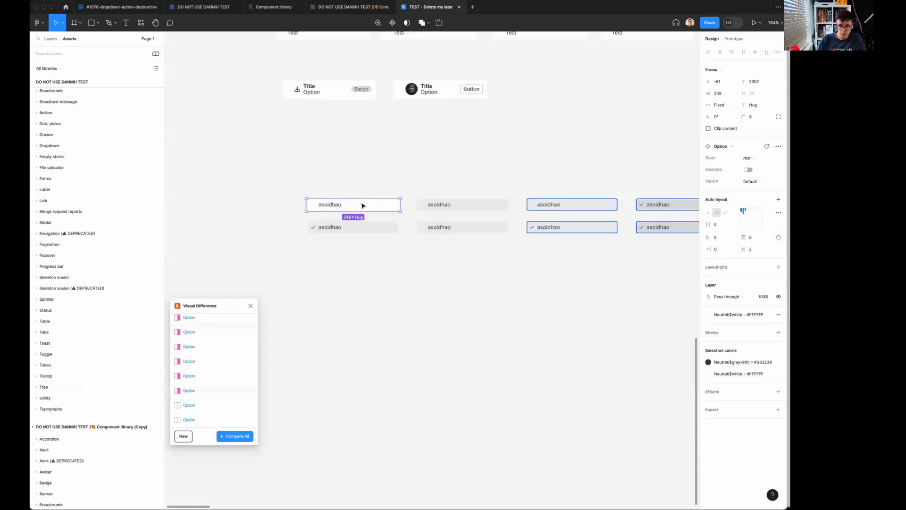
left_click(755, 158)
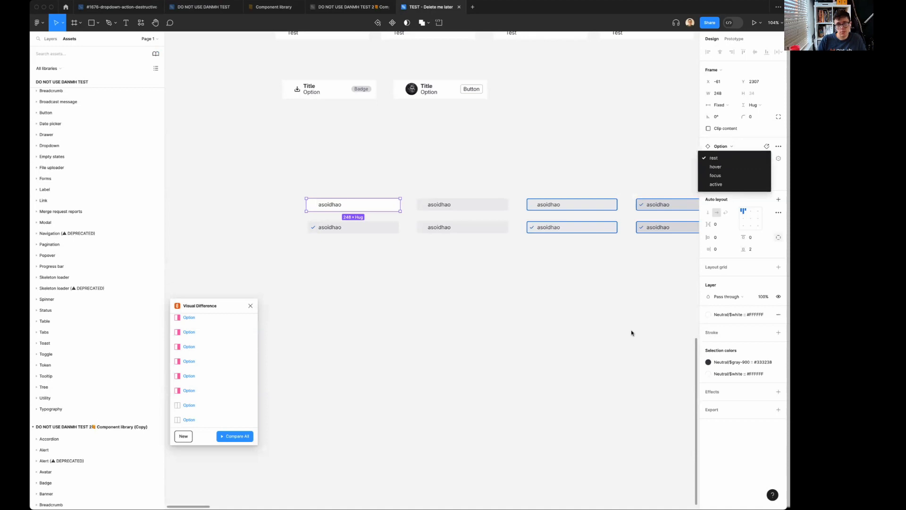
left_click(541, 360)
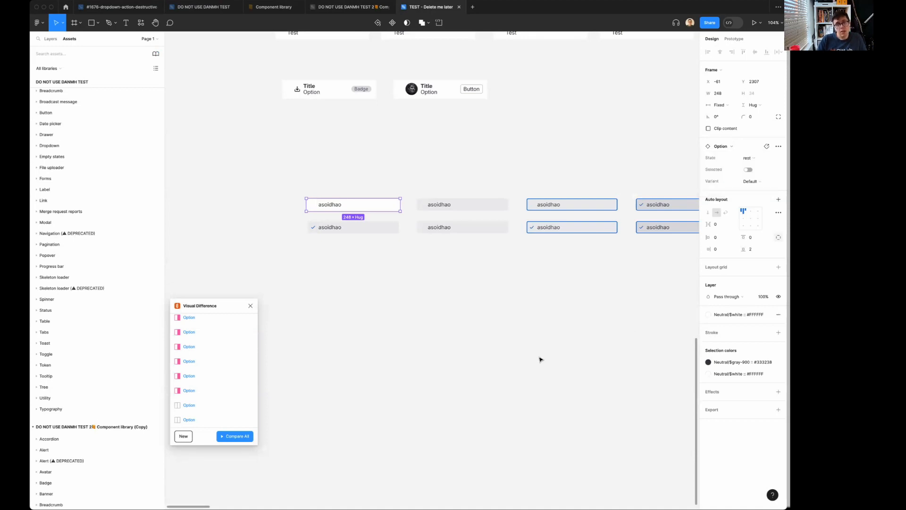
In the DO NOT USE DANMH TEST 2 file, rename the Option component set's Variant property to Is action.
left_click(362, 8)
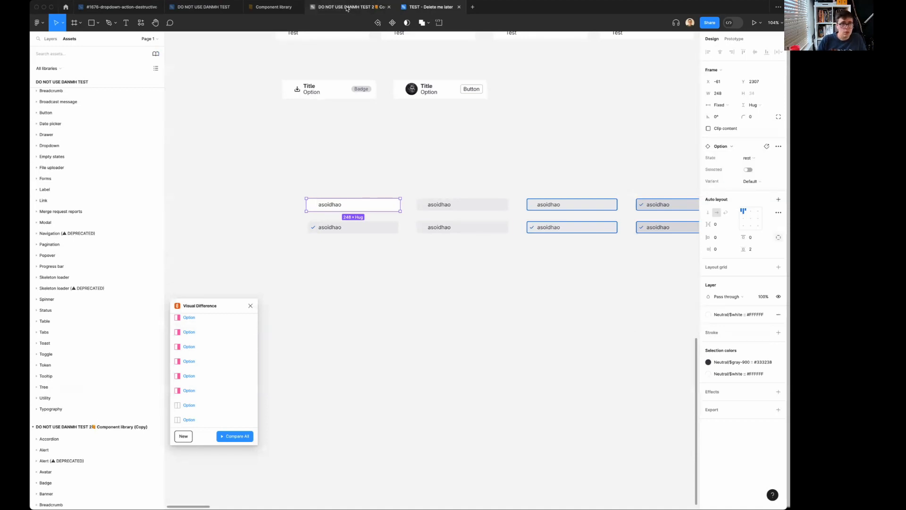
left_click(369, 174)
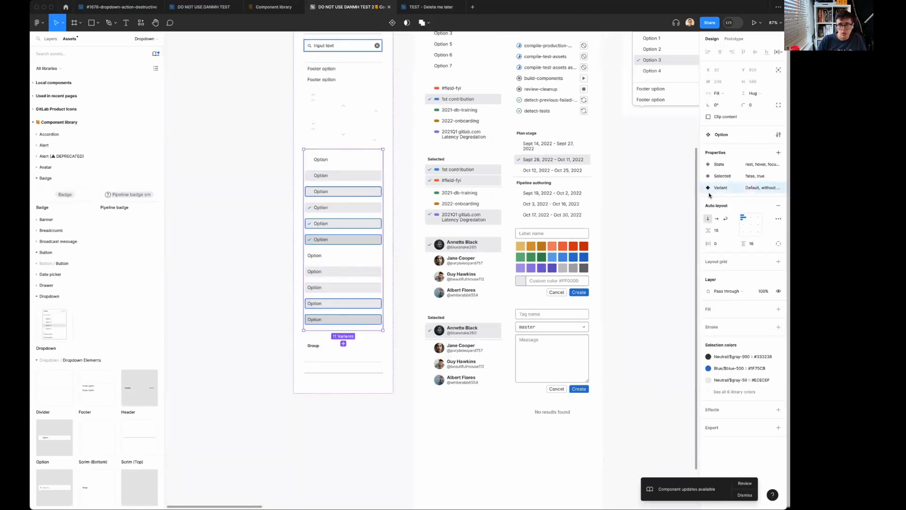
left_click(767, 188)
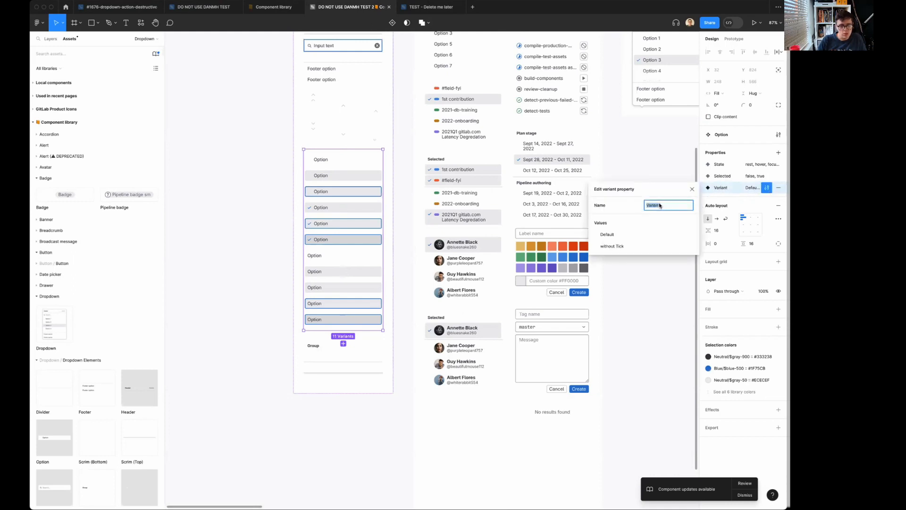
type("Is action")
key("Return")
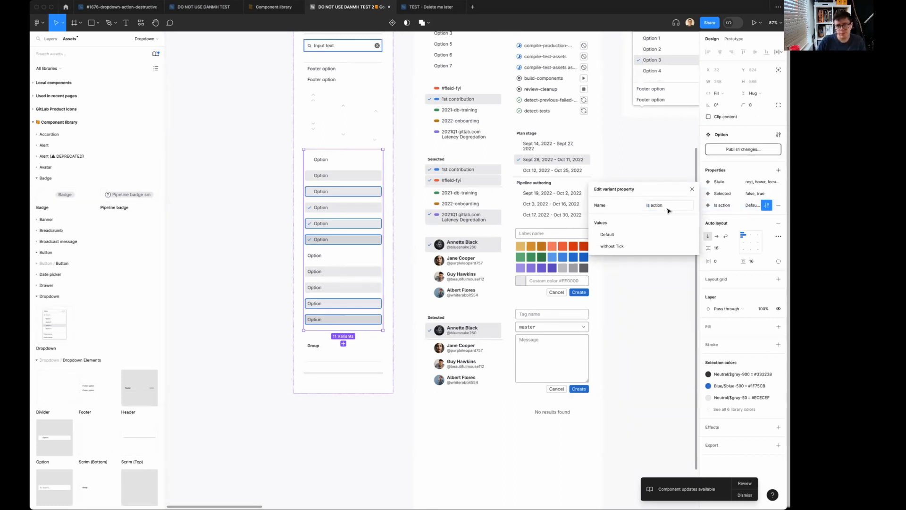
Publish all modified components, including Option, to everyone in Manage.
left_click(748, 147)
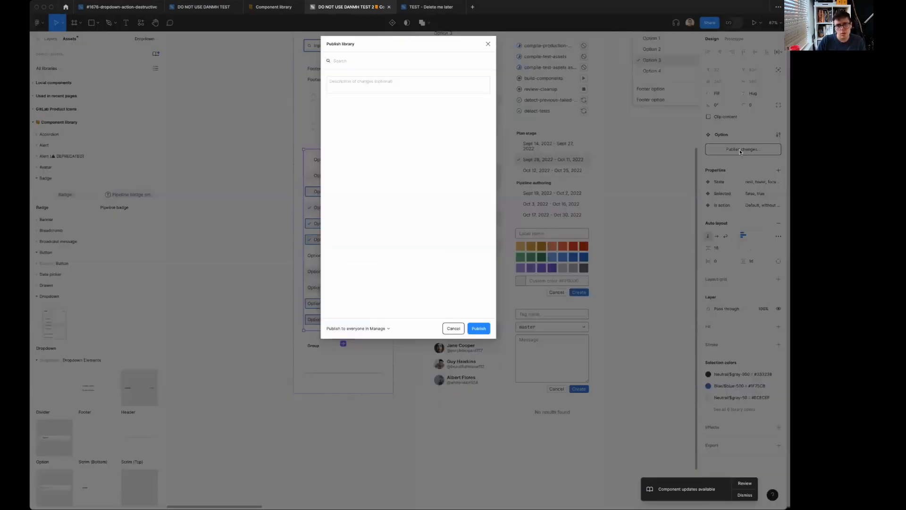
left_click(478, 329)
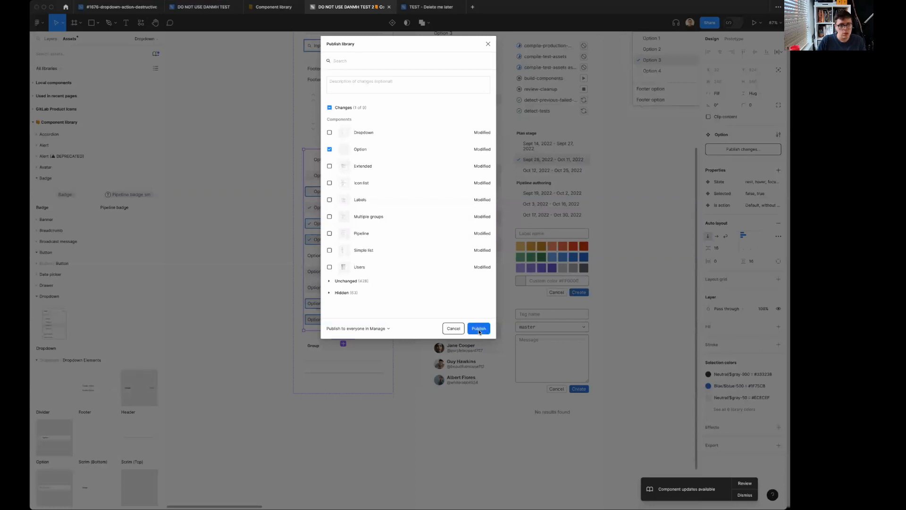
left_click(330, 108)
left_click(330, 107)
left_click(478, 328)
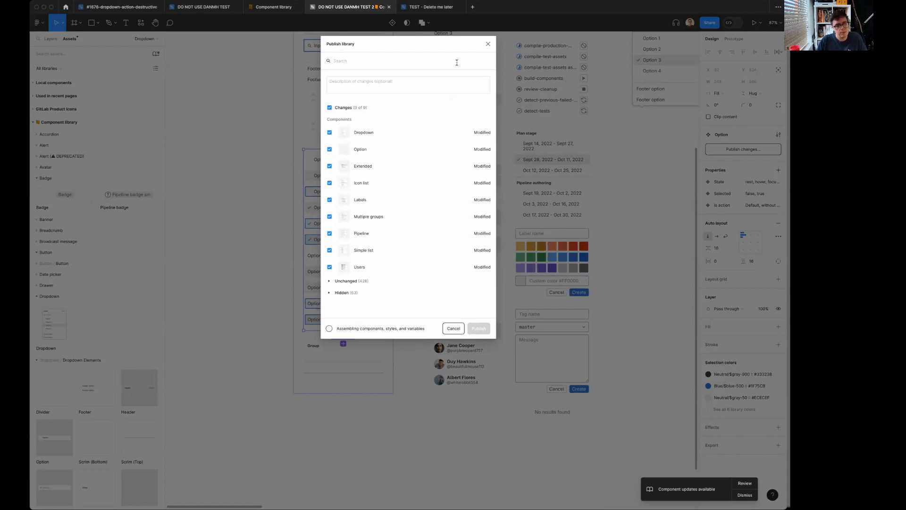
Switch to the TEST - Delete me later file, select the first asoidhao Option instance, and apply the Option update from DO NOT USE DANMH TEST 2.
mouse_move(427, 7)
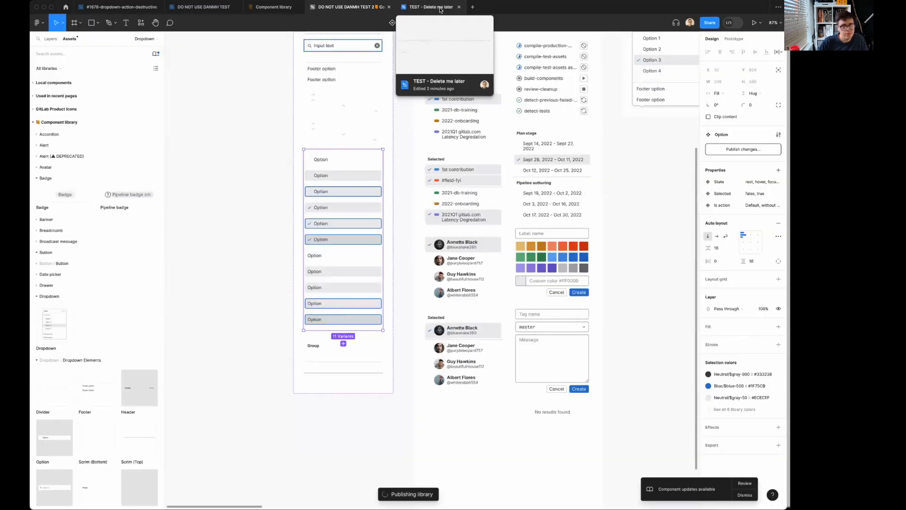
left_click(440, 7)
left_click(486, 339)
left_click(364, 206)
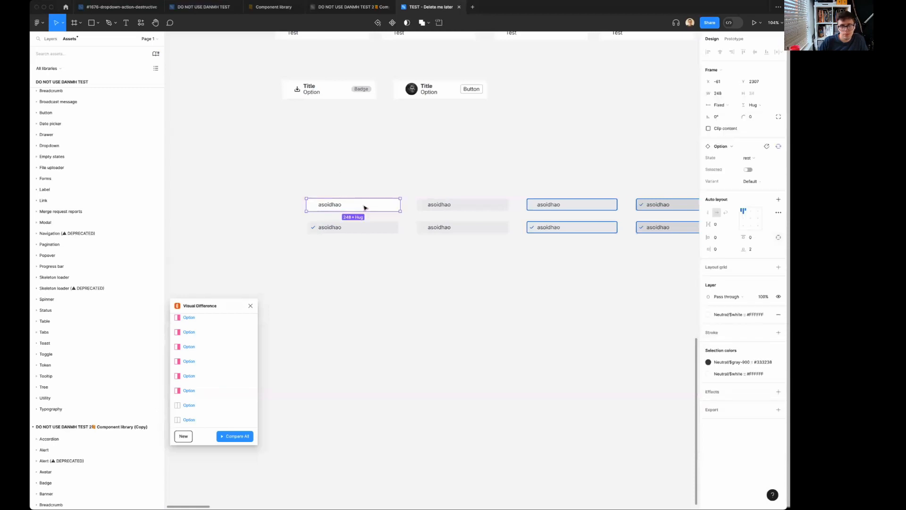
left_click(747, 498)
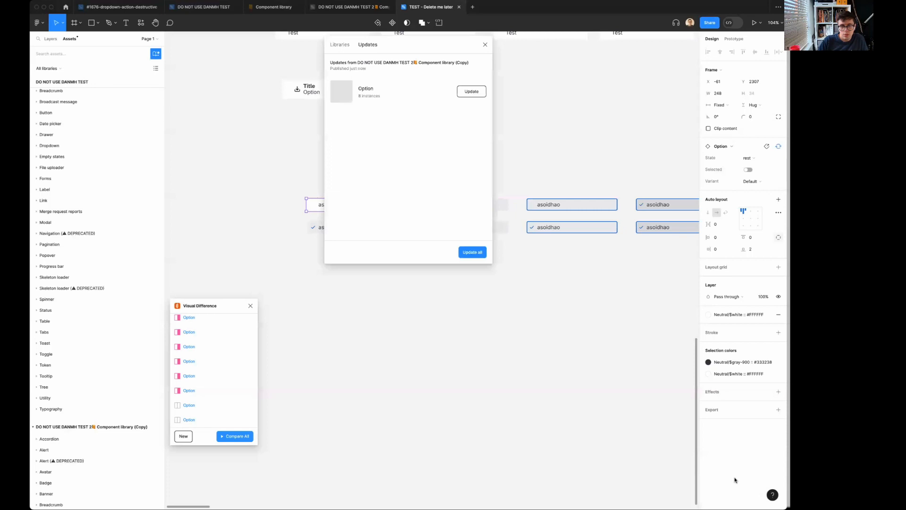
left_click(469, 92)
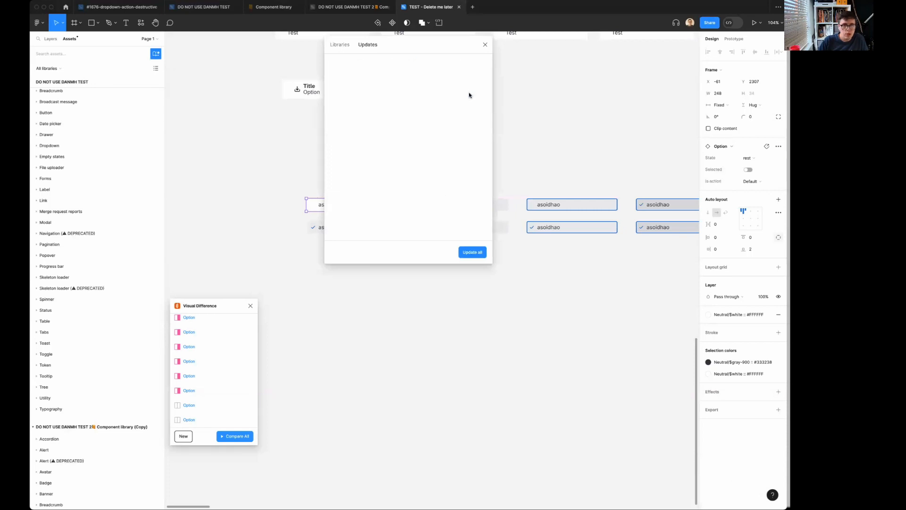
left_click(484, 46)
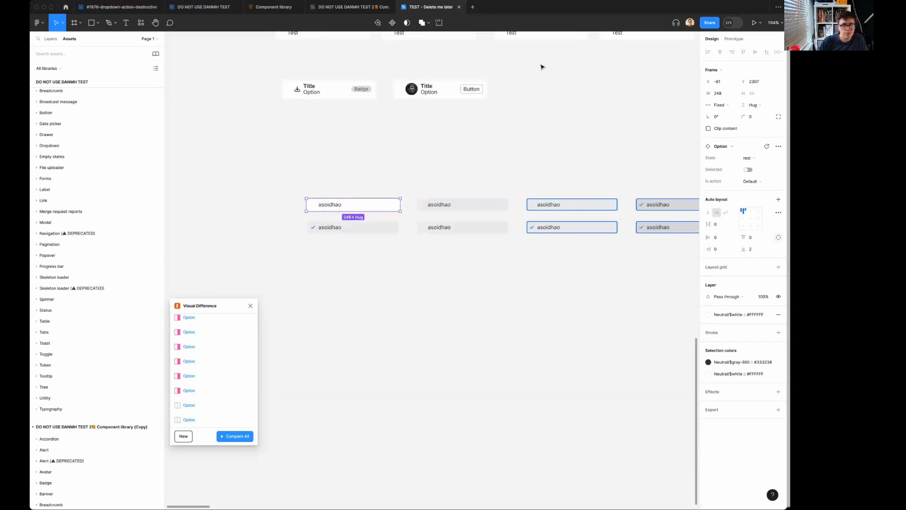
left_click(608, 140)
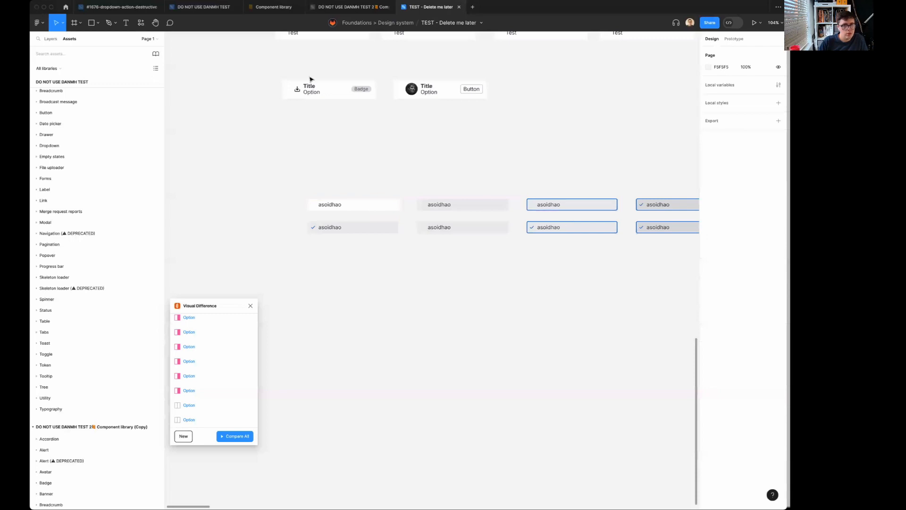
In the DO NOT USE DANMH TEST 2 file, rename the Is action values Default to false and without Tick to true.
left_click(343, 7)
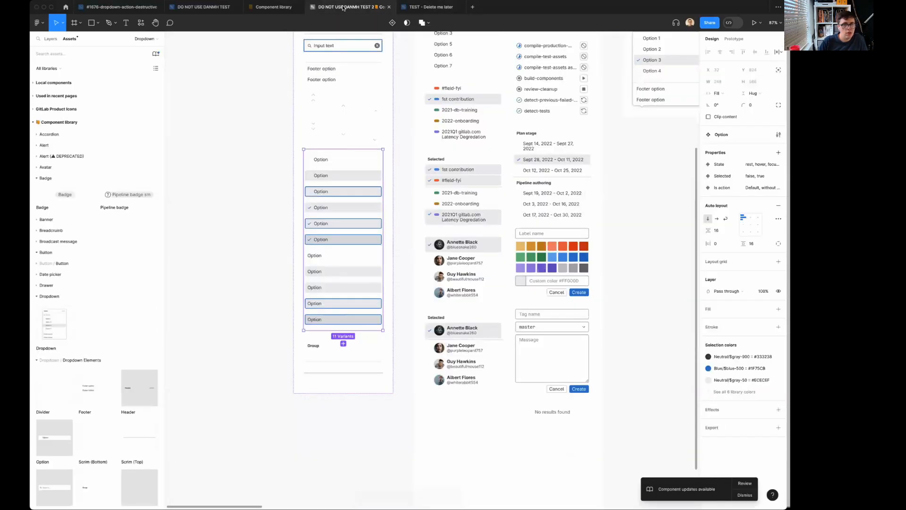
left_click(766, 188)
double_click(625, 233)
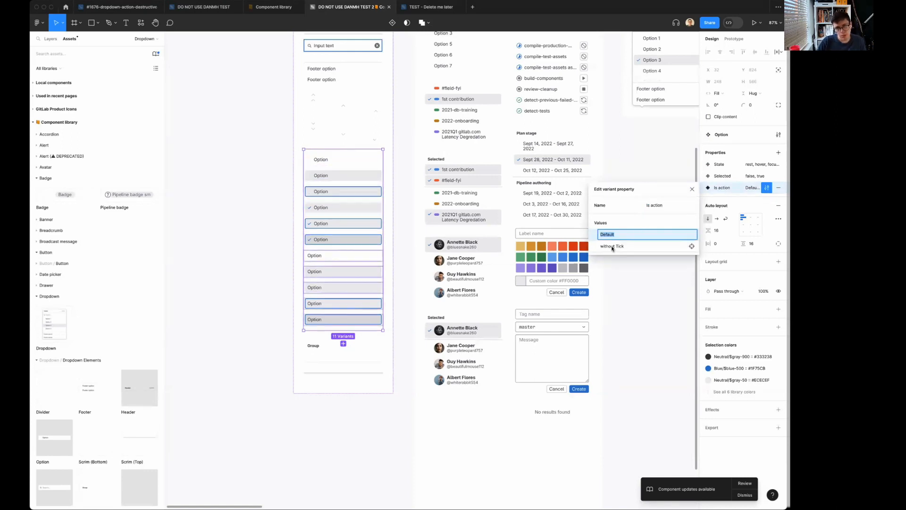
type("false")
double_click(618, 246)
type("true")
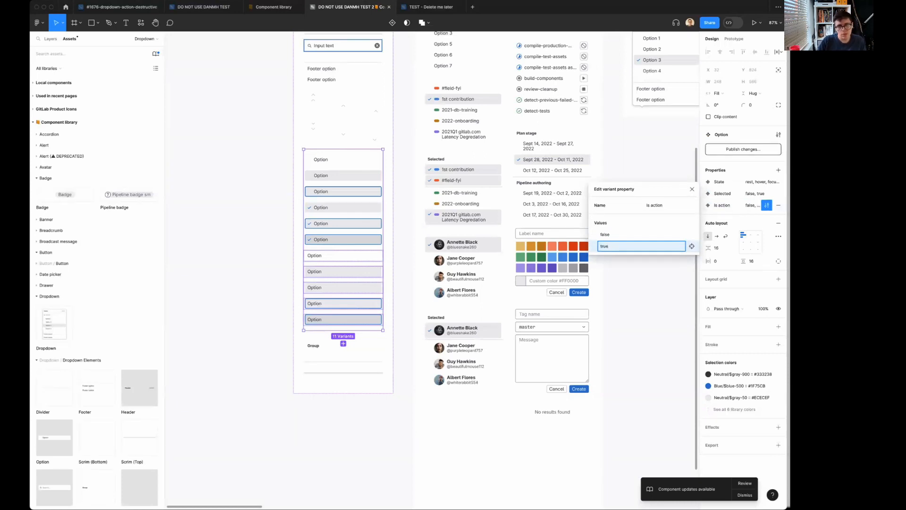
Publish all modified components of the library, including Option with its renamed Is action values.
left_click(756, 148)
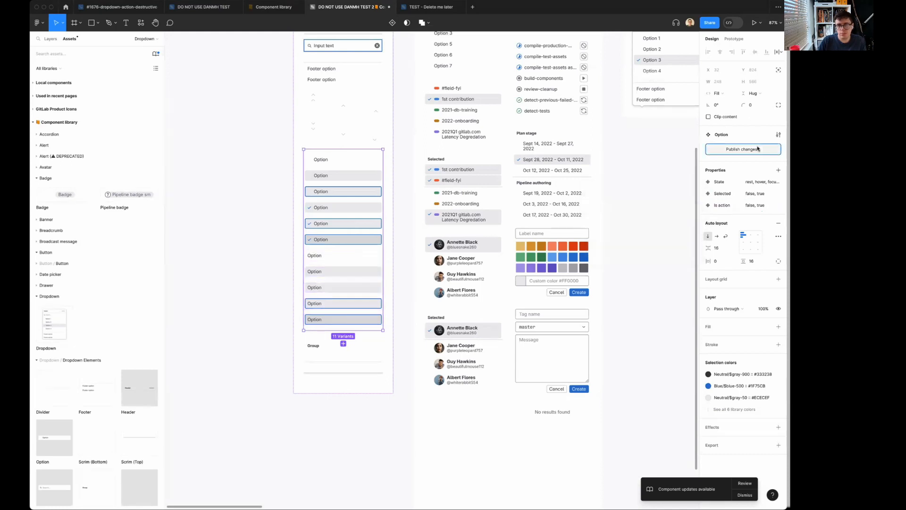
left_click(329, 107)
left_click(479, 328)
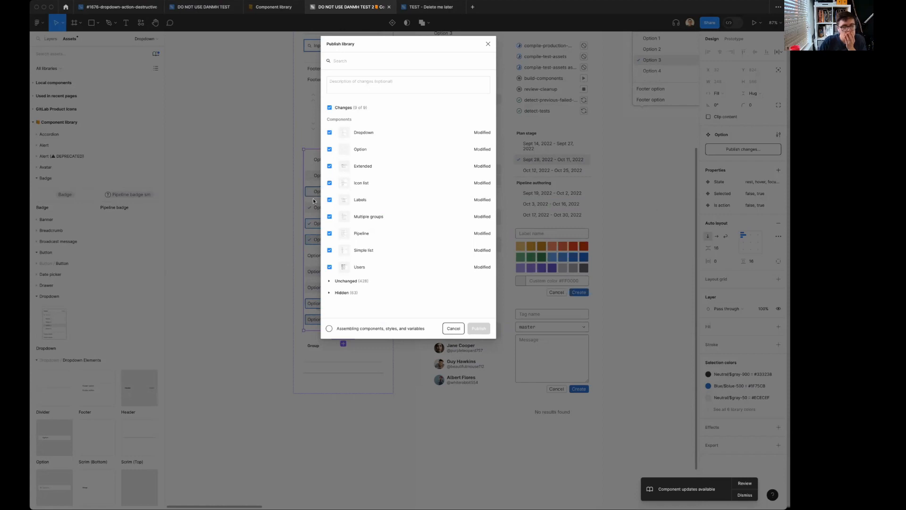
scroll(439, 173, "right", 10)
scroll(439, 172, "up", 3)
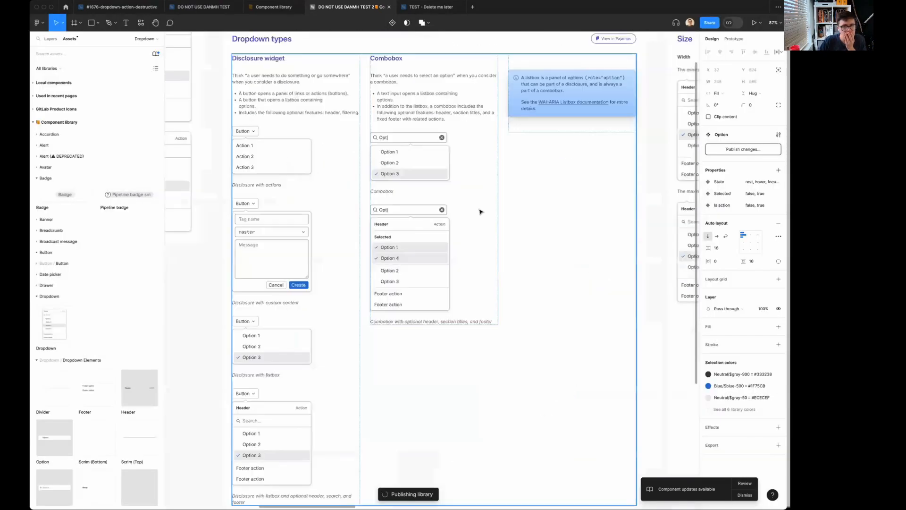
scroll(479, 211, "down", 5)
scroll(465, 216, "right", 5)
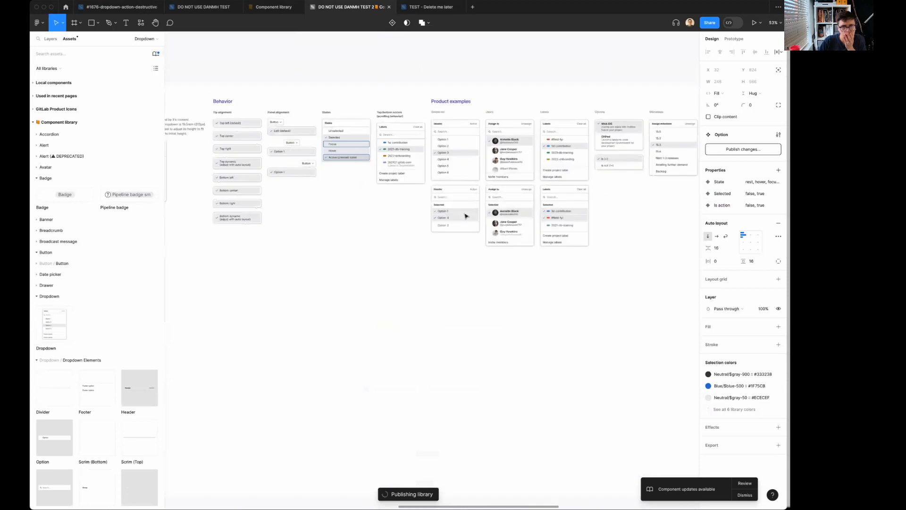
scroll(465, 215, "left", 5)
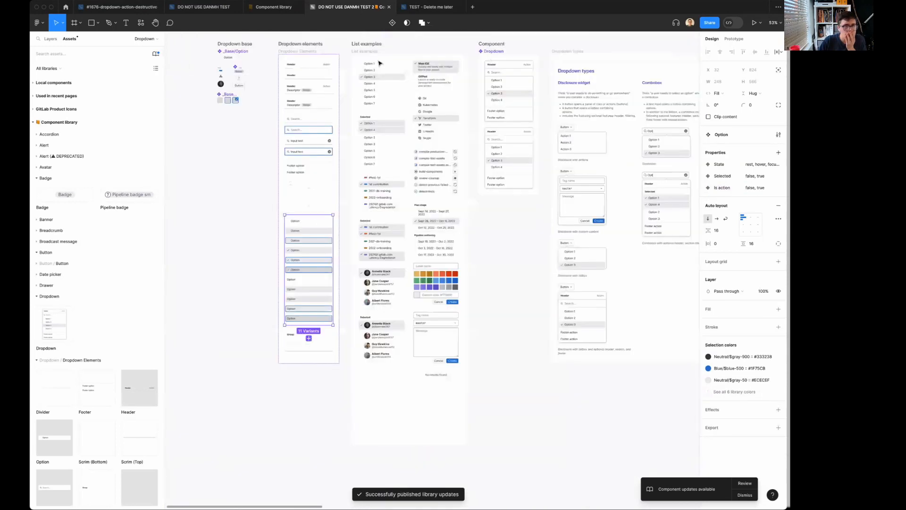
In the TEST - Delete me later file, review the pending Option update and apply it to all instances.
left_click(439, 8)
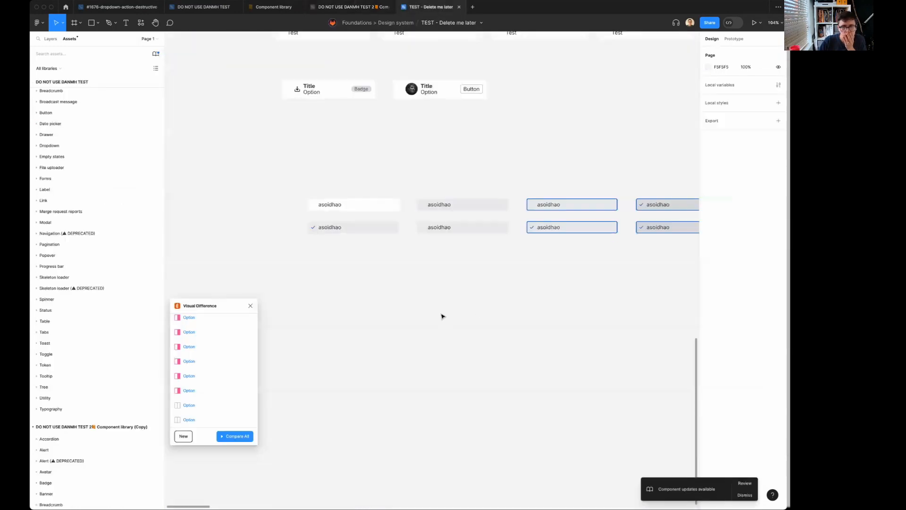
left_click(744, 484)
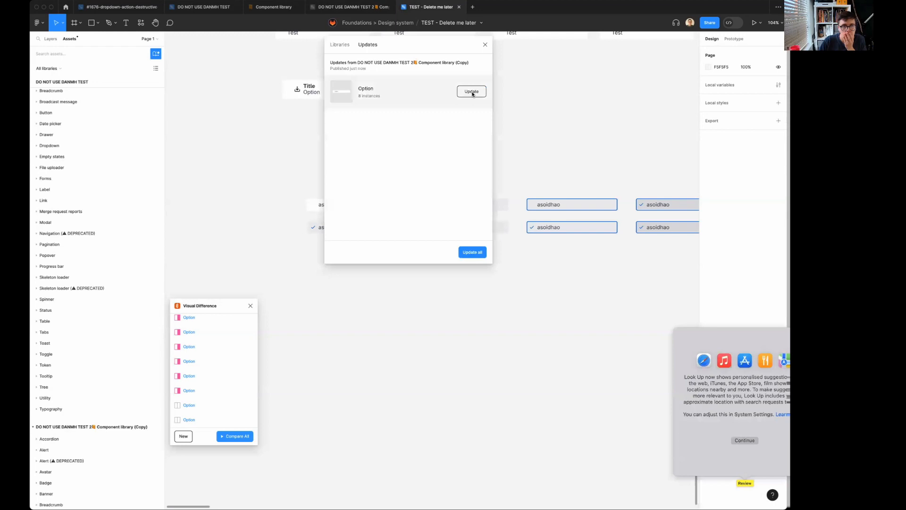
left_click(421, 93)
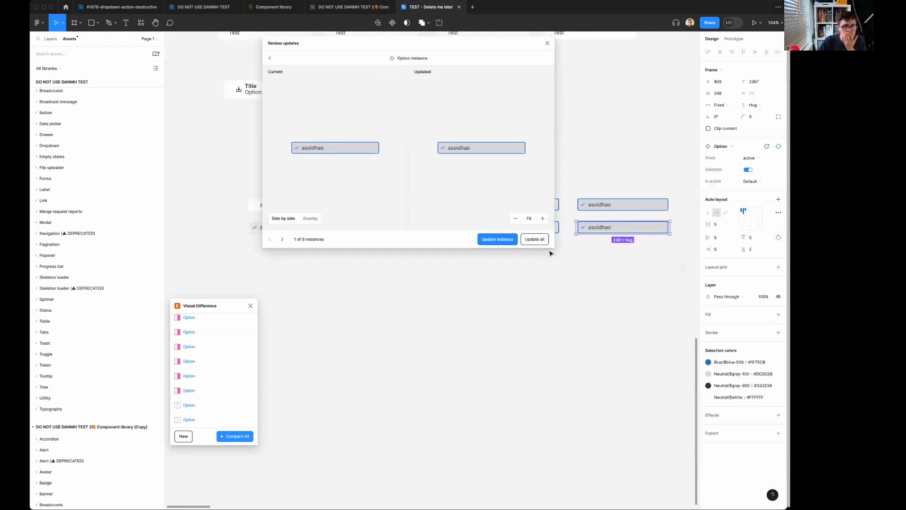
left_click(540, 238)
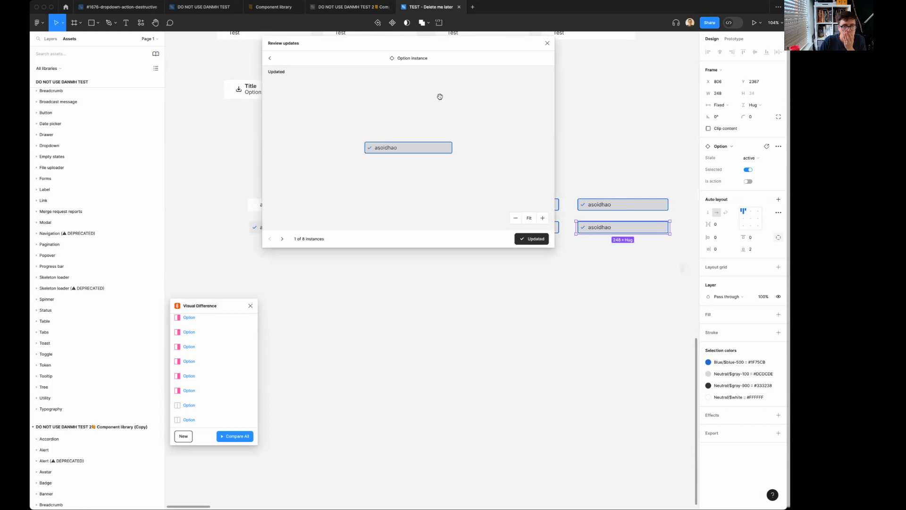
left_click(282, 238)
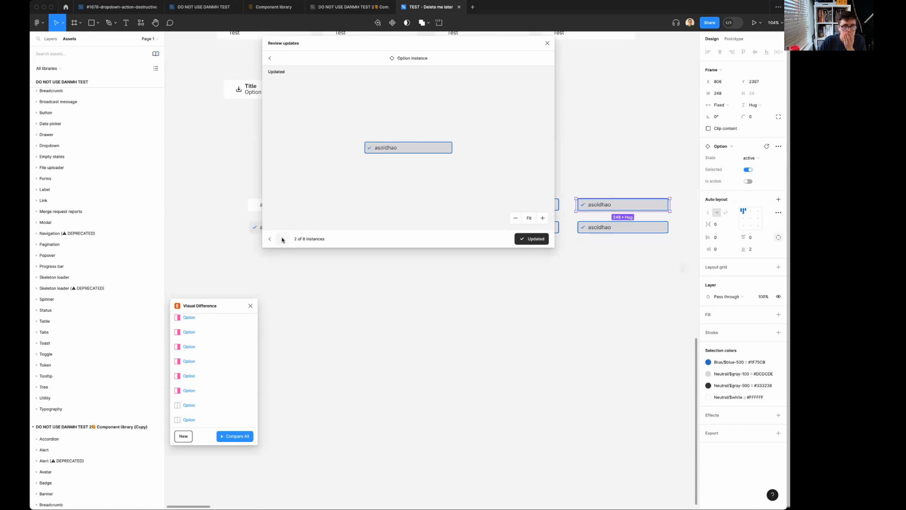
left_click(270, 58)
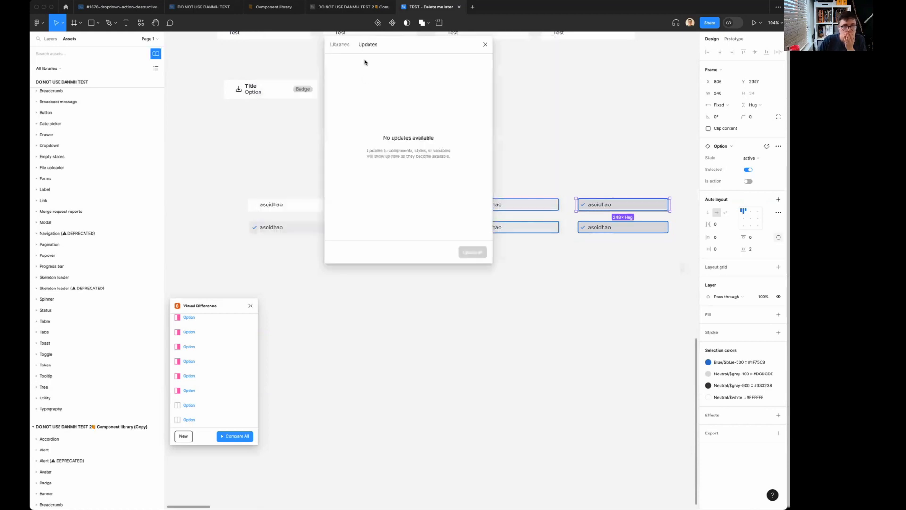
left_click(340, 45)
left_click(551, 114)
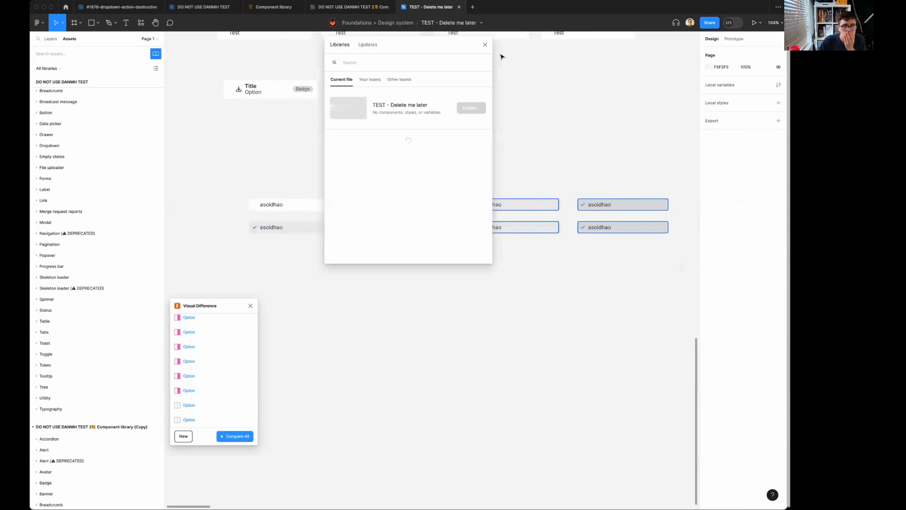
left_click(486, 45)
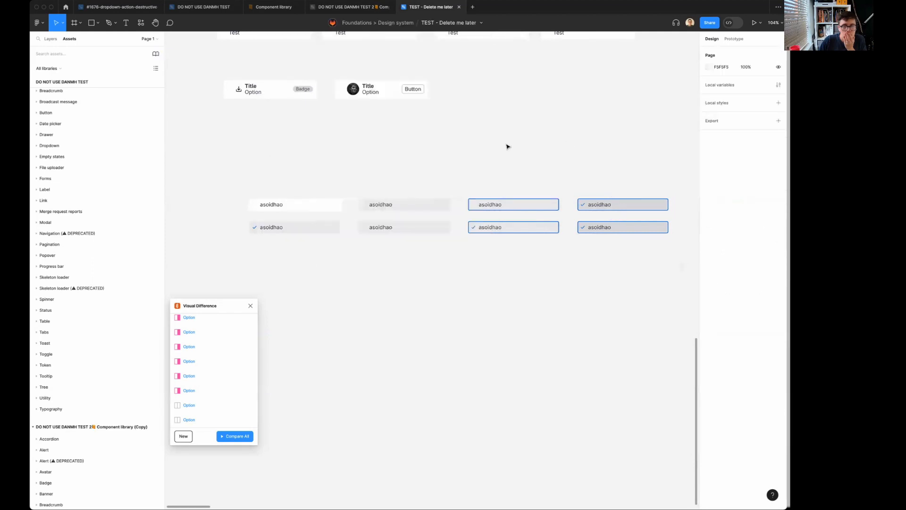
Examine the State, Selected and Is action properties of each asoidhao Option instance in both rows.
left_click(278, 209)
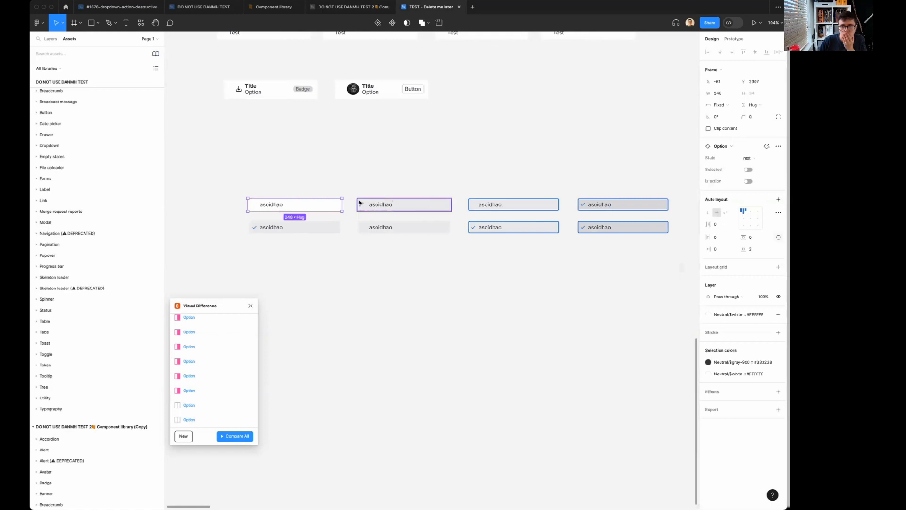
left_click(393, 205)
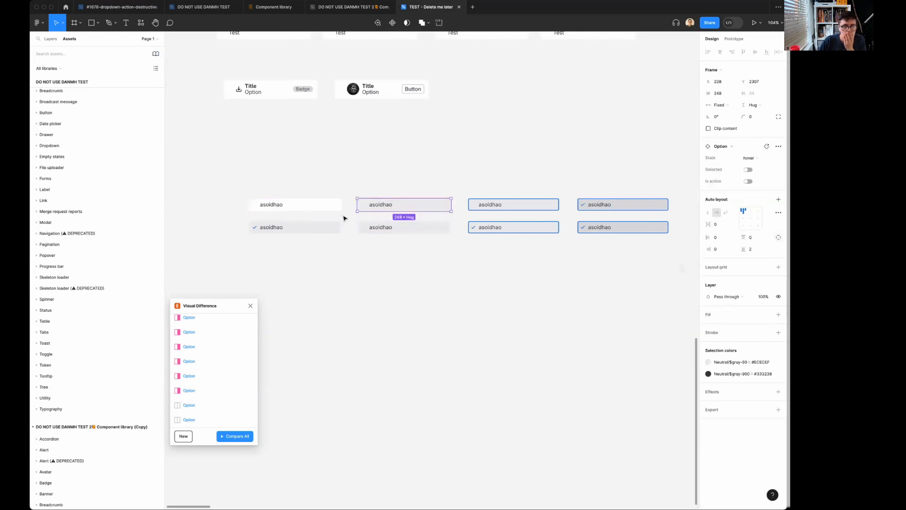
left_click(354, 289)
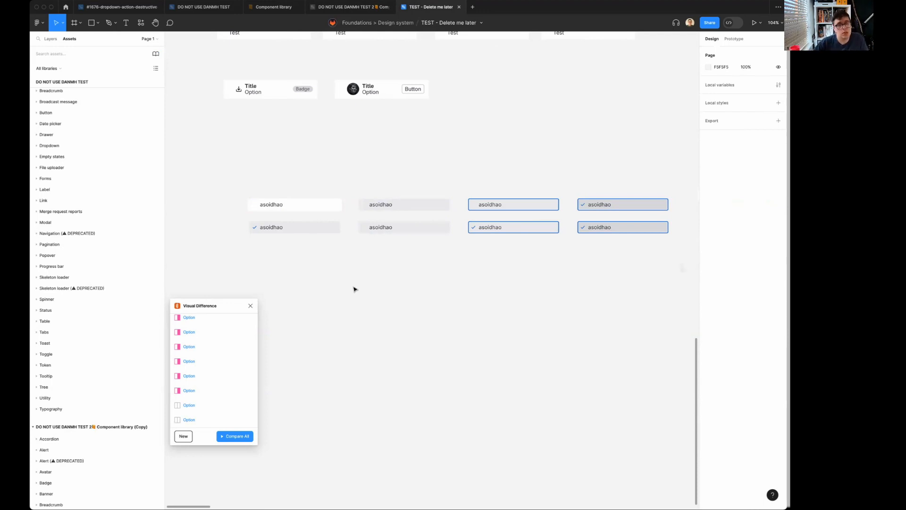
left_click(326, 206)
left_click(409, 208)
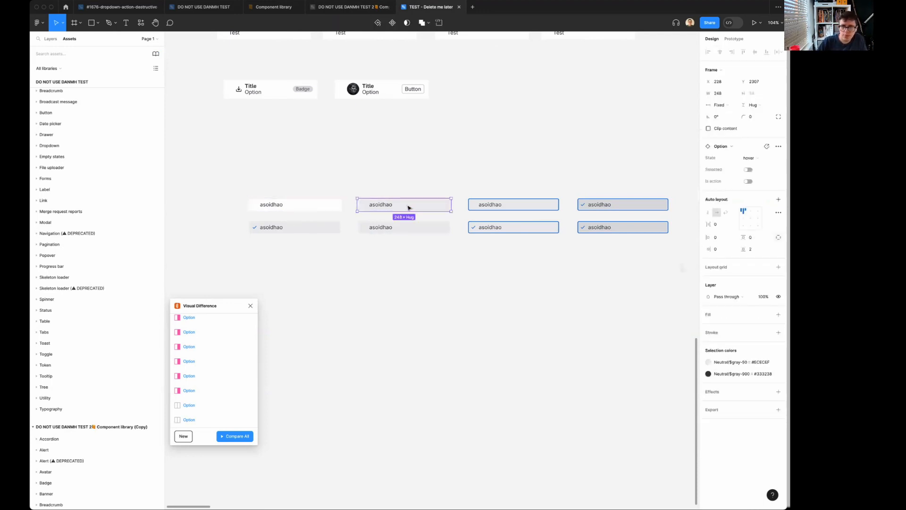
left_click(507, 205)
left_click(613, 205)
left_click(613, 229)
left_click(515, 230)
left_click(408, 236)
left_click(401, 228)
left_click(306, 231)
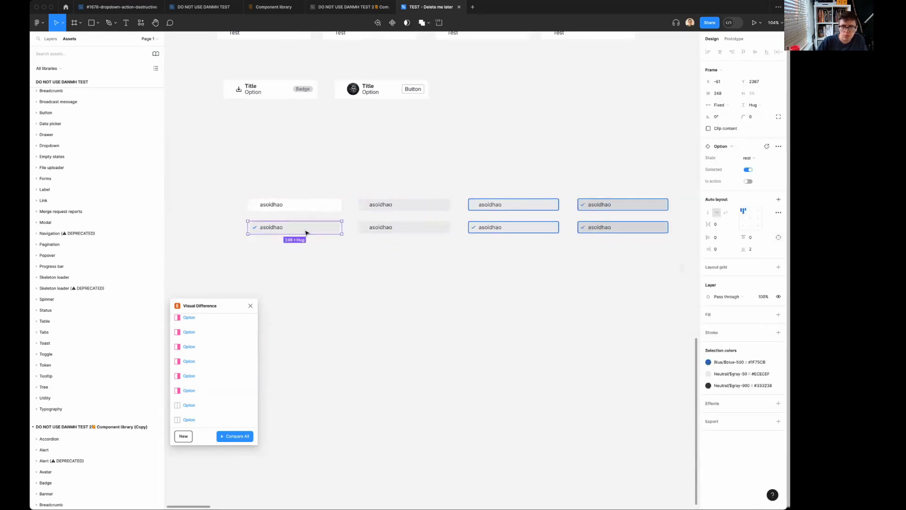
left_click(337, 207)
left_click(391, 206)
left_click(404, 217)
left_click(436, 227)
left_click(498, 206)
left_click(534, 222)
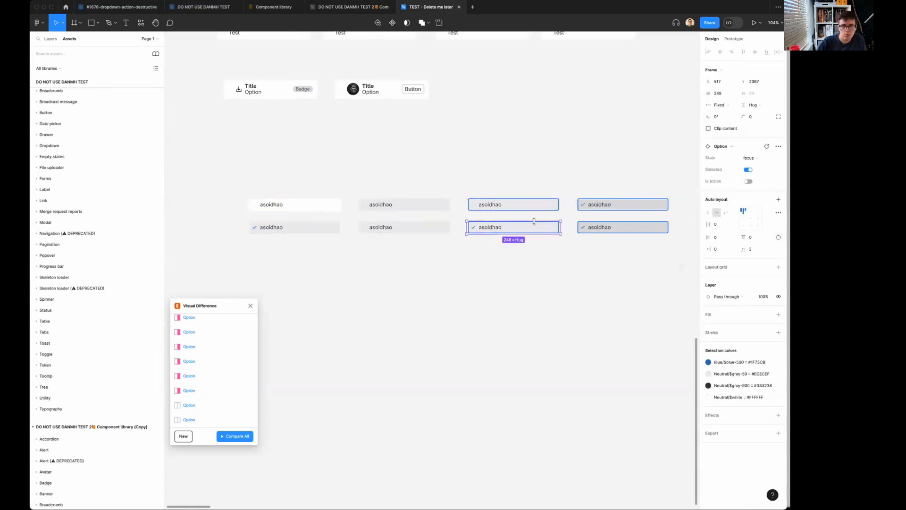
left_click(611, 205)
left_click(620, 225)
left_click(559, 322)
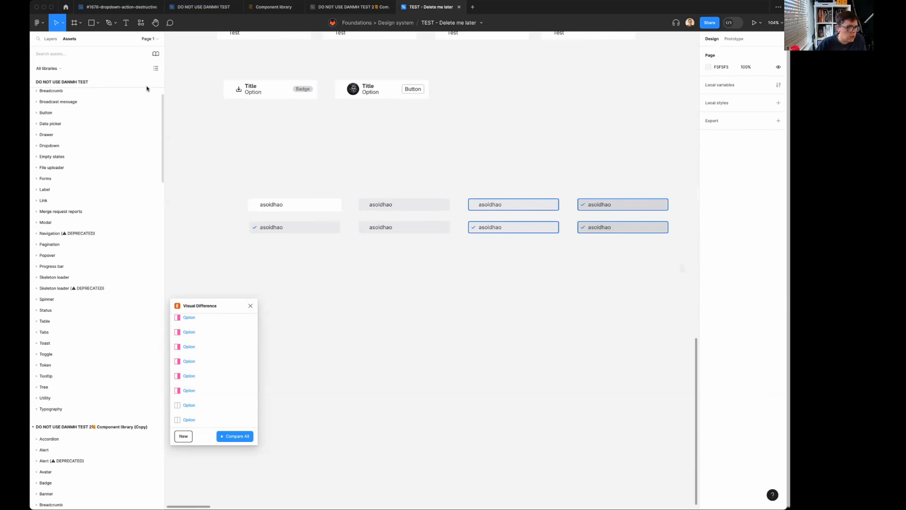
Place an Option instance from Component library below the asoidhao group and set its State to Hover.
left_click(50, 39)
left_click(69, 38)
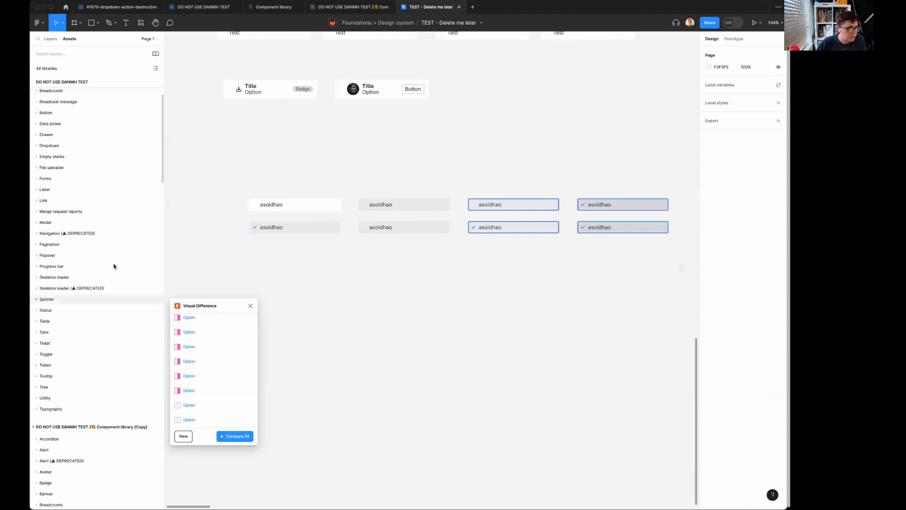
left_click(48, 68)
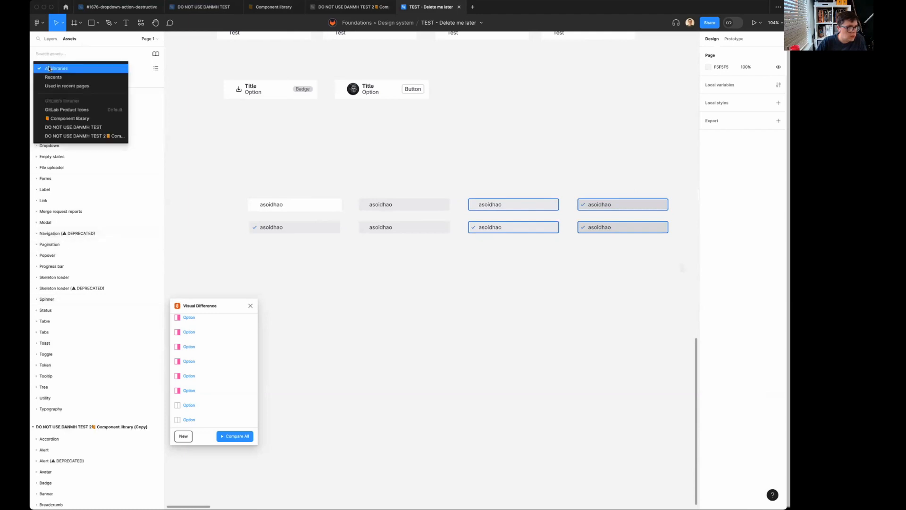
left_click(66, 118)
left_click_drag(51, 307, 388, 305)
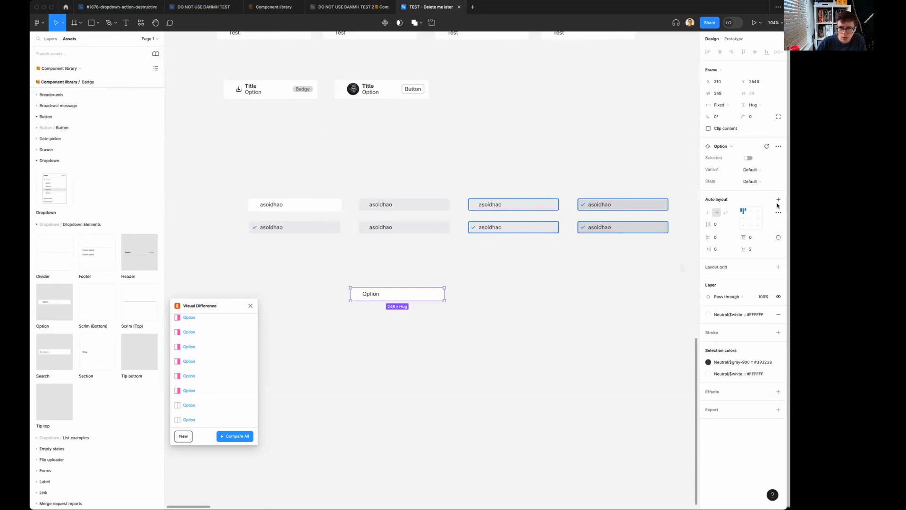
left_click(757, 182)
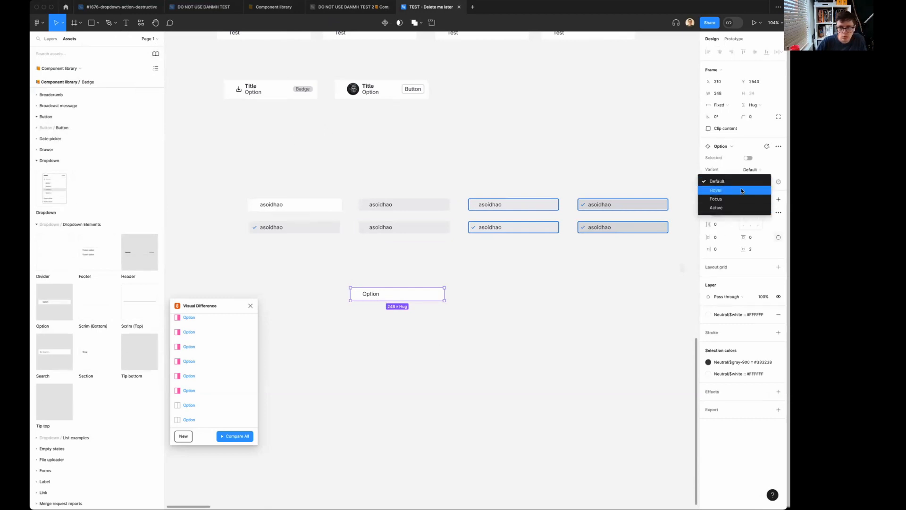
left_click(741, 190)
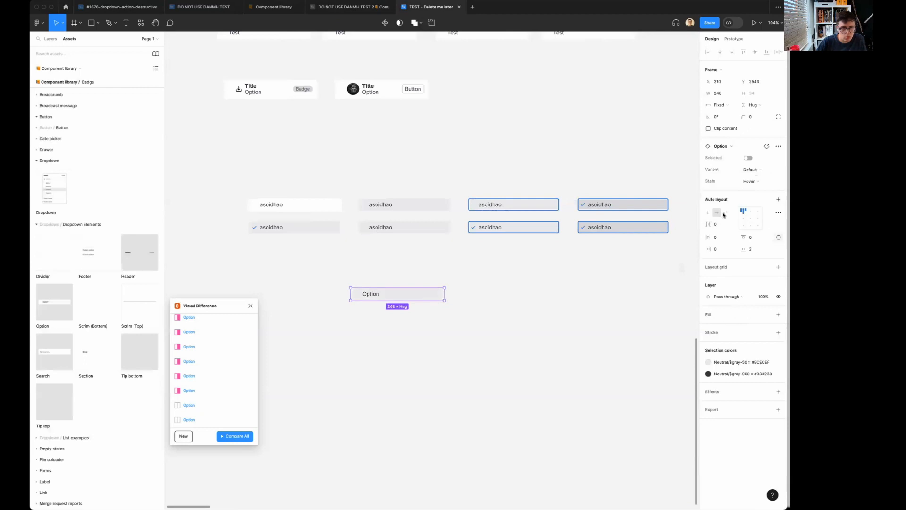
Swap Component library for the DO NOT USE DANMH TEST 2 library, including default styles in instances.
left_click(156, 54)
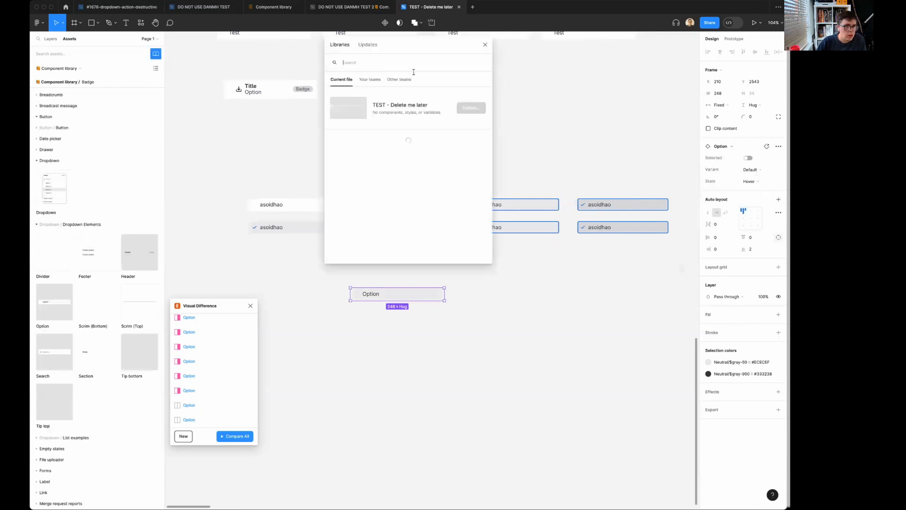
left_click(366, 47)
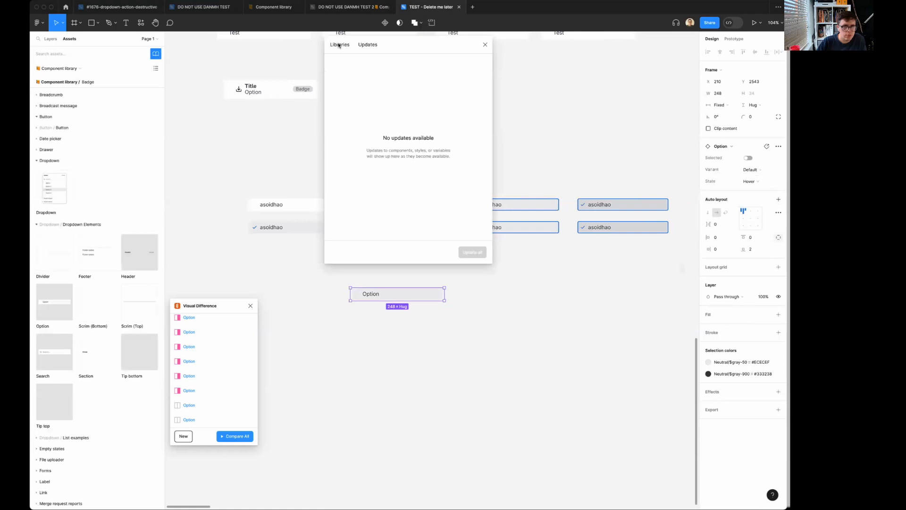
left_click(340, 44)
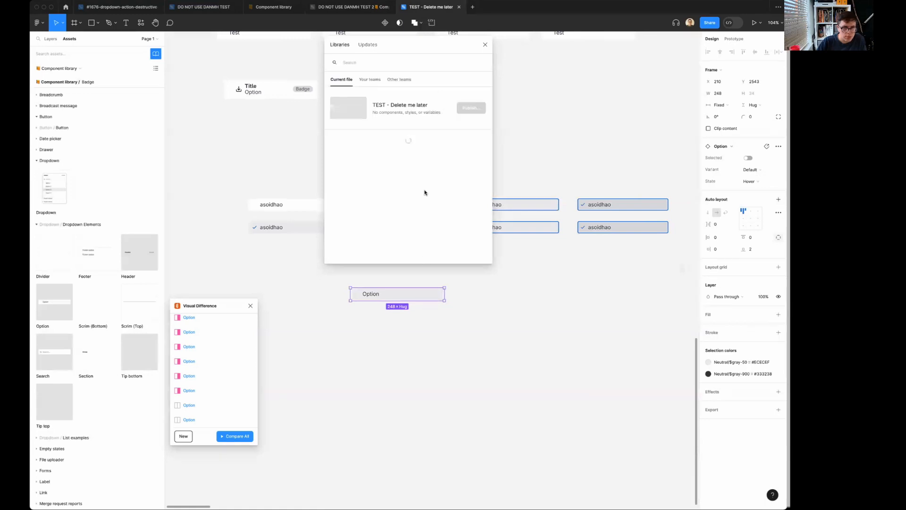
scroll(424, 192, "down", 1)
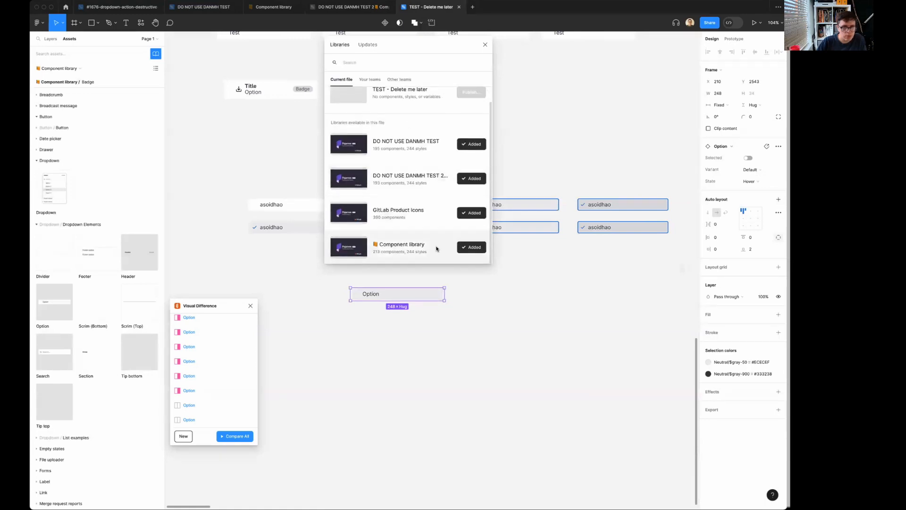
left_click(432, 245)
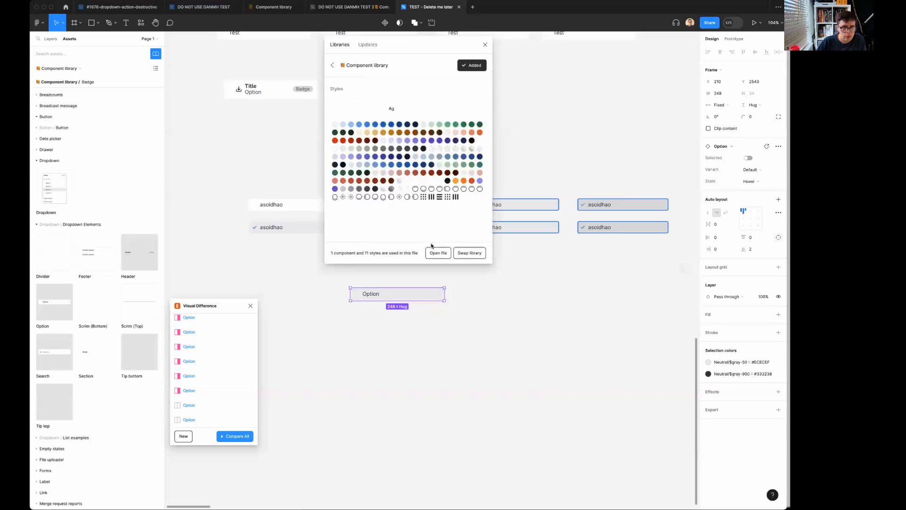
left_click(470, 253)
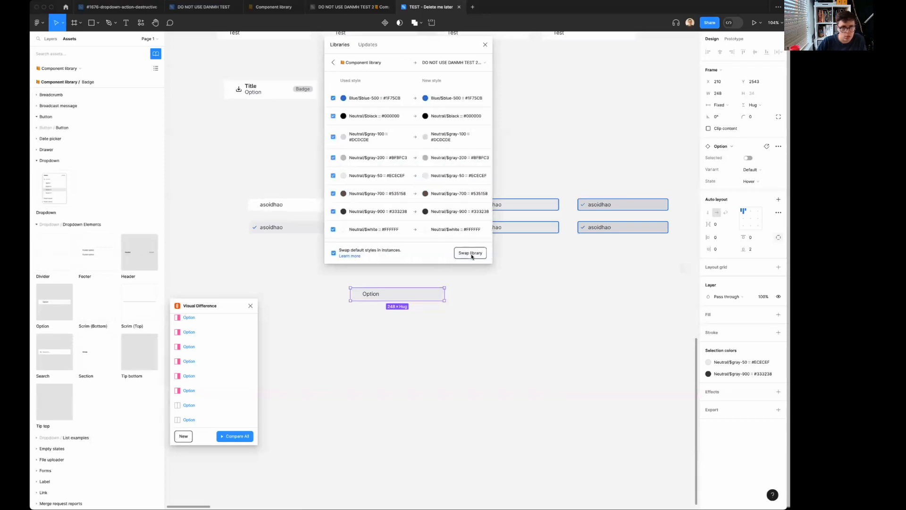
left_click(460, 65)
mouse_move(455, 137)
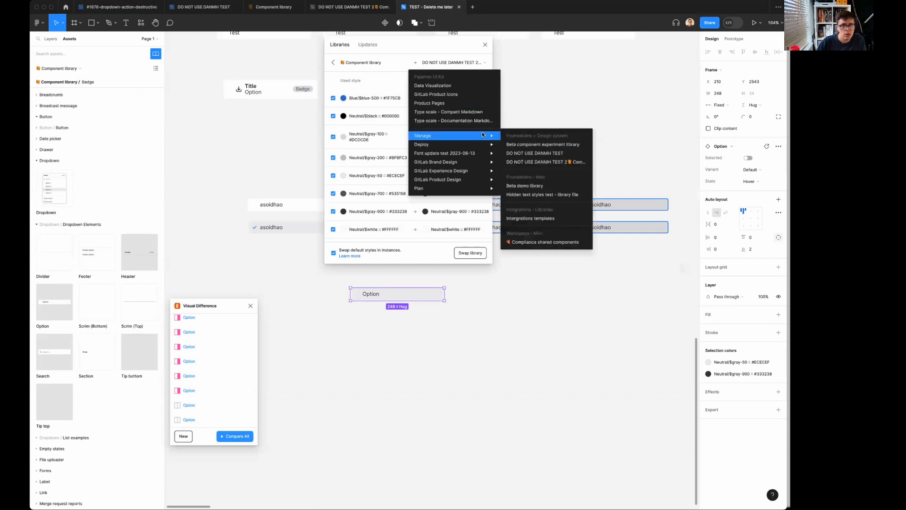
left_click(547, 162)
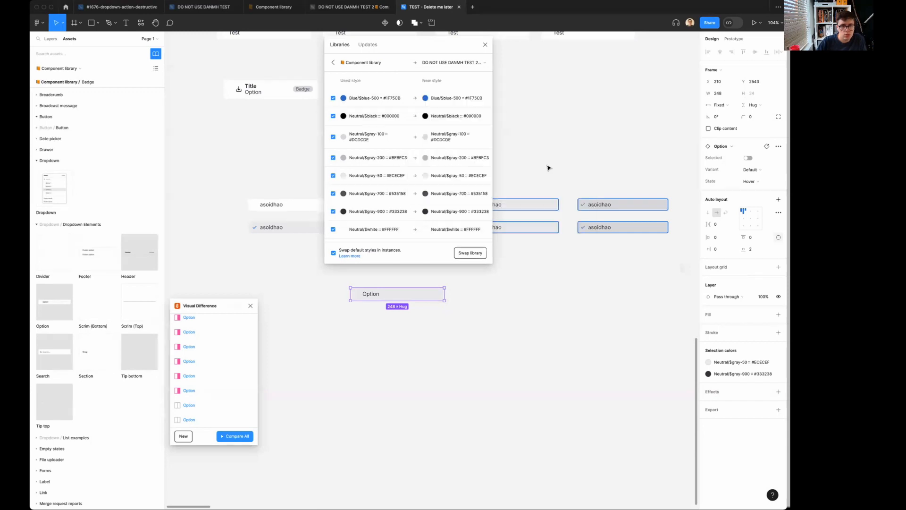
left_click(470, 253)
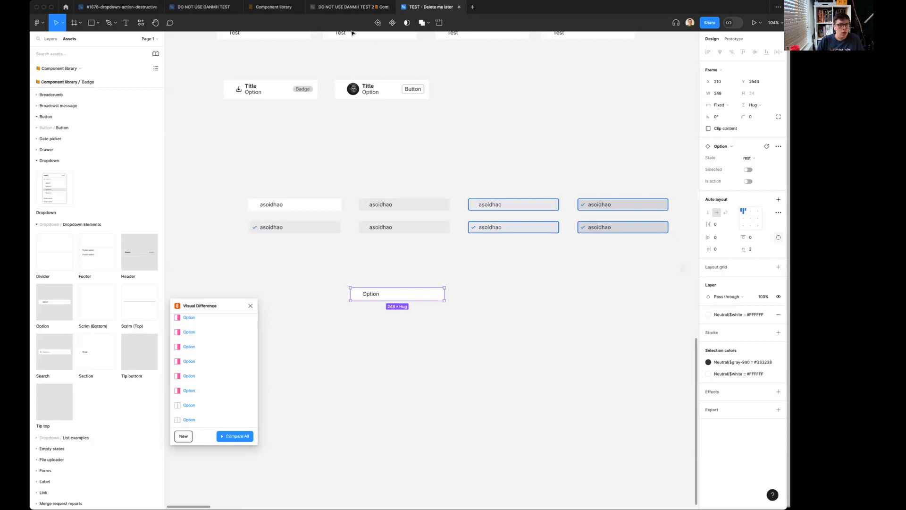
In the DO NOT USE DANMH TEST 2 library file, undo the renaming and reordering of Option's variant properties and values.
left_click(347, 7)
left_click(240, 273)
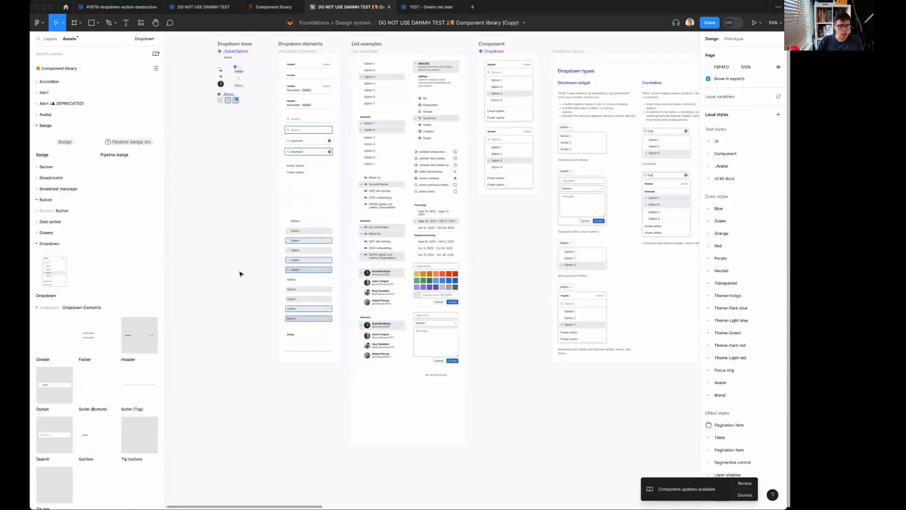
key("super+z")
key("super+z")
key("super+z")
key("super+z")
key("super+z")
key("super+z")
key("super+z")
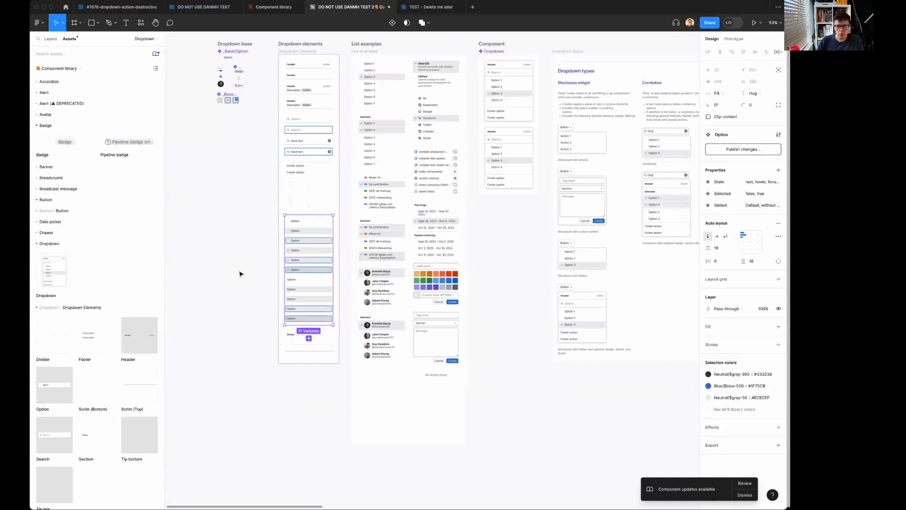
key("super+z")
key("super+z")
key("super+z")
key("super+z")
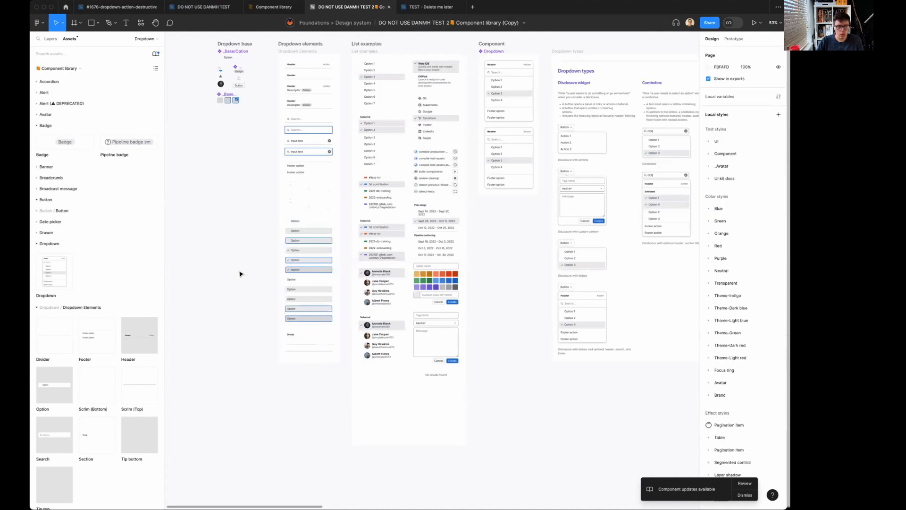
key("super+z")
key("super+z")
Check the Option component set's variant properties and publish all modified components of the library.
left_click(314, 233)
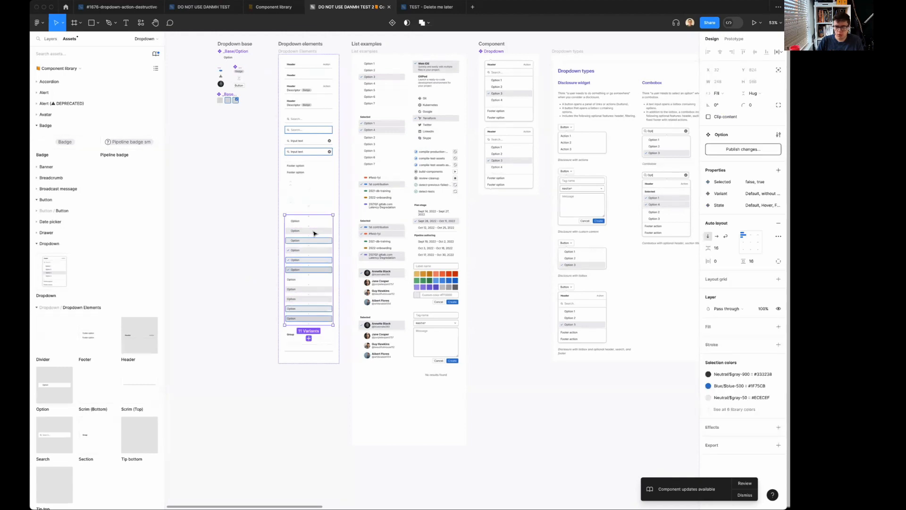
left_click(251, 244)
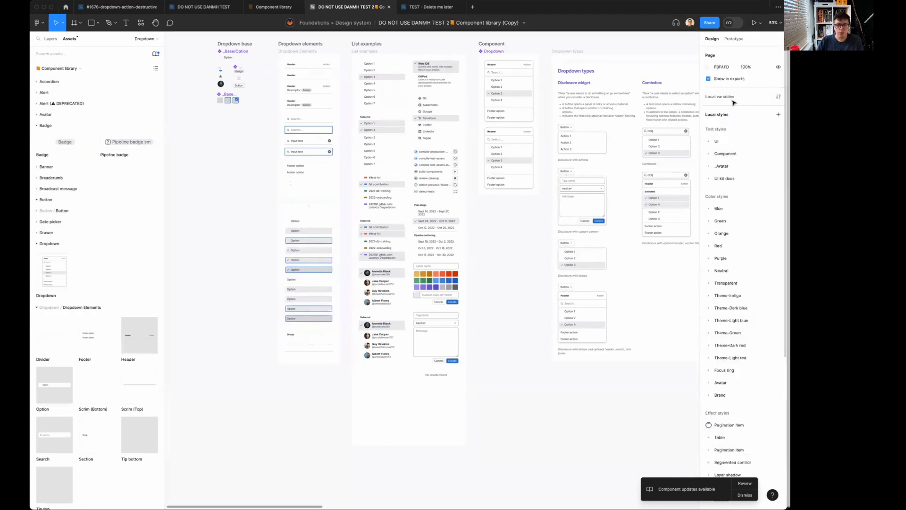
left_click(156, 54)
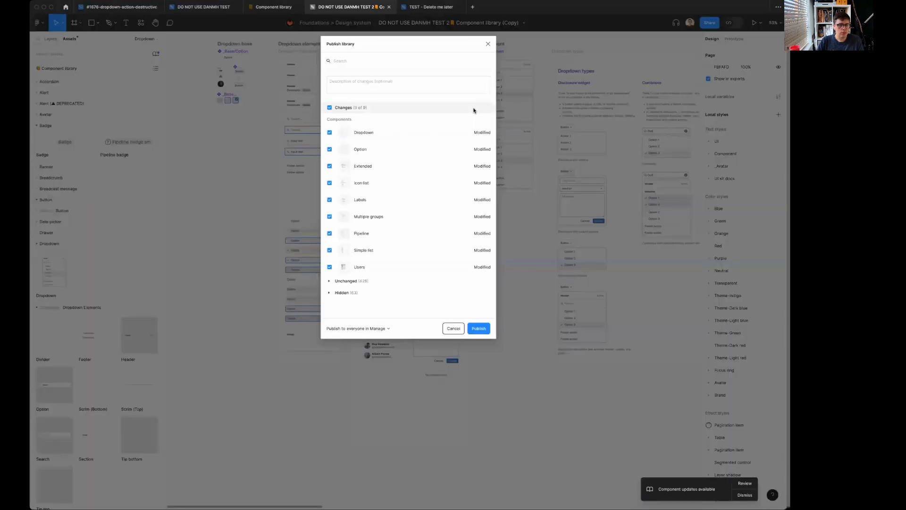
left_click(479, 330)
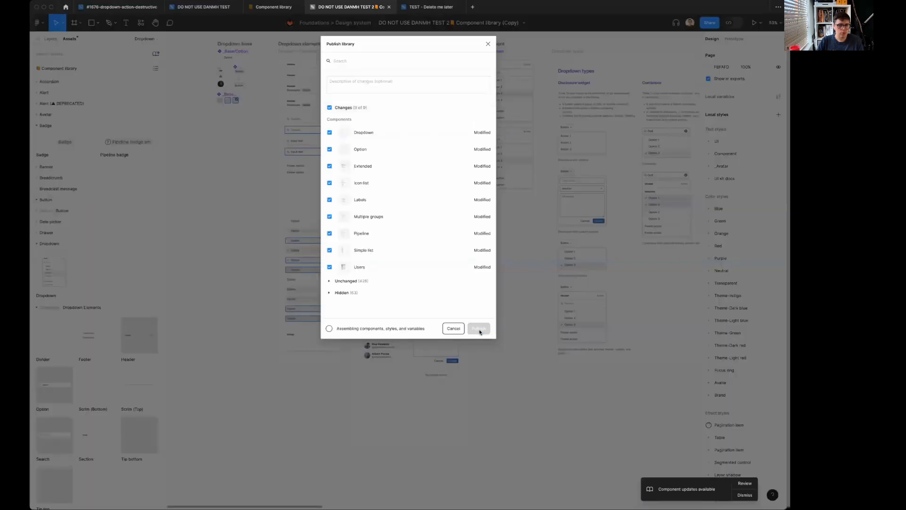
In the TEST - Delete me later file, move the Option instance directly below the first column of asoidhao instances.
left_click(428, 8)
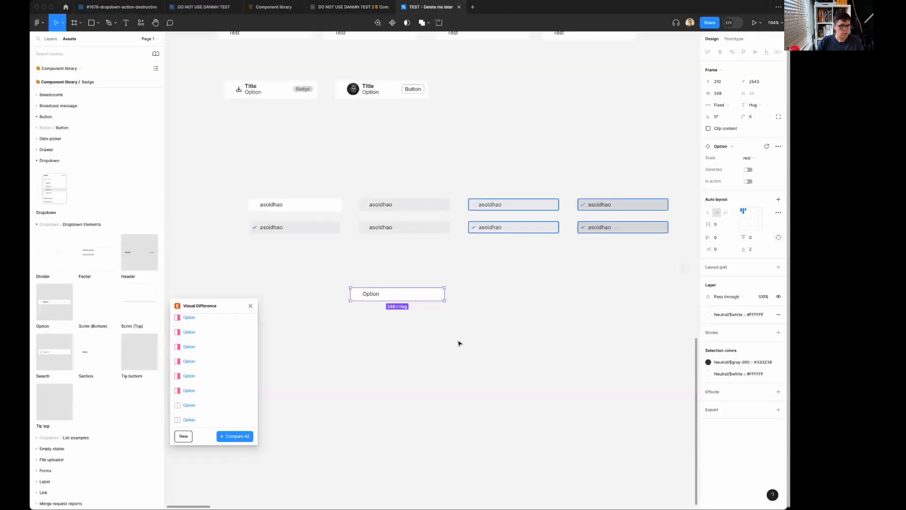
left_click(384, 347)
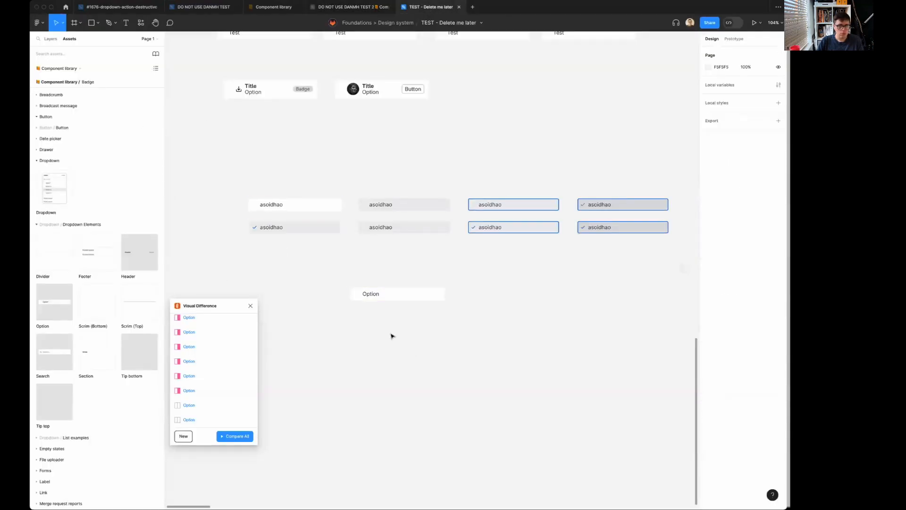
left_click_drag(414, 299, 309, 261)
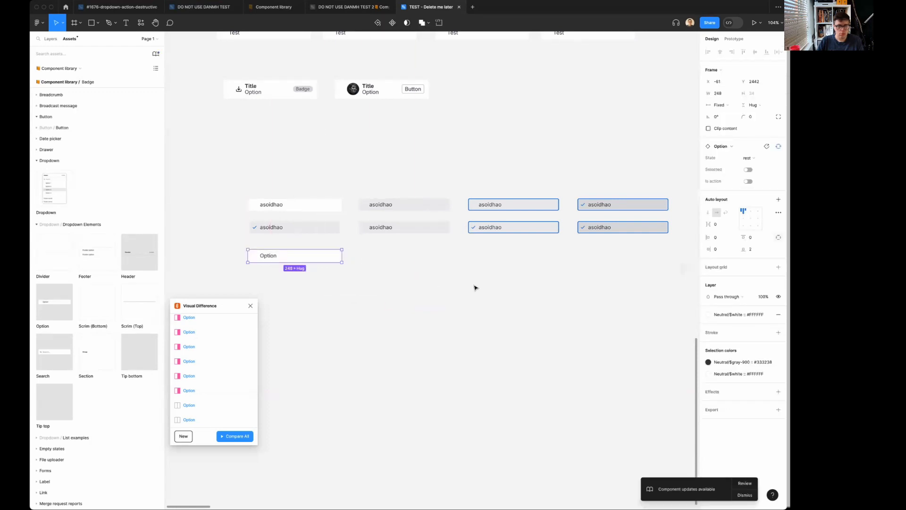
Review the available Option component update and apply it to all instances.
scroll(474, 287, "down", 5)
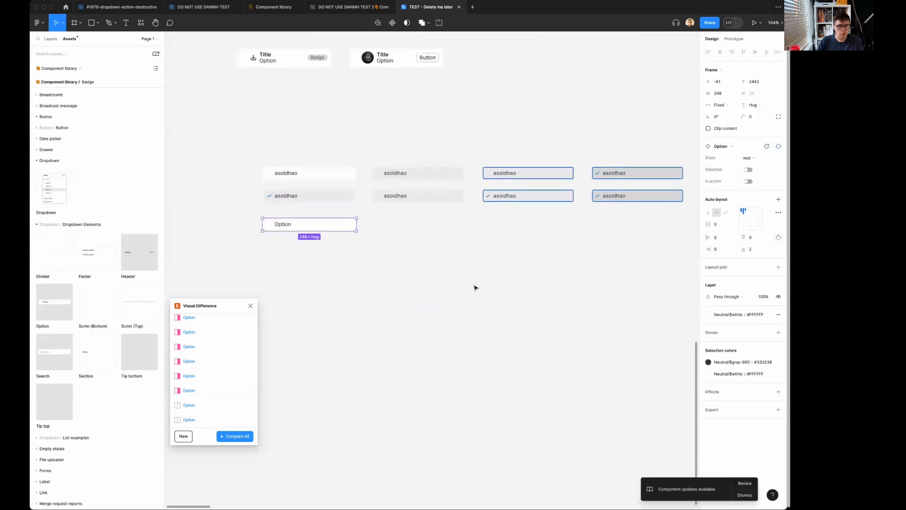
left_click(745, 483)
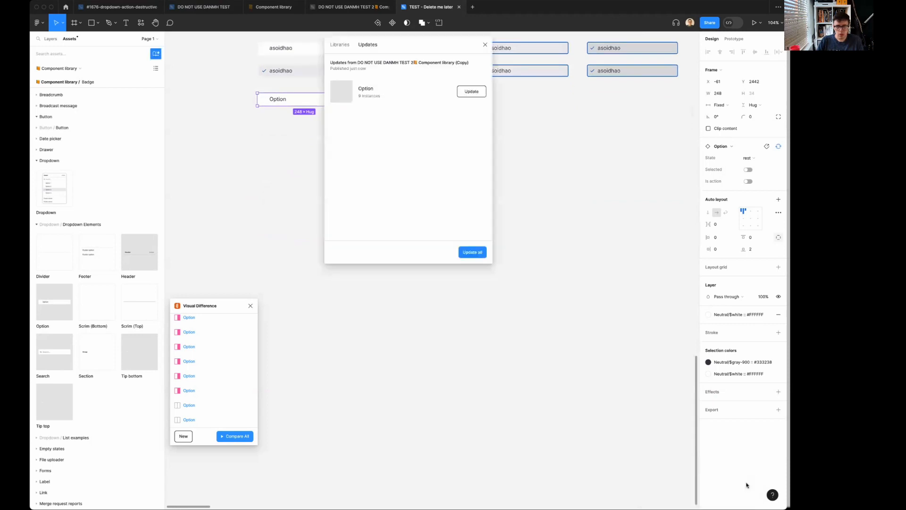
left_click(482, 252)
left_click(517, 223)
scroll(518, 224, "up", 2)
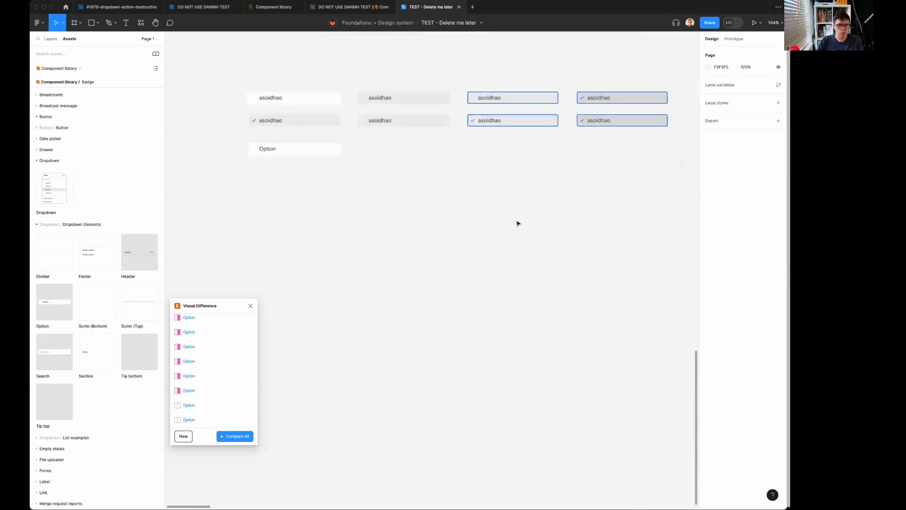
Place another Option instance from Component library below the existing ones, set its State to Hover and shift it toward their column.
left_click_drag(55, 302, 295, 228)
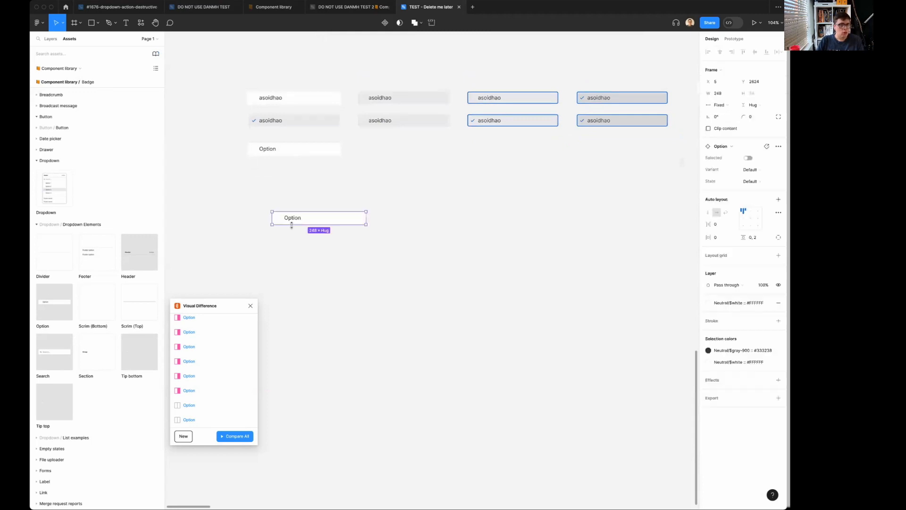
left_click(759, 171)
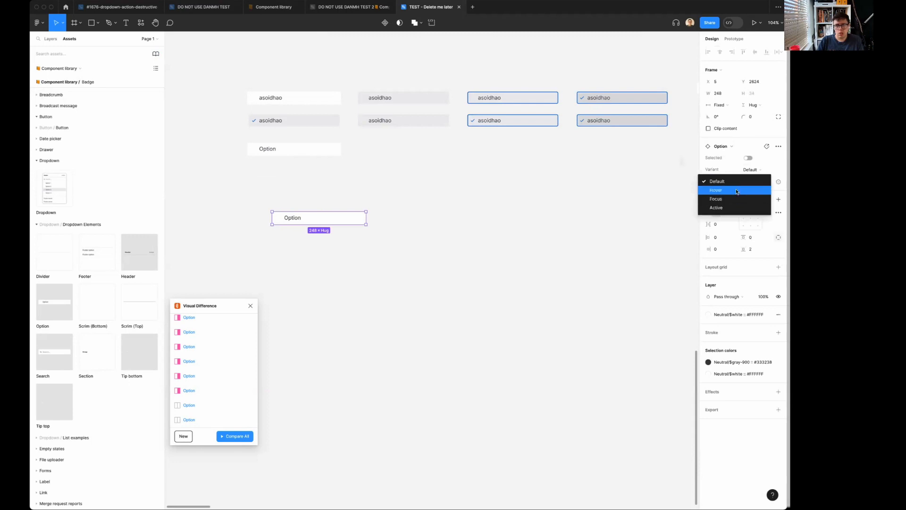
left_click(737, 190)
left_click(446, 218)
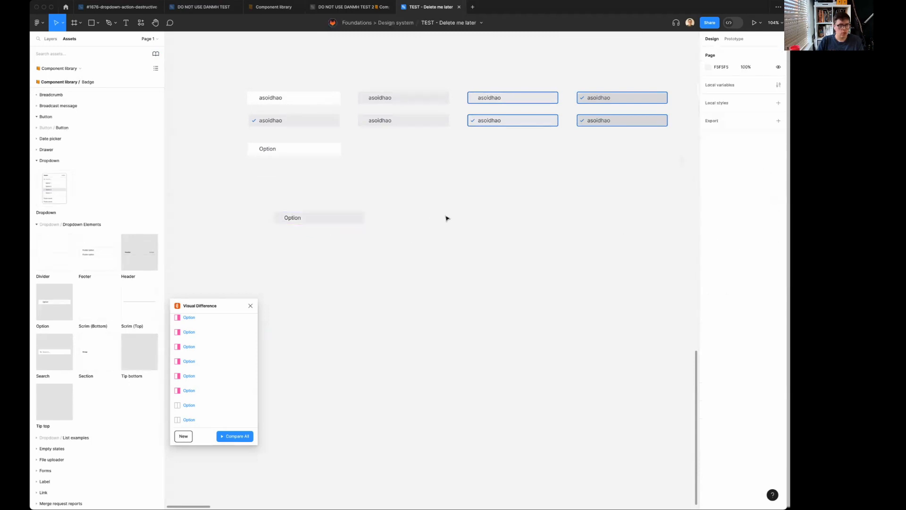
left_click_drag(336, 217, 309, 216)
left_click(155, 53)
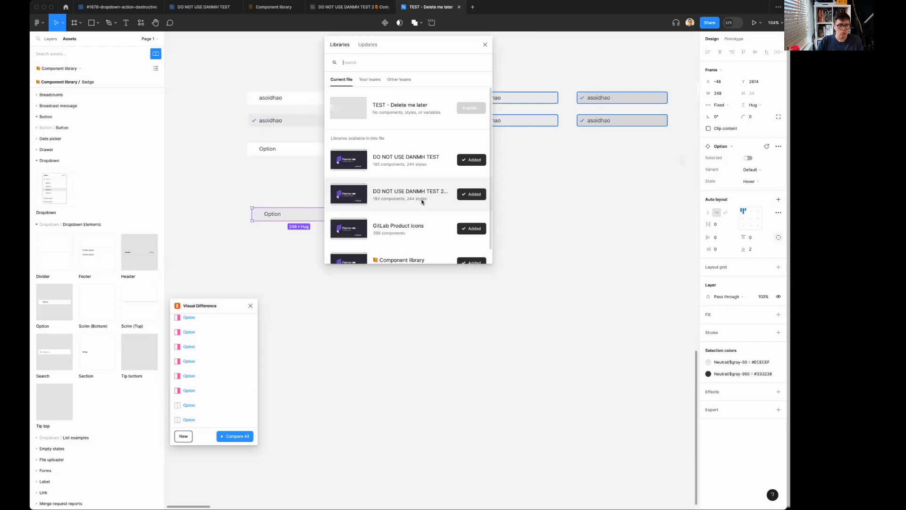
scroll(421, 228, "down", 1)
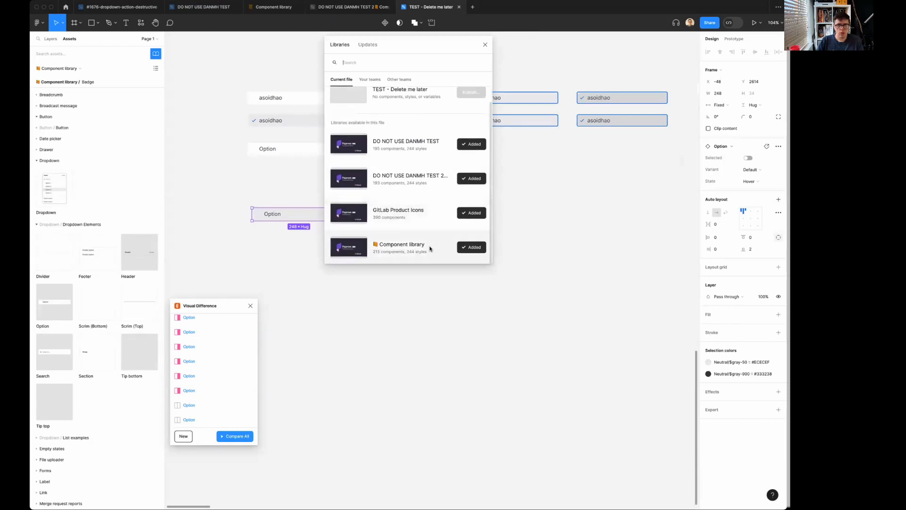
left_click(611, 202)
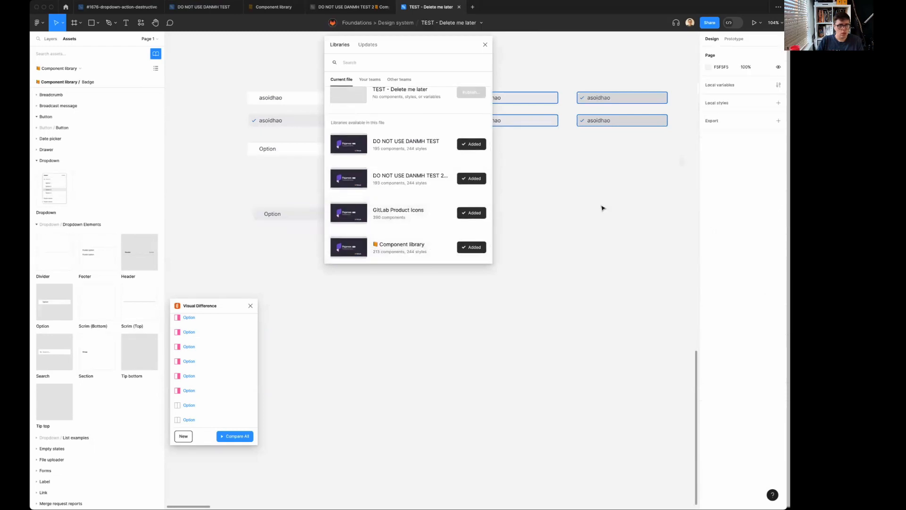
left_click(485, 45)
Examine the component properties of the Option instance in the Hover state.
left_click(303, 215)
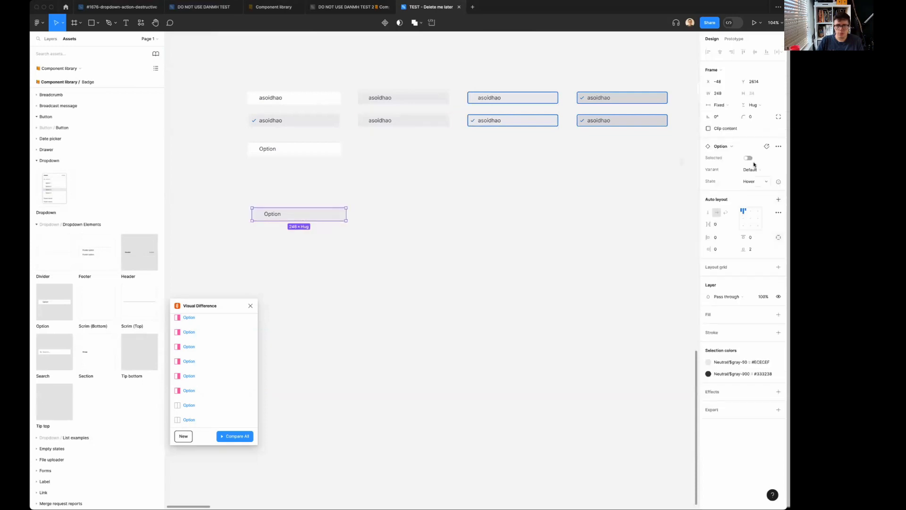
left_click(728, 147)
left_click(391, 216)
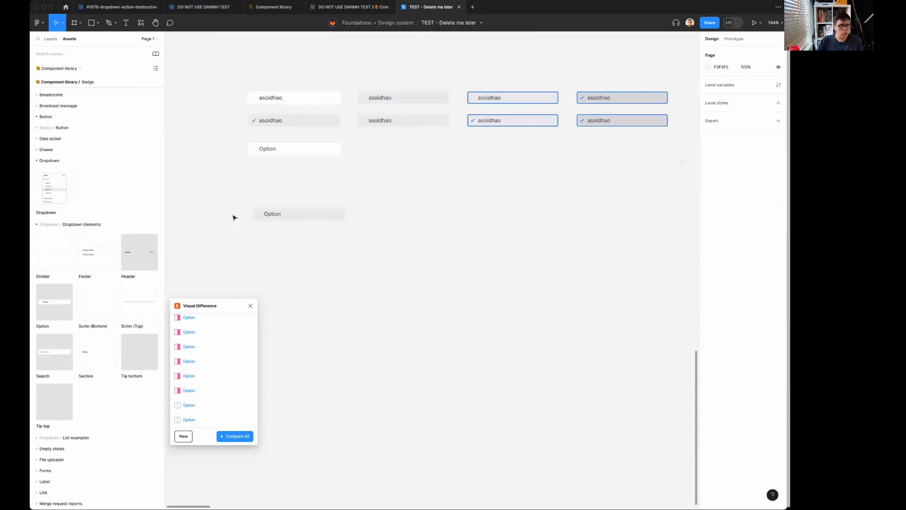
With the Hover Option instance selected, swap Component library for the preselected replacement library.
left_click(294, 218)
left_click(202, 1)
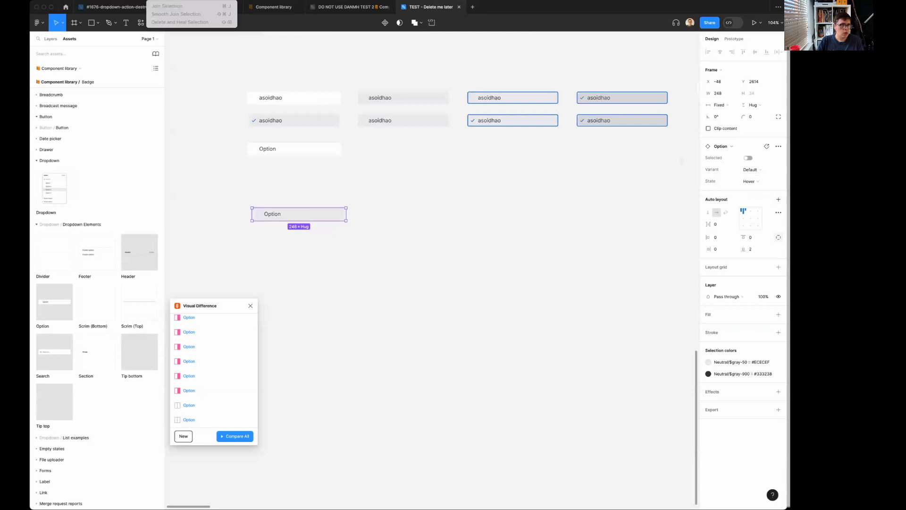
left_click(155, 53)
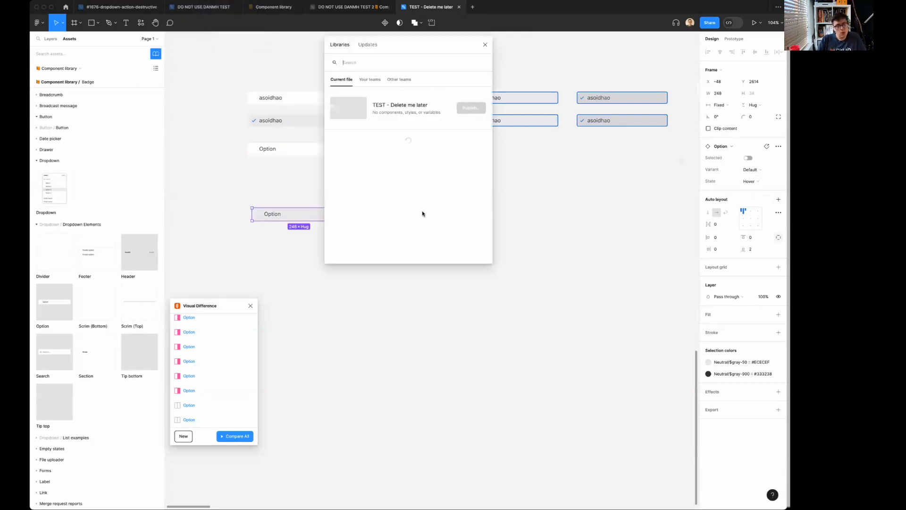
scroll(422, 213, "down", 1)
left_click(432, 244)
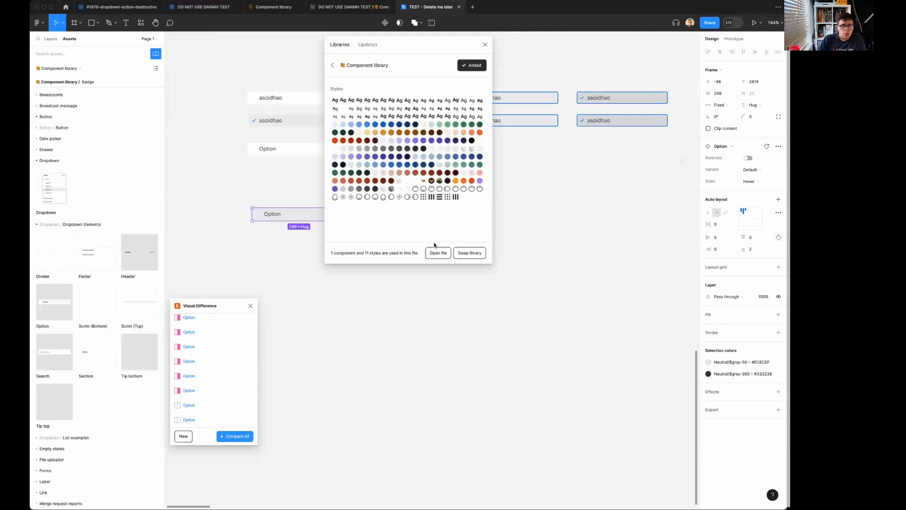
left_click(468, 254)
left_click(474, 255)
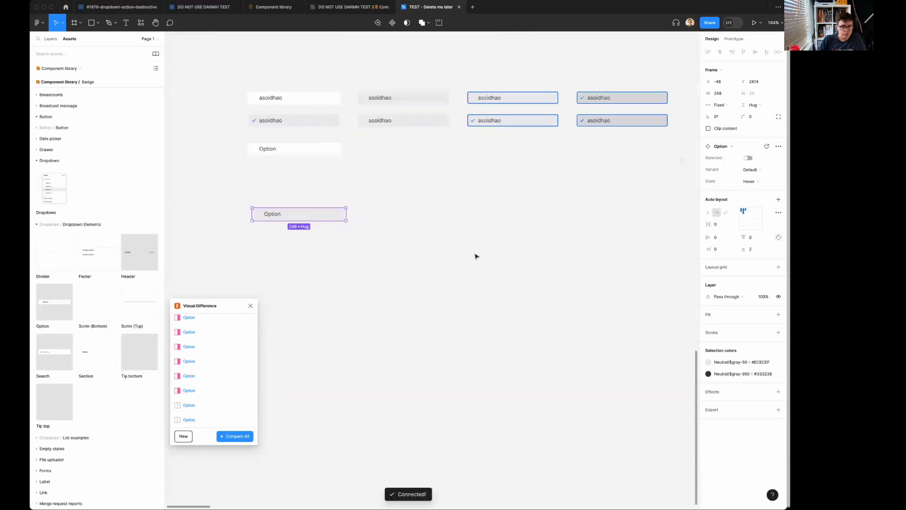
Place another Option instance from Component library below the existing Hover instance and set its State to Hover.
left_click_drag(49, 302, 324, 275)
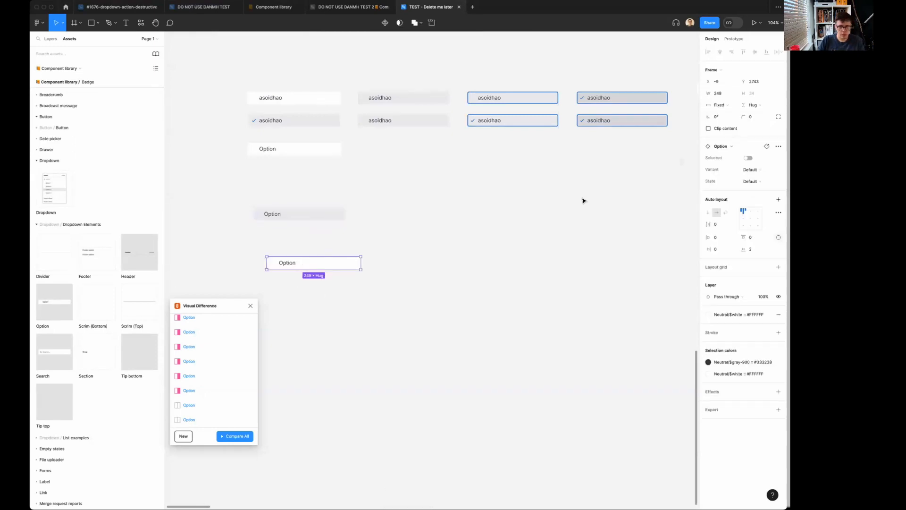
left_click(758, 182)
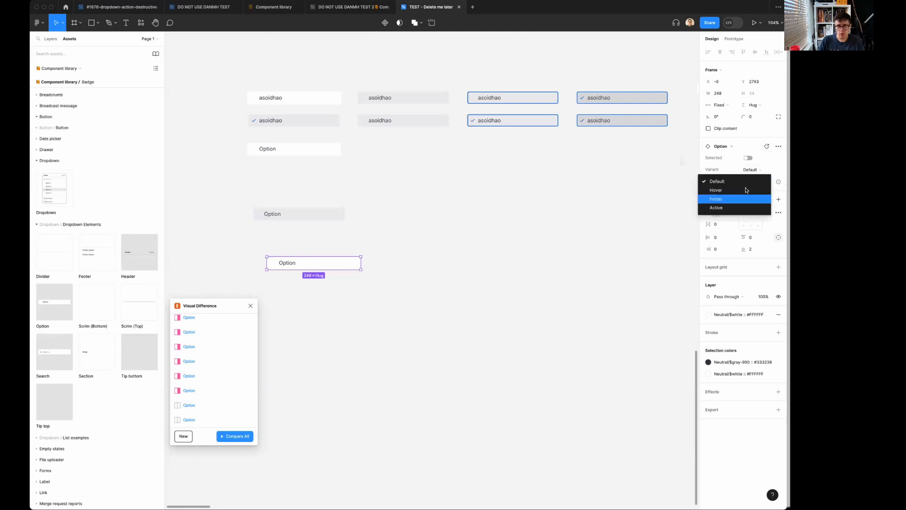
left_click(742, 189)
left_click(480, 283)
In the DO NOT USE DANMH TEST 2 library file, move the Option component set's State property above Selected and Variant.
left_click(349, 7)
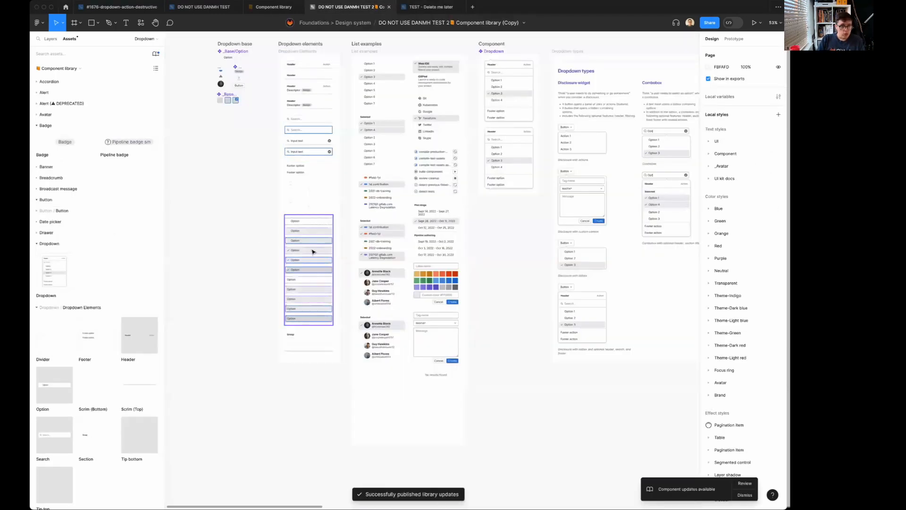
left_click(287, 222)
left_click_drag(702, 187, 703, 158)
Publish the library with all changed components included.
left_click(736, 149)
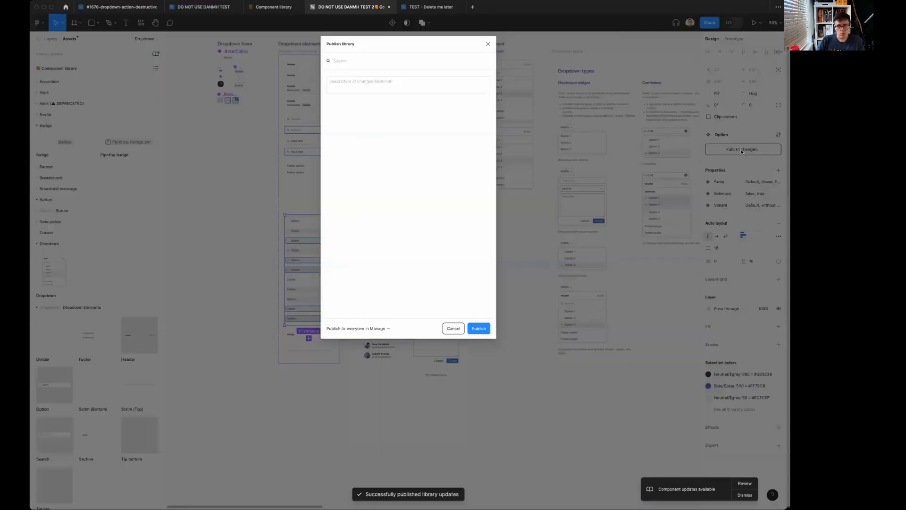
left_click(329, 108)
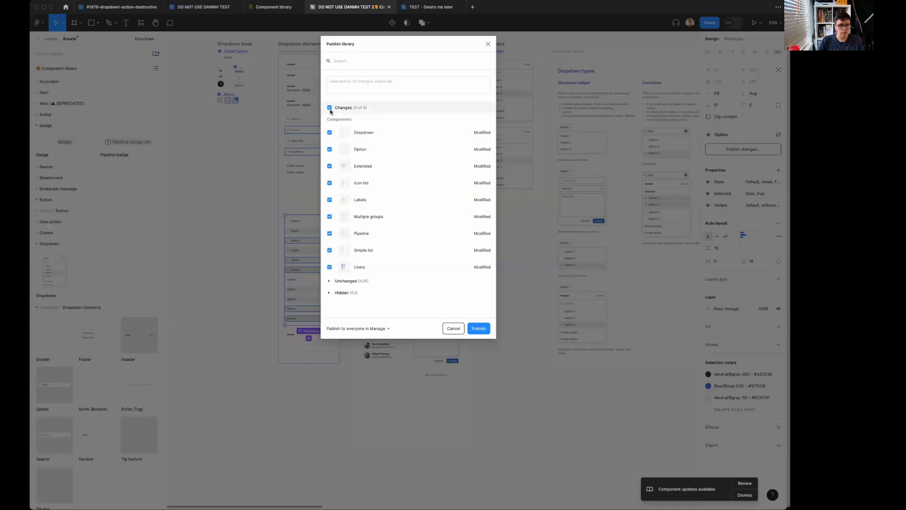
left_click(478, 330)
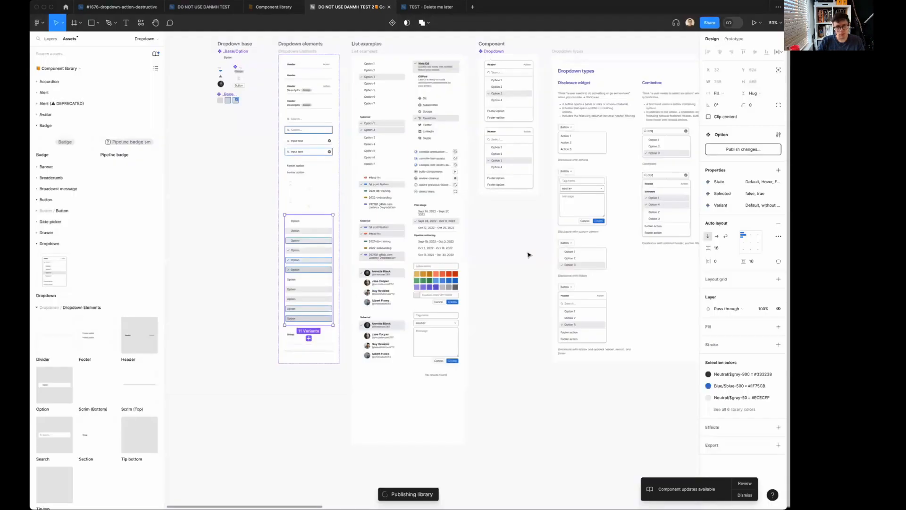
Back in the TEST - Delete me later file, examine the component properties of the lowest Option instance.
left_click(431, 7)
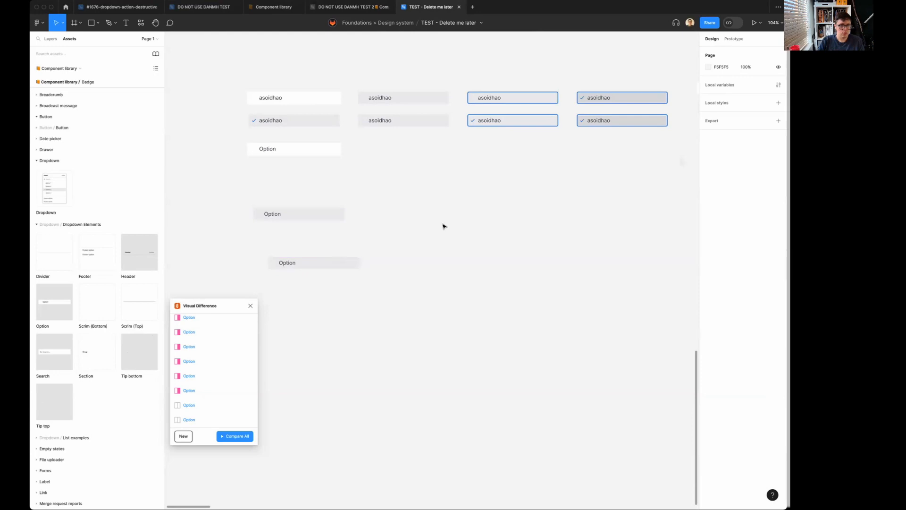
left_click(336, 268)
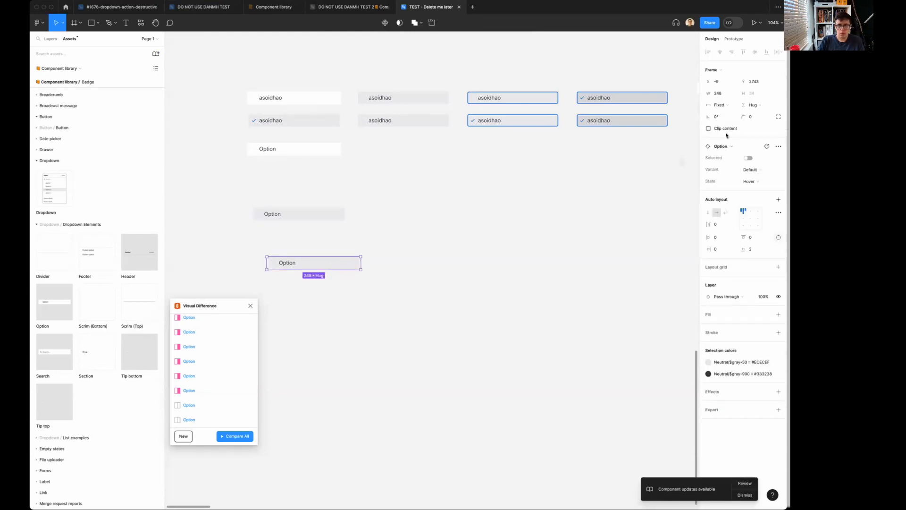
left_click(744, 149)
left_click(506, 201)
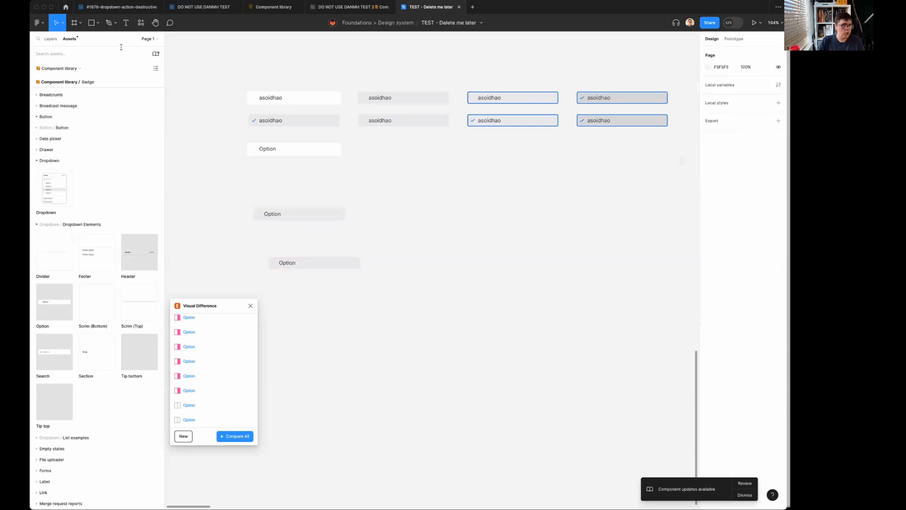
Swap Component library for DO NOT USE DANMH TEST 2 and check the lowest Option instance's properties.
left_click(156, 53)
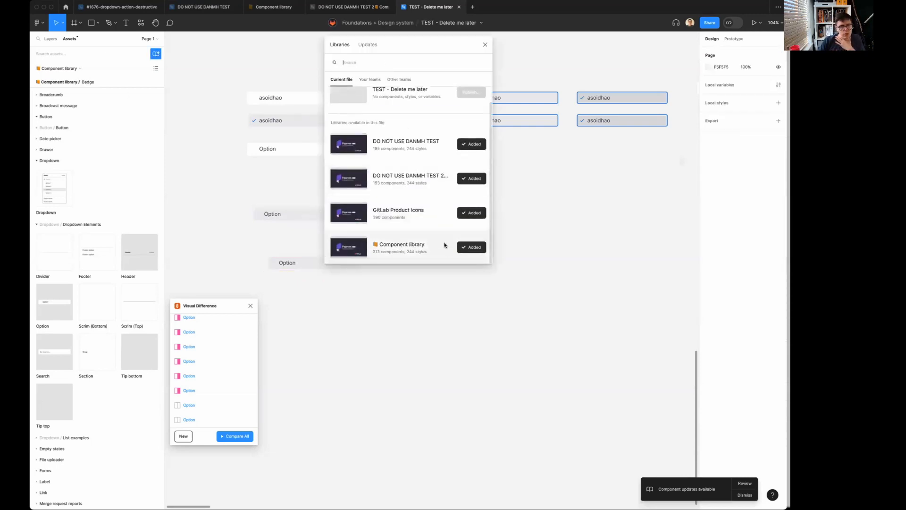
left_click(444, 245)
left_click(464, 253)
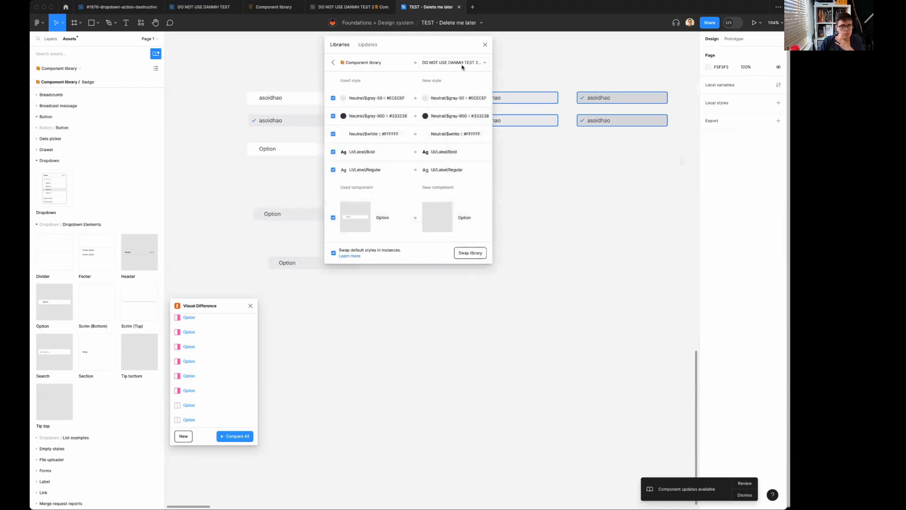
left_click(470, 254)
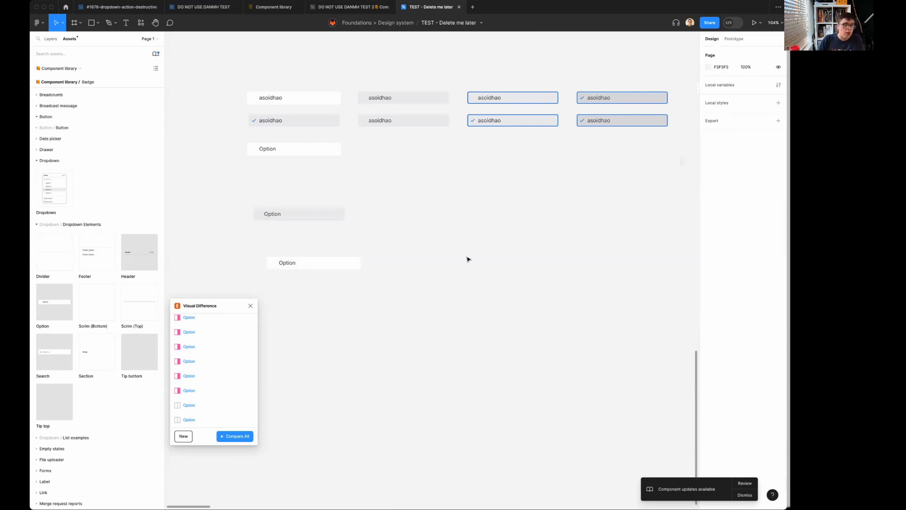
left_click(315, 267)
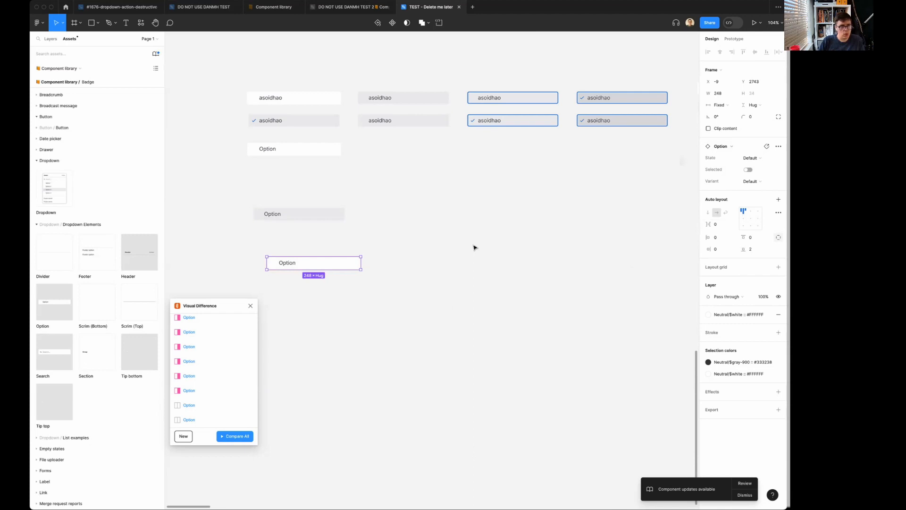
In the DO NOT USE DANMH TEST 2 library file, undo the reordering of Option's variant properties.
left_click(346, 9)
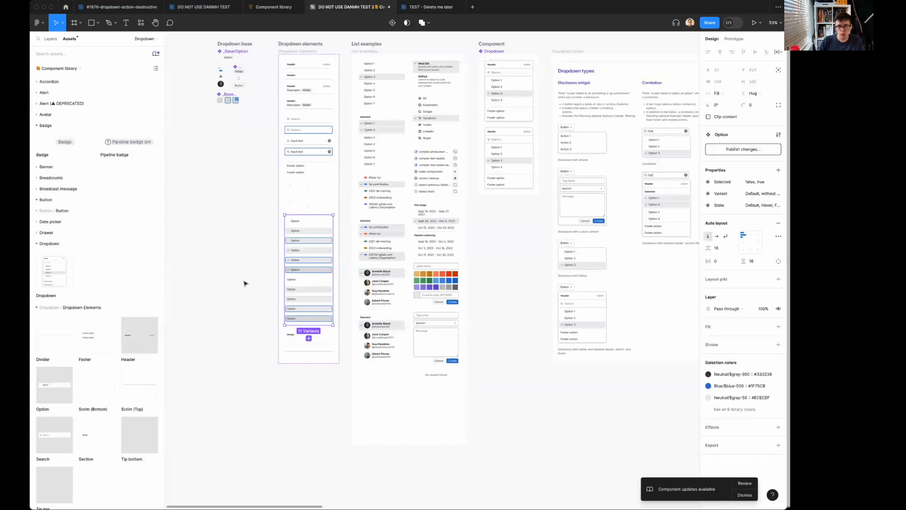
left_click(245, 283)
key("super+z")
left_click(245, 283)
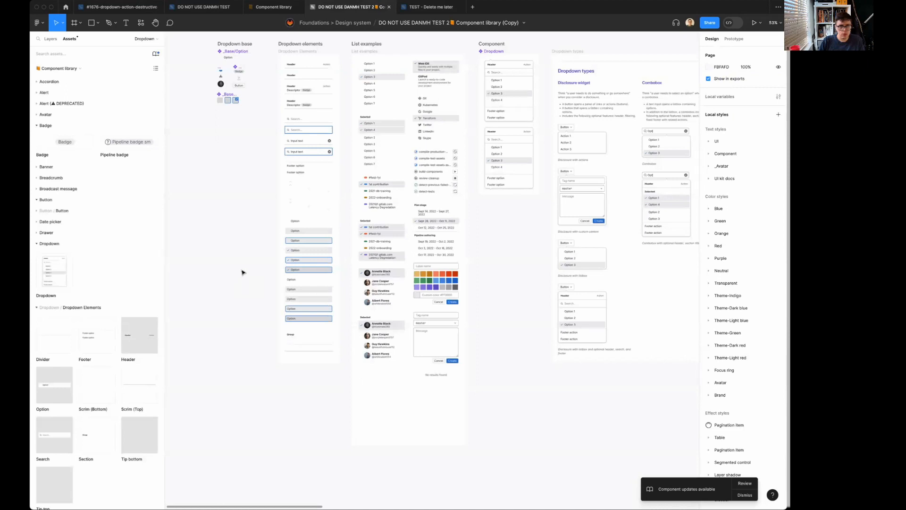
Publish the Option component set's restored property order together with all other library changes.
left_click(302, 249)
left_click(754, 150)
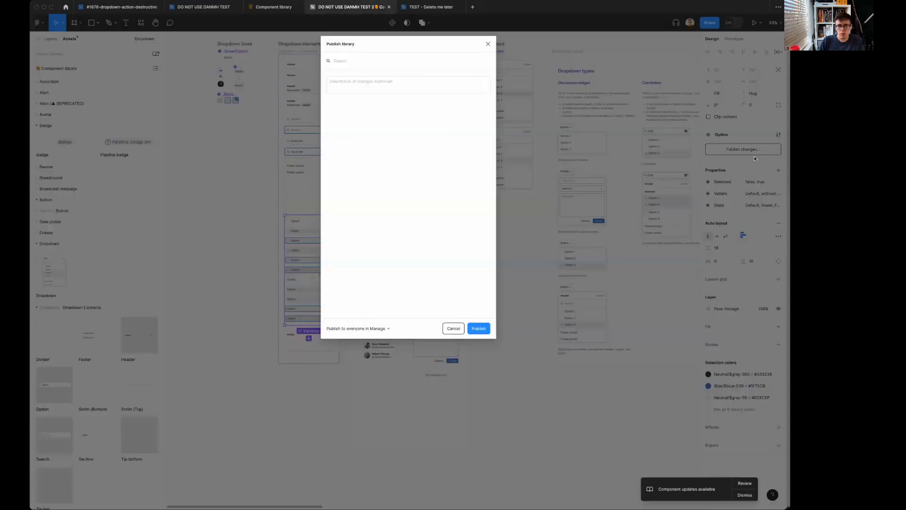
left_click(330, 108)
left_click(477, 333)
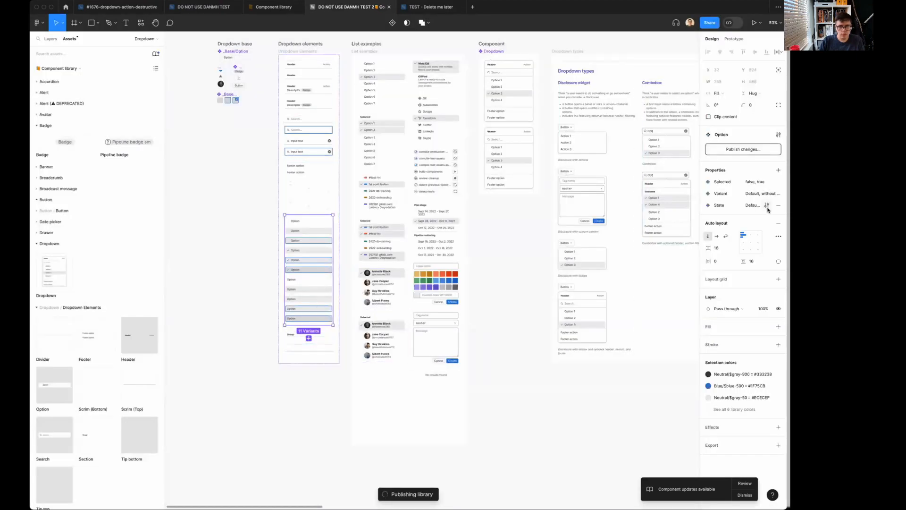
Rename the State property's values on the Option component set to lowercase default, hover, focus and active.
left_click(768, 207)
double_click(604, 265)
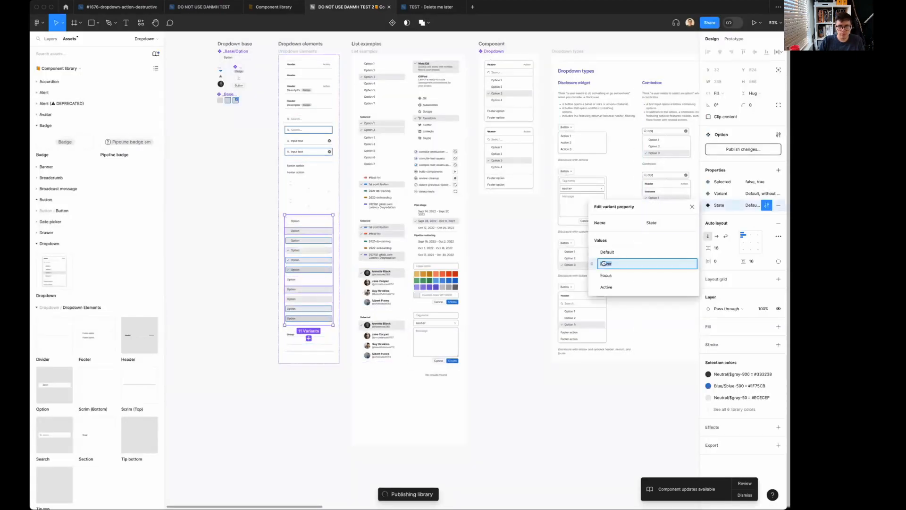
type("hover")
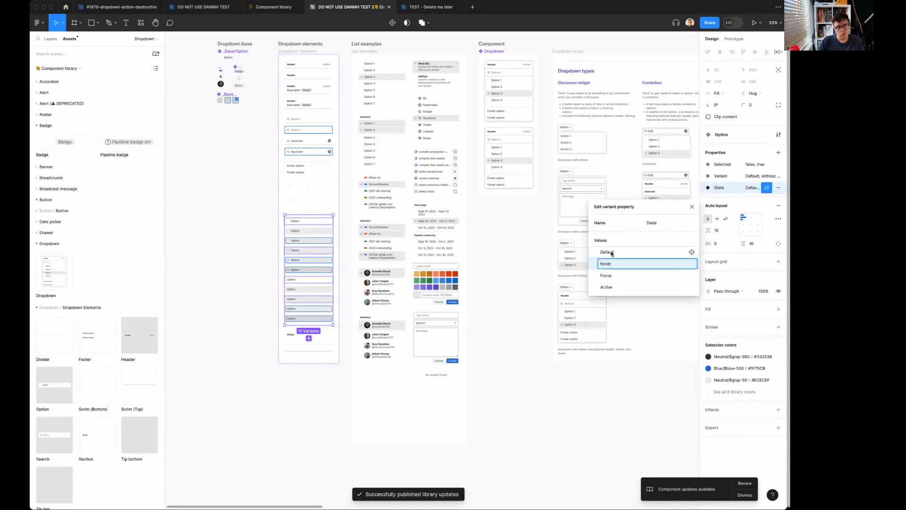
double_click(611, 253)
type("default")
double_click(606, 275)
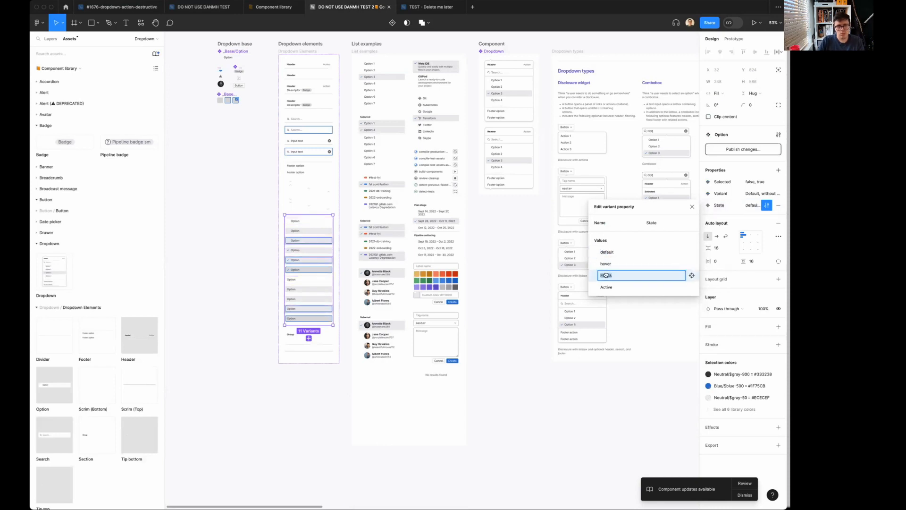
type("focus")
key("Tab")
type("a")
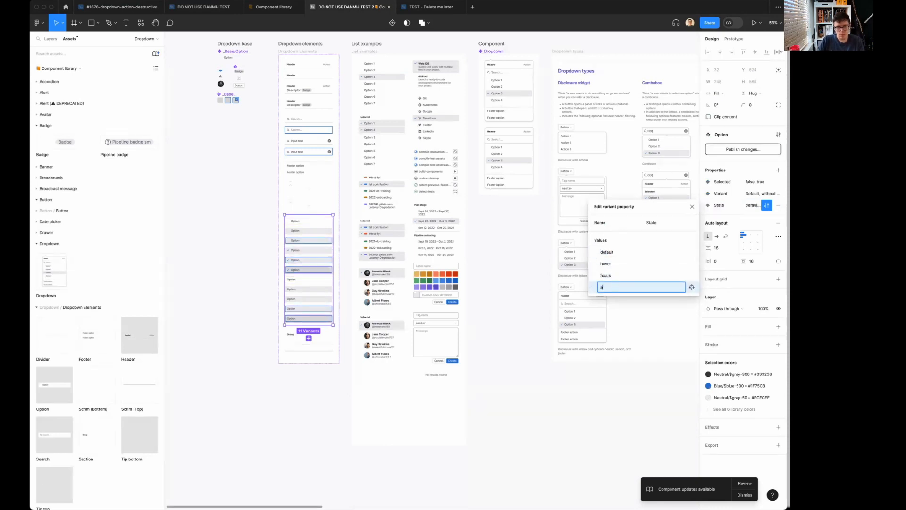
type("ctive")
key("Return")
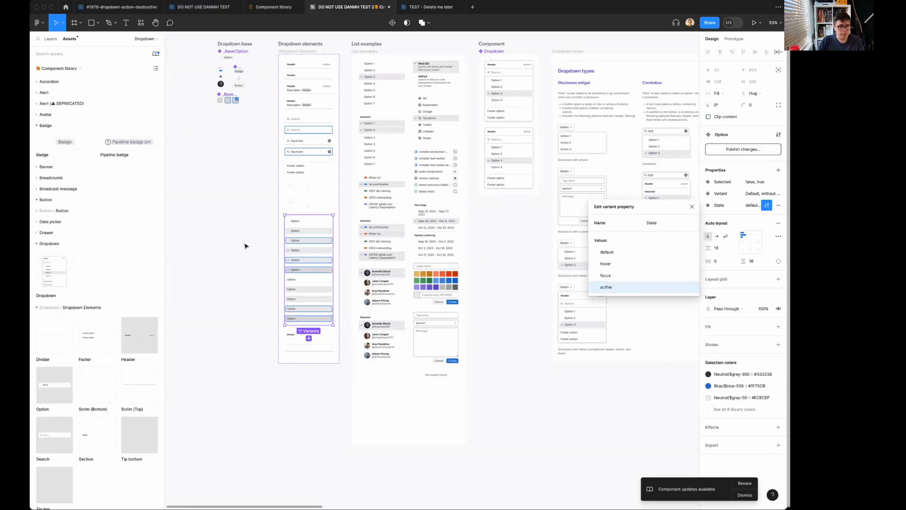
left_click(247, 245)
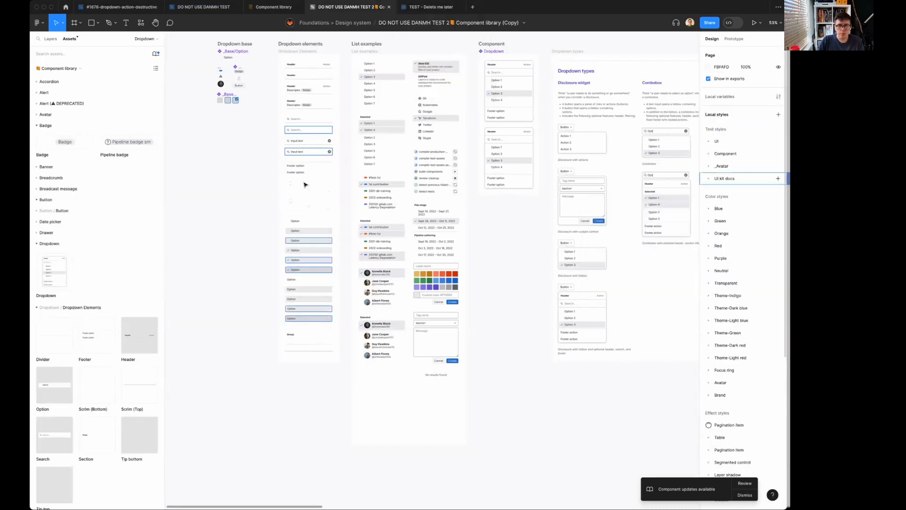
In the TEST - Delete me later file, place a new Option instance below the others and set its State to Hover.
left_click(430, 6)
left_click_drag(54, 302, 316, 326)
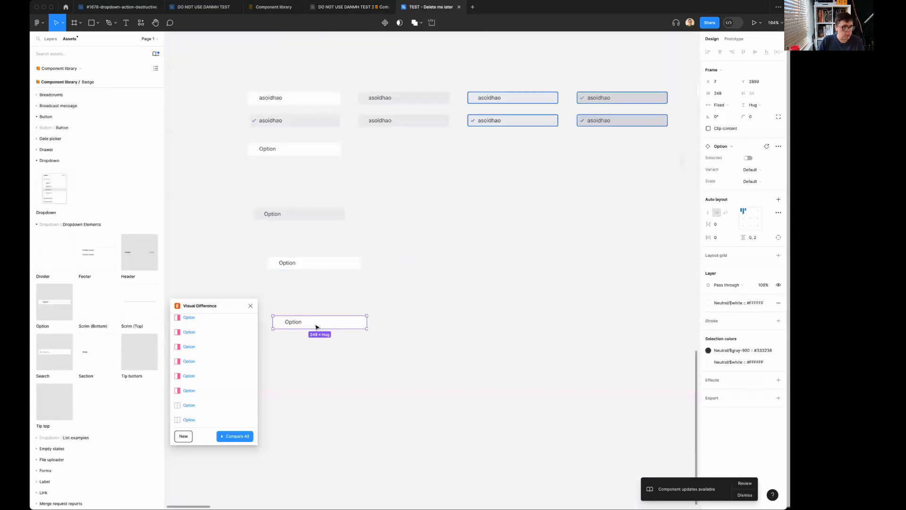
left_click(750, 181)
left_click(746, 191)
left_click(461, 340)
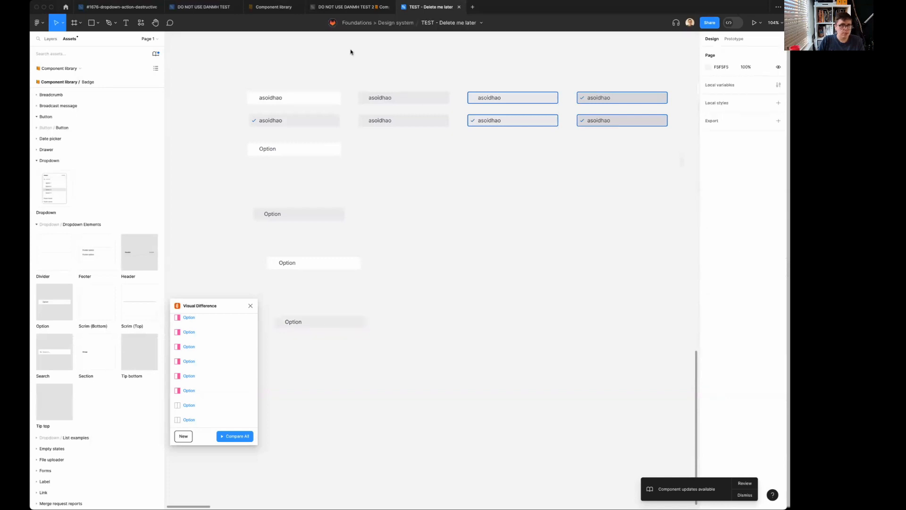
In the DO NOT USE DANMH TEST 2 library file, publish all changes, including the lowercase State values.
left_click(351, 7)
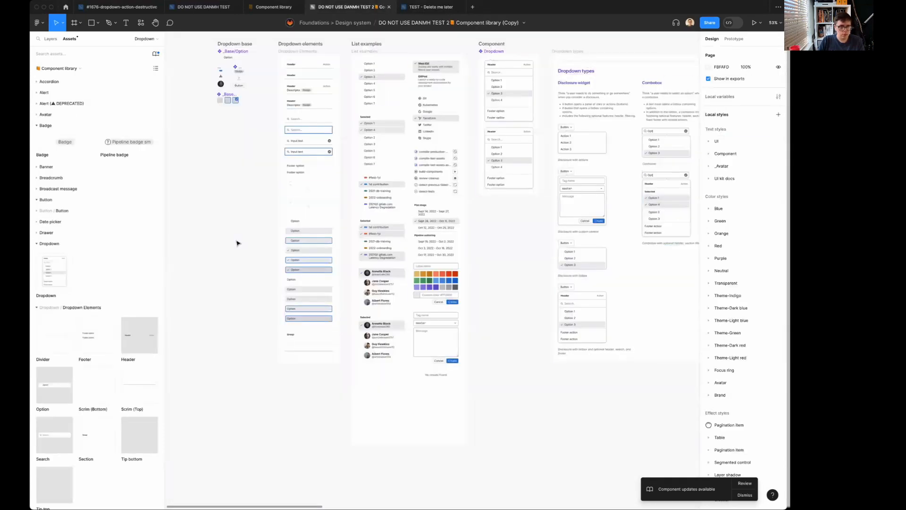
left_click(309, 242)
left_click(743, 149)
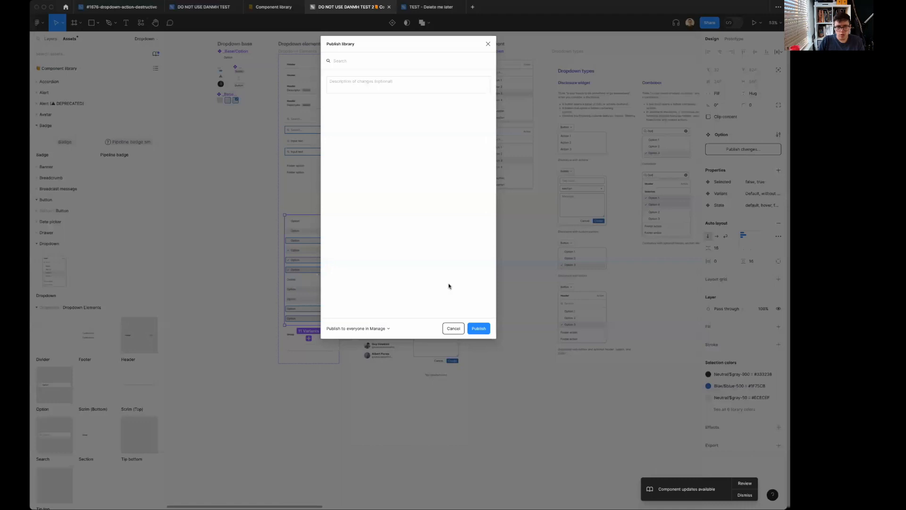
left_click(330, 107)
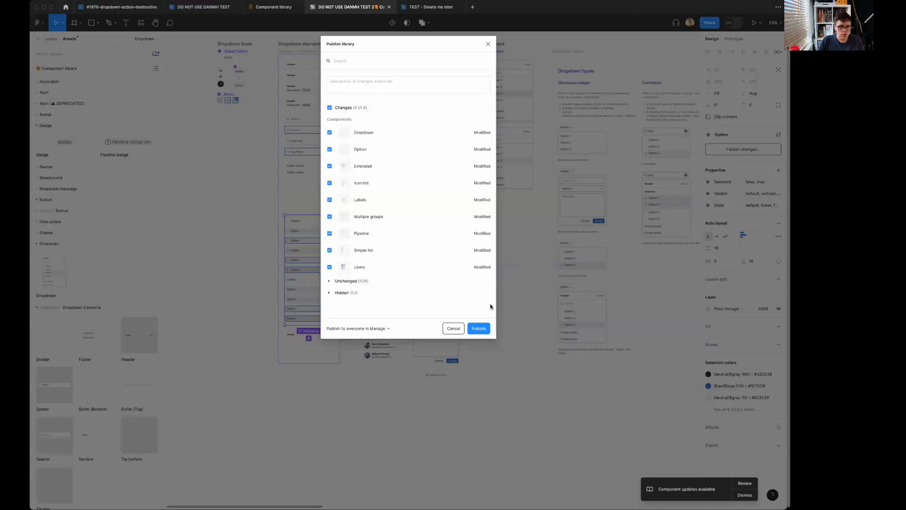
left_click(478, 329)
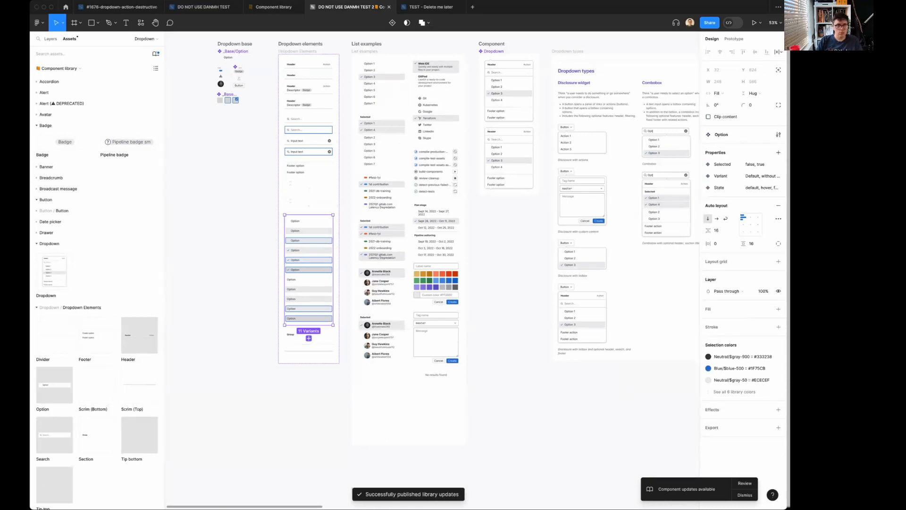
In the TEST - Delete me later file, swap Component library for the preselected replacement and check the newest Option instance's properties.
mouse_move(440, 9)
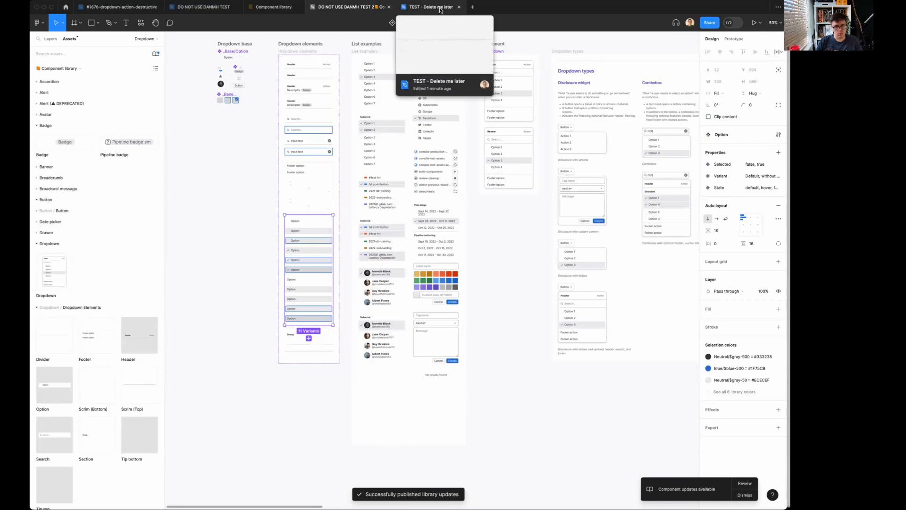
left_click(441, 9)
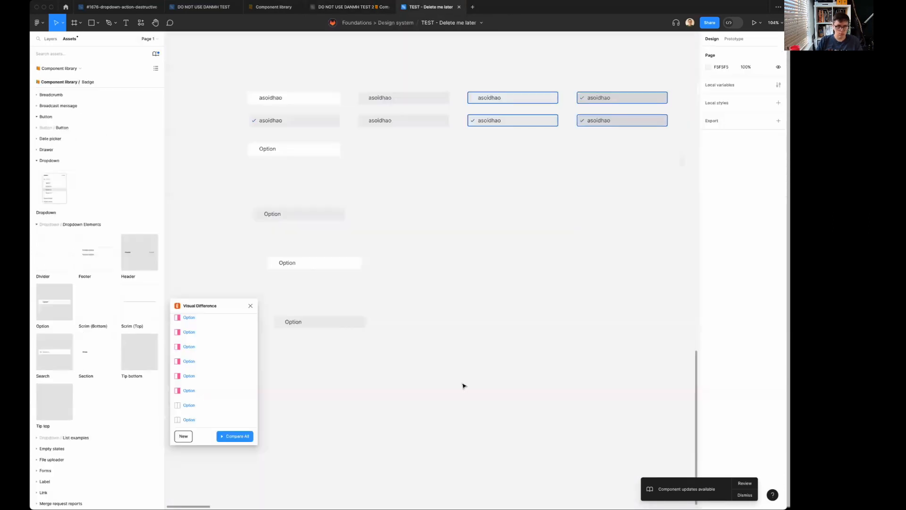
left_click(157, 54)
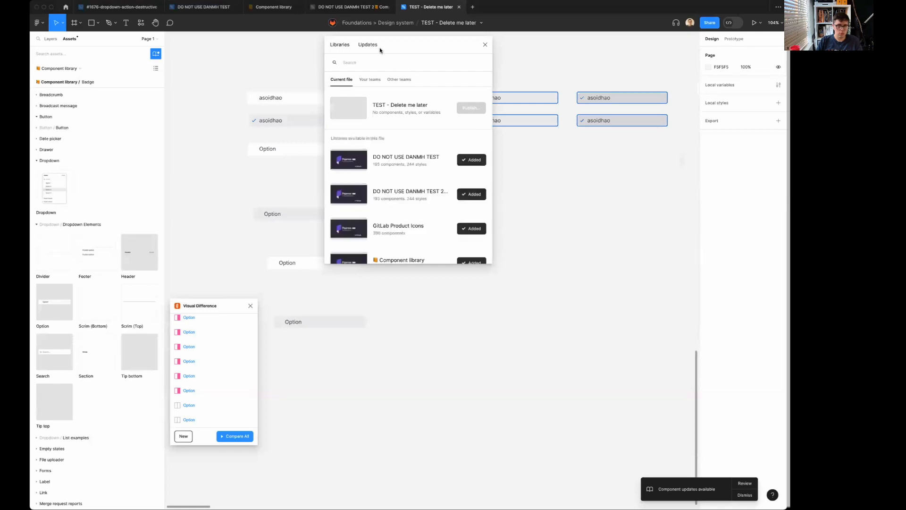
left_click(438, 247)
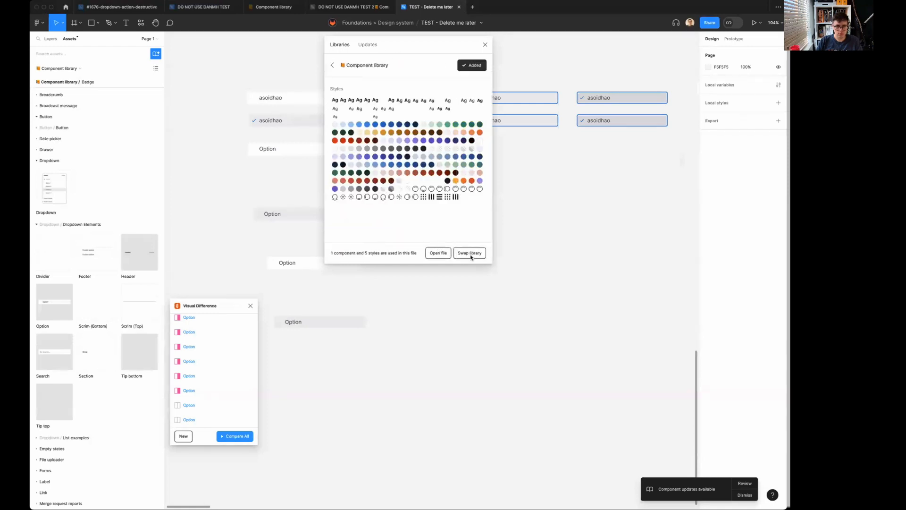
left_click(471, 254)
left_click(477, 255)
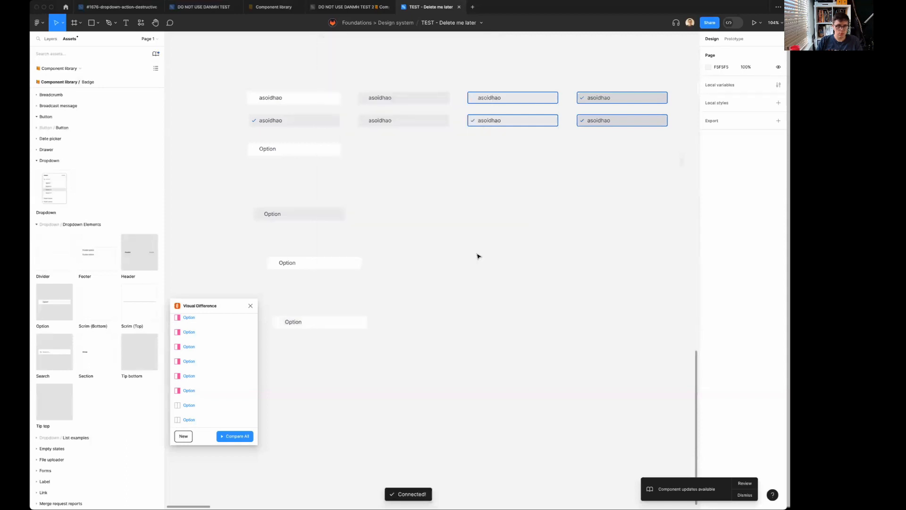
left_click(336, 327)
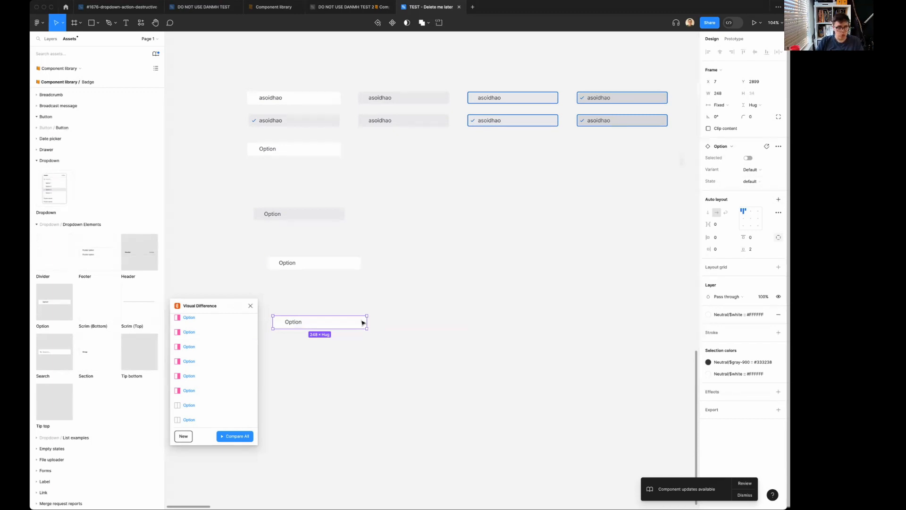
Place a new Option instance below the existing ones and check the choices offered for its State.
key("Escape")
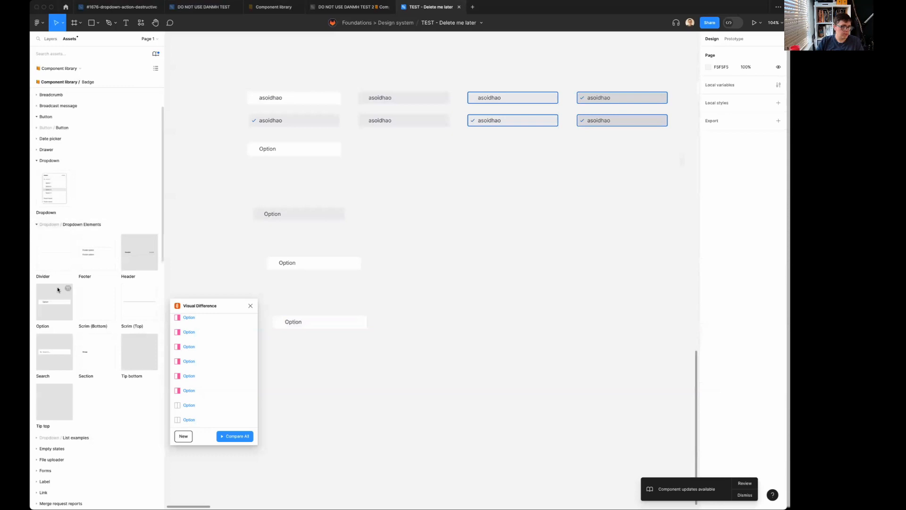
left_click_drag(49, 302, 341, 376)
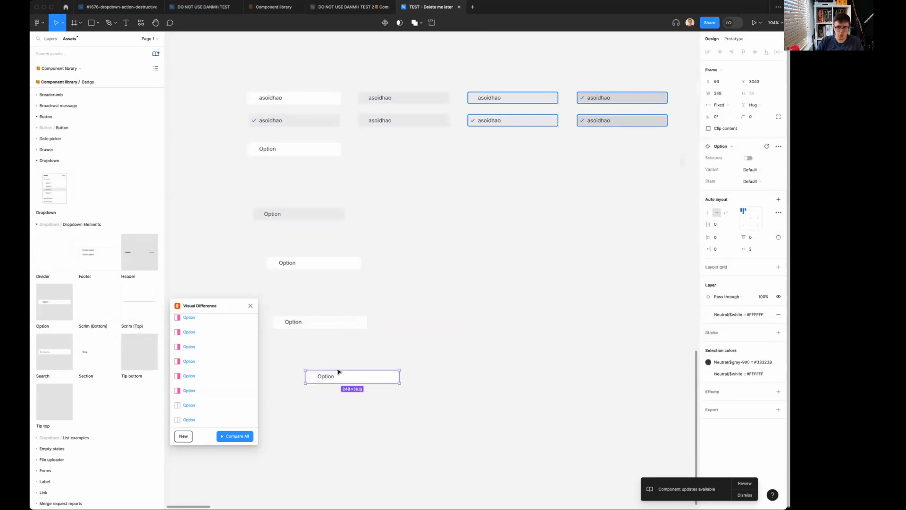
left_click(765, 184)
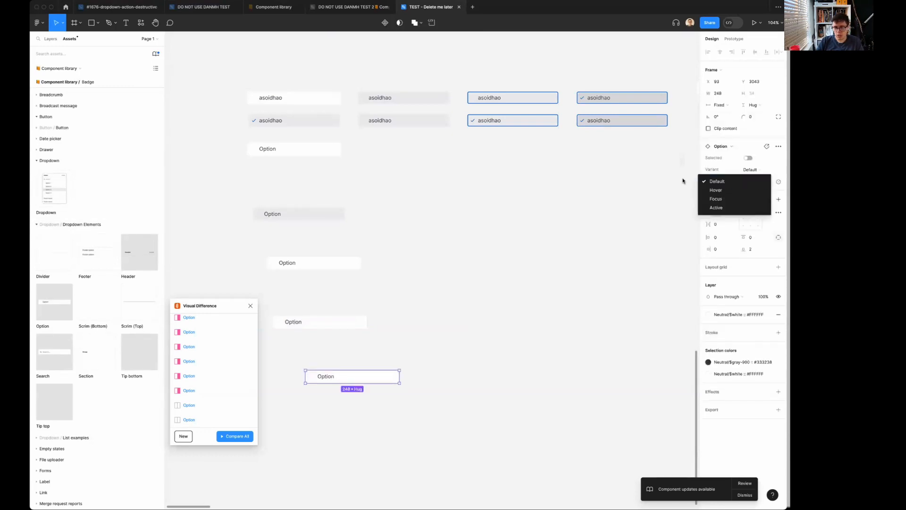
left_click(659, 185)
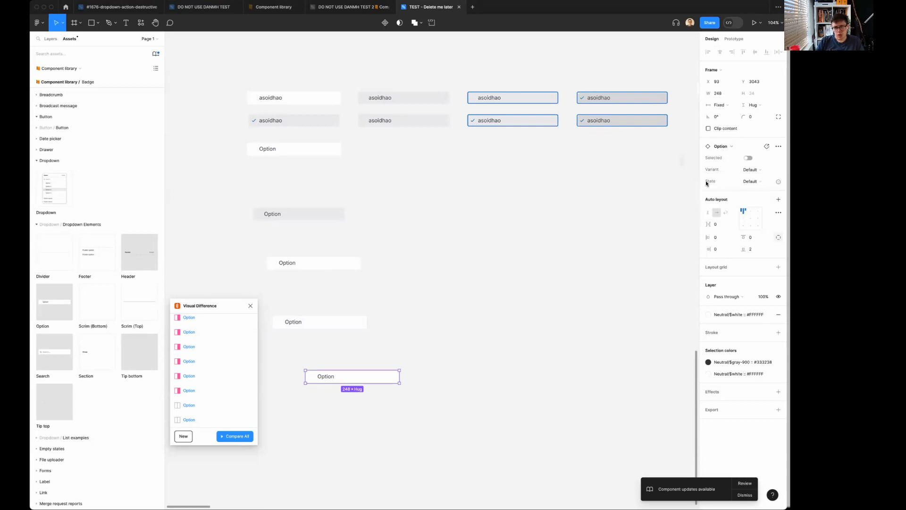
In the DO NOT USE DANMH TEST 2 library file, publish the pending changes of the Option component set.
left_click(347, 6)
left_click(223, 246)
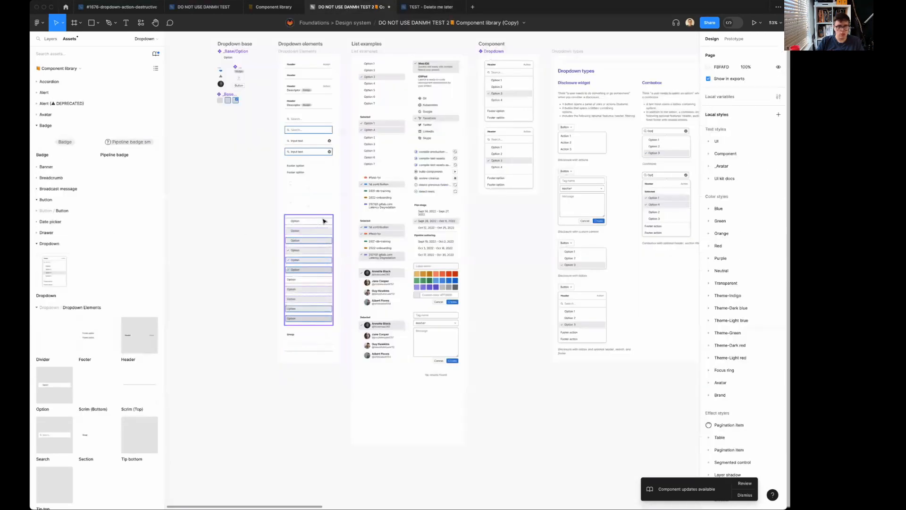
left_click(300, 232)
left_click(754, 150)
left_click(479, 328)
In the TEST - Delete me later file, set the newest Option instance's State to Hover.
left_click(428, 6)
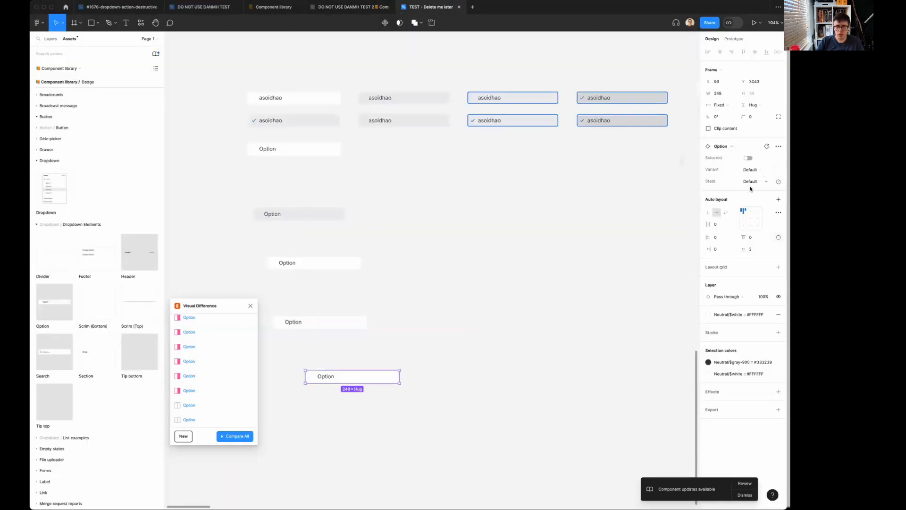
left_click(750, 183)
left_click(744, 193)
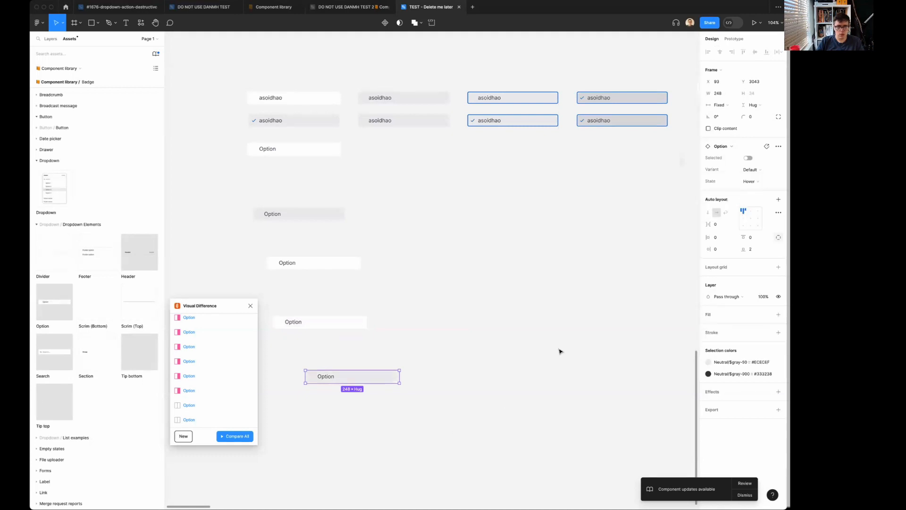
left_click(526, 345)
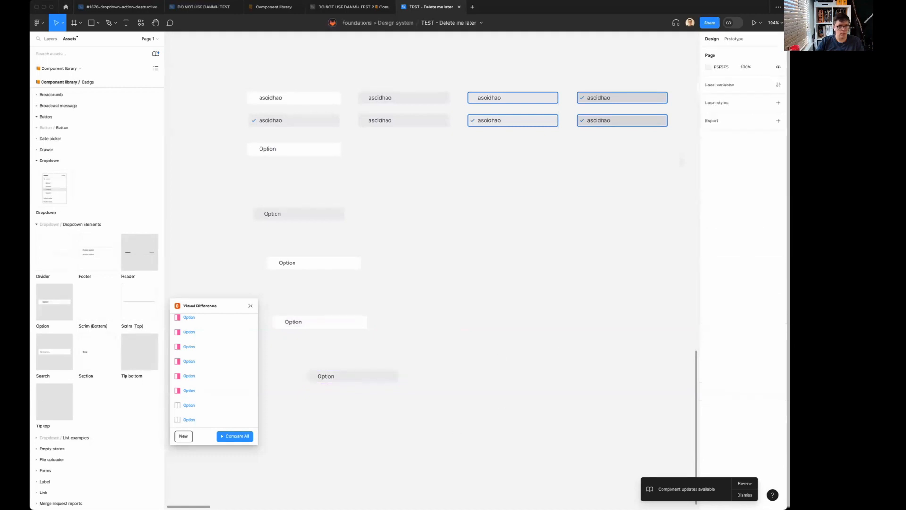
In the DO NOT USE DANMH TEST 2 library file, rename the Option component set's State property to lowercase state and publish the library.
left_click(345, 7)
left_click(231, 238)
left_click(307, 239)
double_click(719, 188)
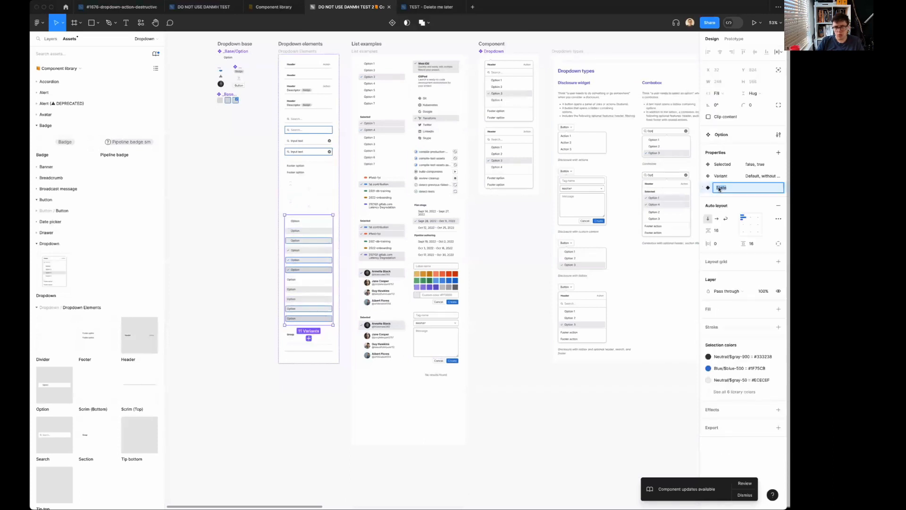
key("Left")
key("Return")
left_click(739, 150)
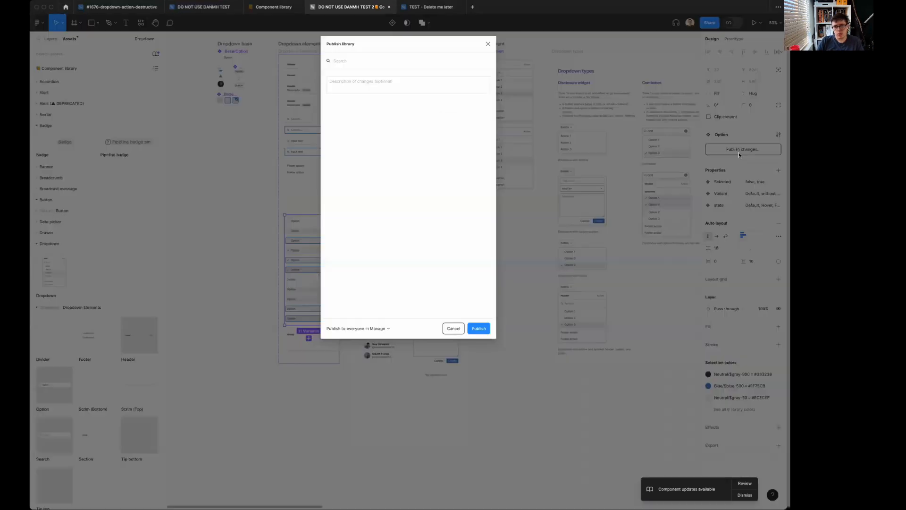
left_click(478, 328)
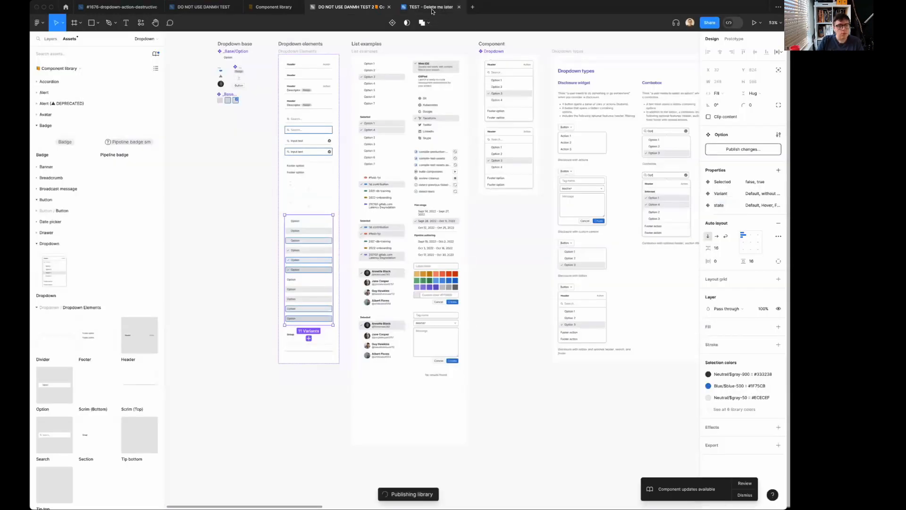
In the TEST - Delete me later file, swap Component library for the preselected DO NOT USE DANMH TEST 2 library.
left_click(432, 10)
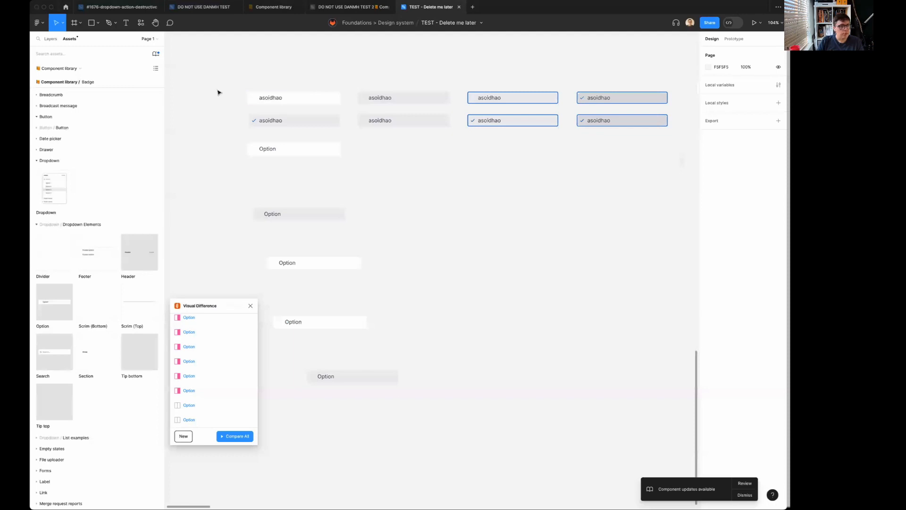
left_click(156, 54)
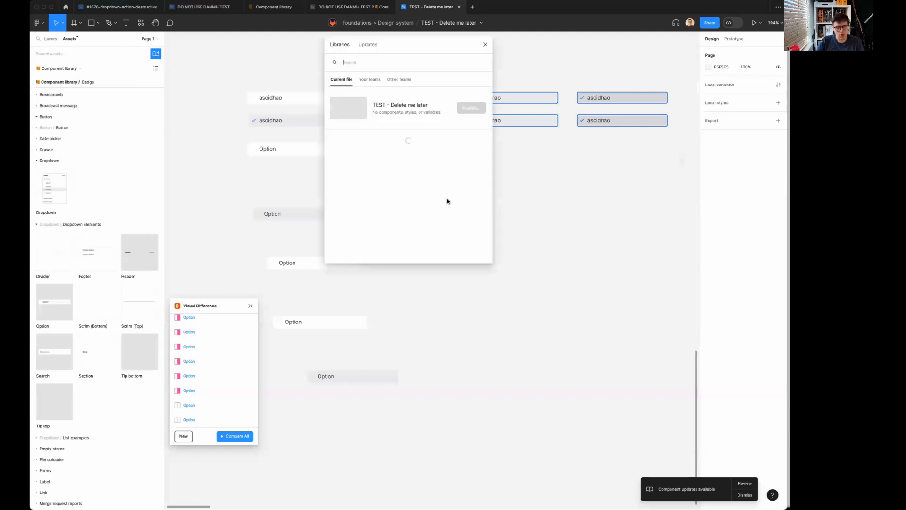
scroll(447, 202, "down", 1)
left_click(440, 250)
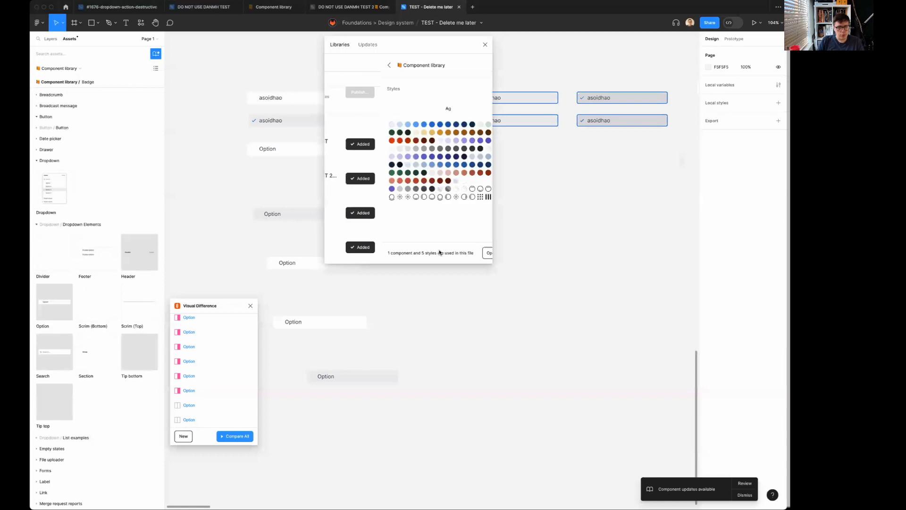
left_click(480, 254)
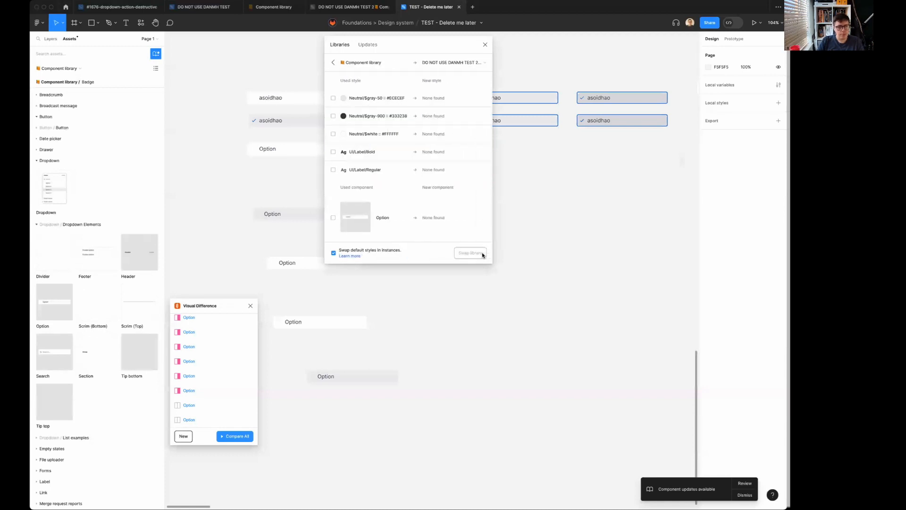
left_click(470, 255)
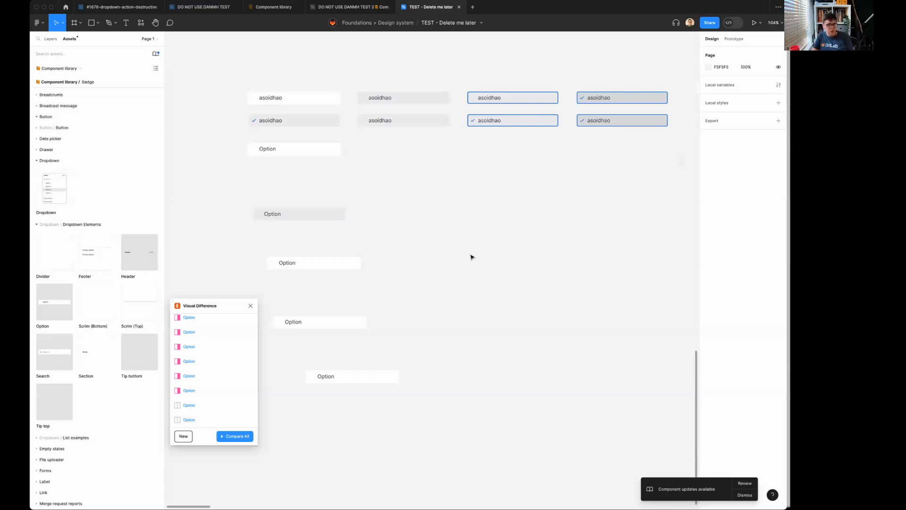
left_click(275, 8)
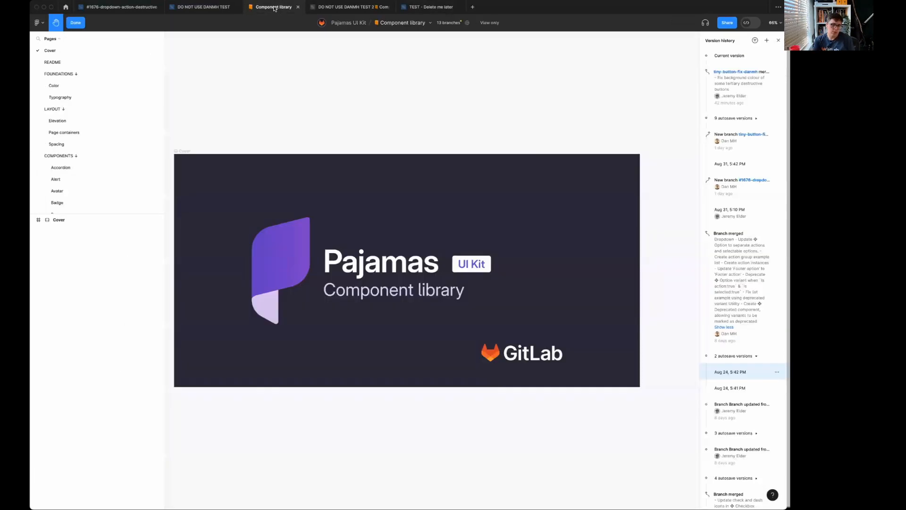
left_click(347, 8)
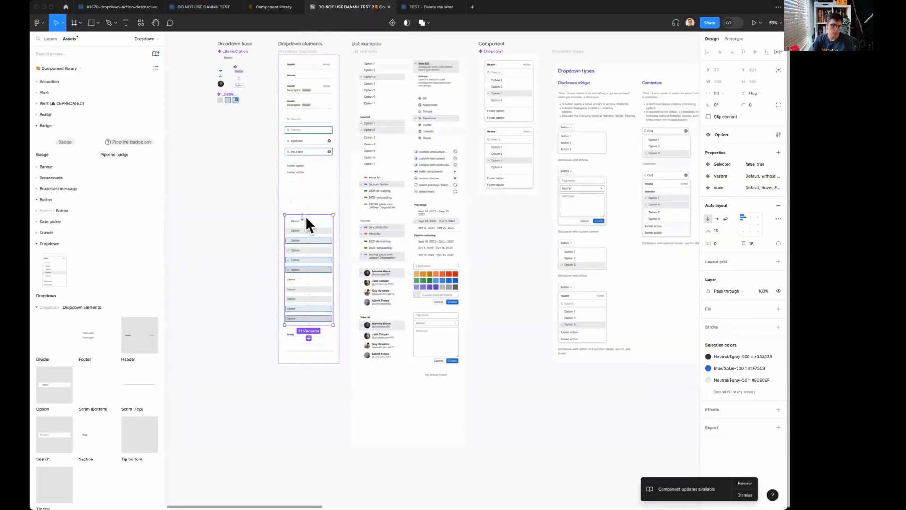
left_click(436, 8)
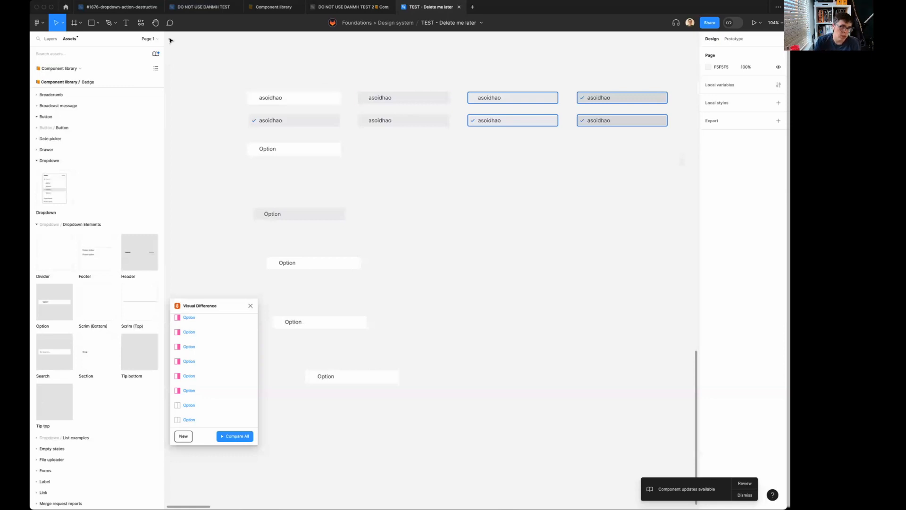
left_click(350, 8)
scroll(602, 157, "right", 8)
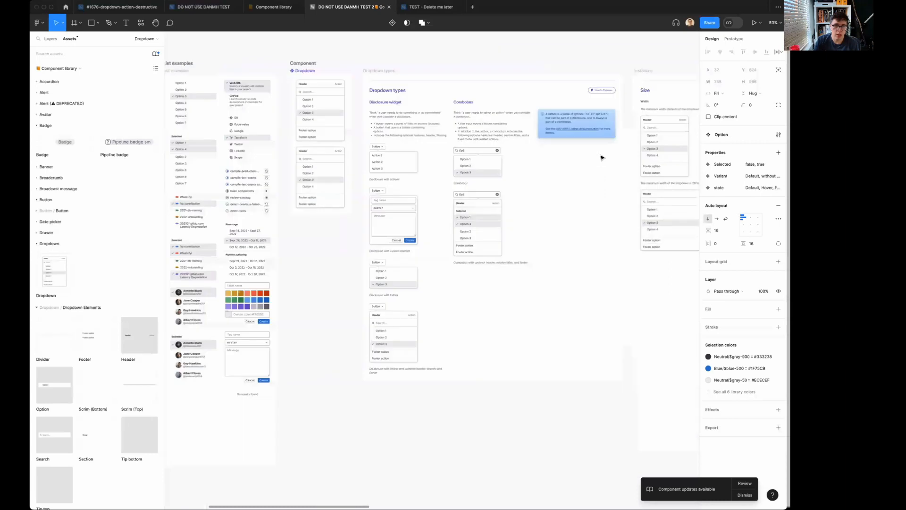
scroll(602, 157, "down", 10)
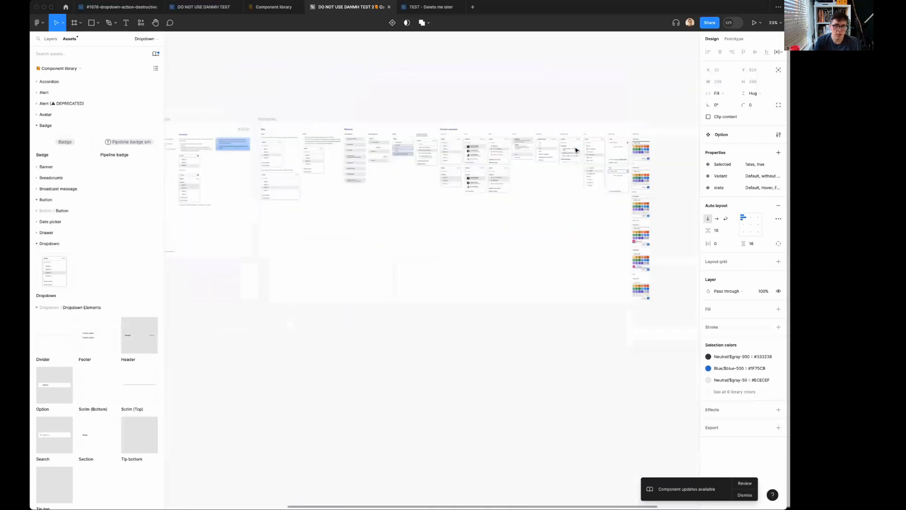
scroll(464, 174, "left", 10)
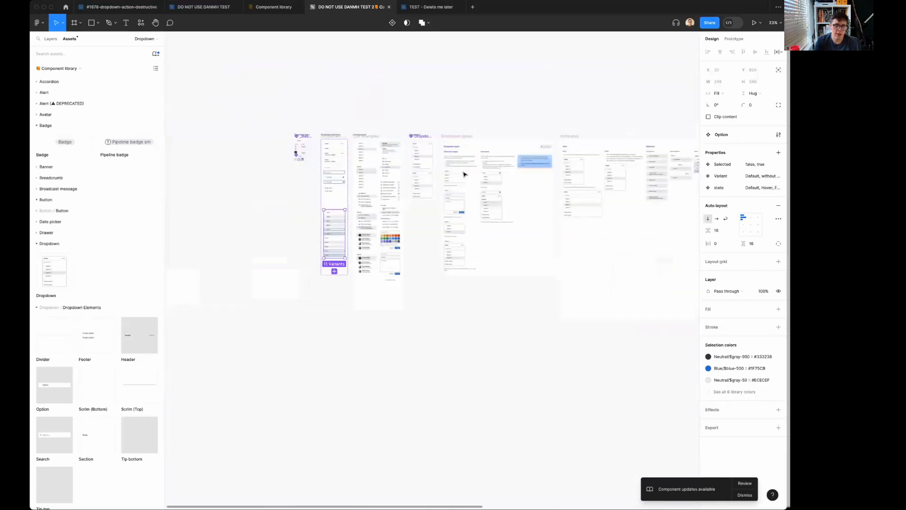